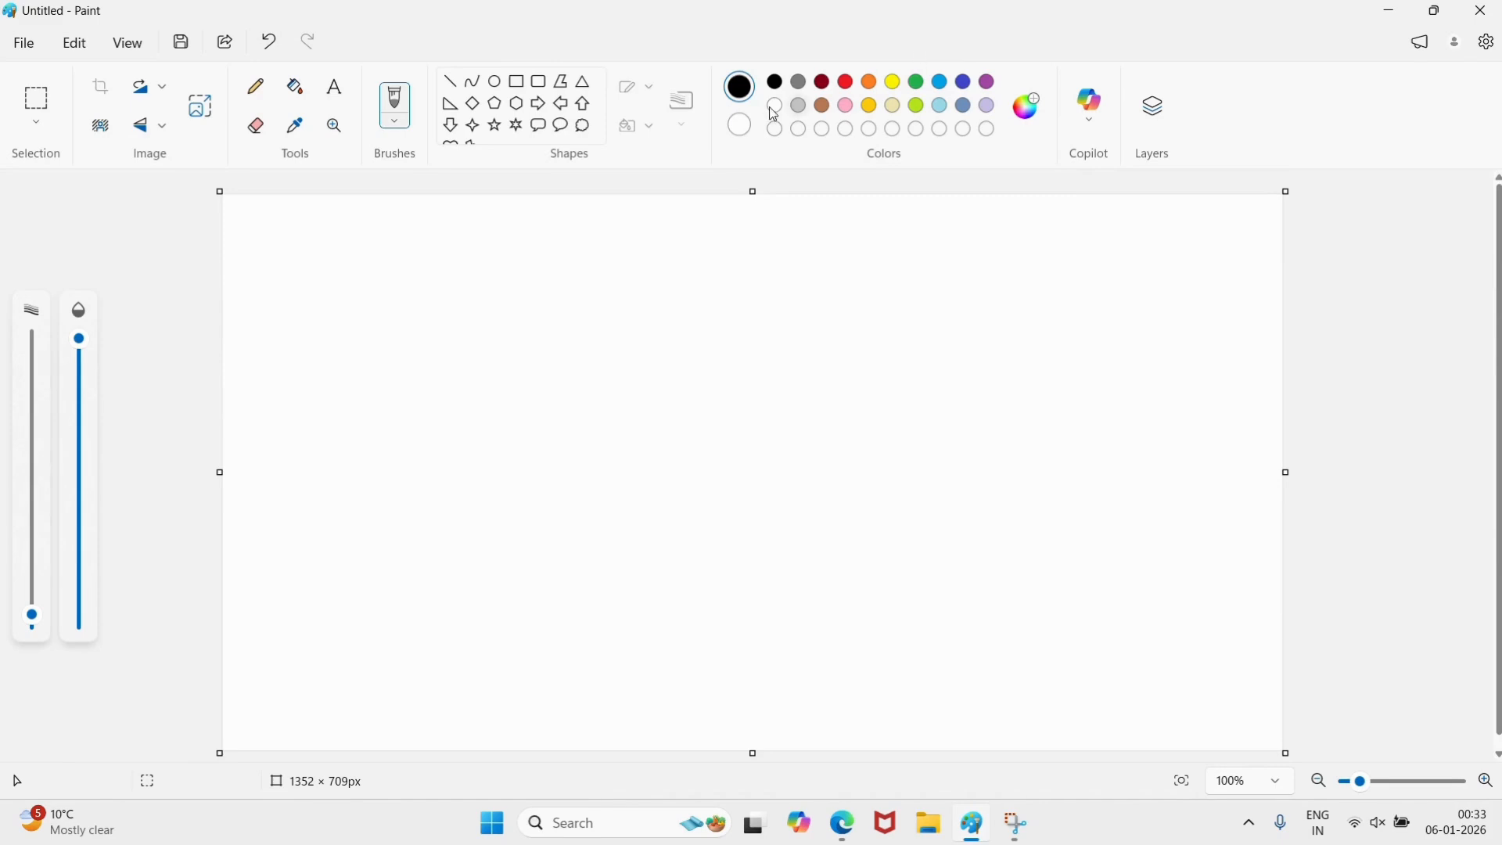
Draw a purple diagonal line spanning about 555 × 488 px across the canvas's upper-left corner and fill that corner purple.
{"action": "left_click", "coordinate": [450, 82]}
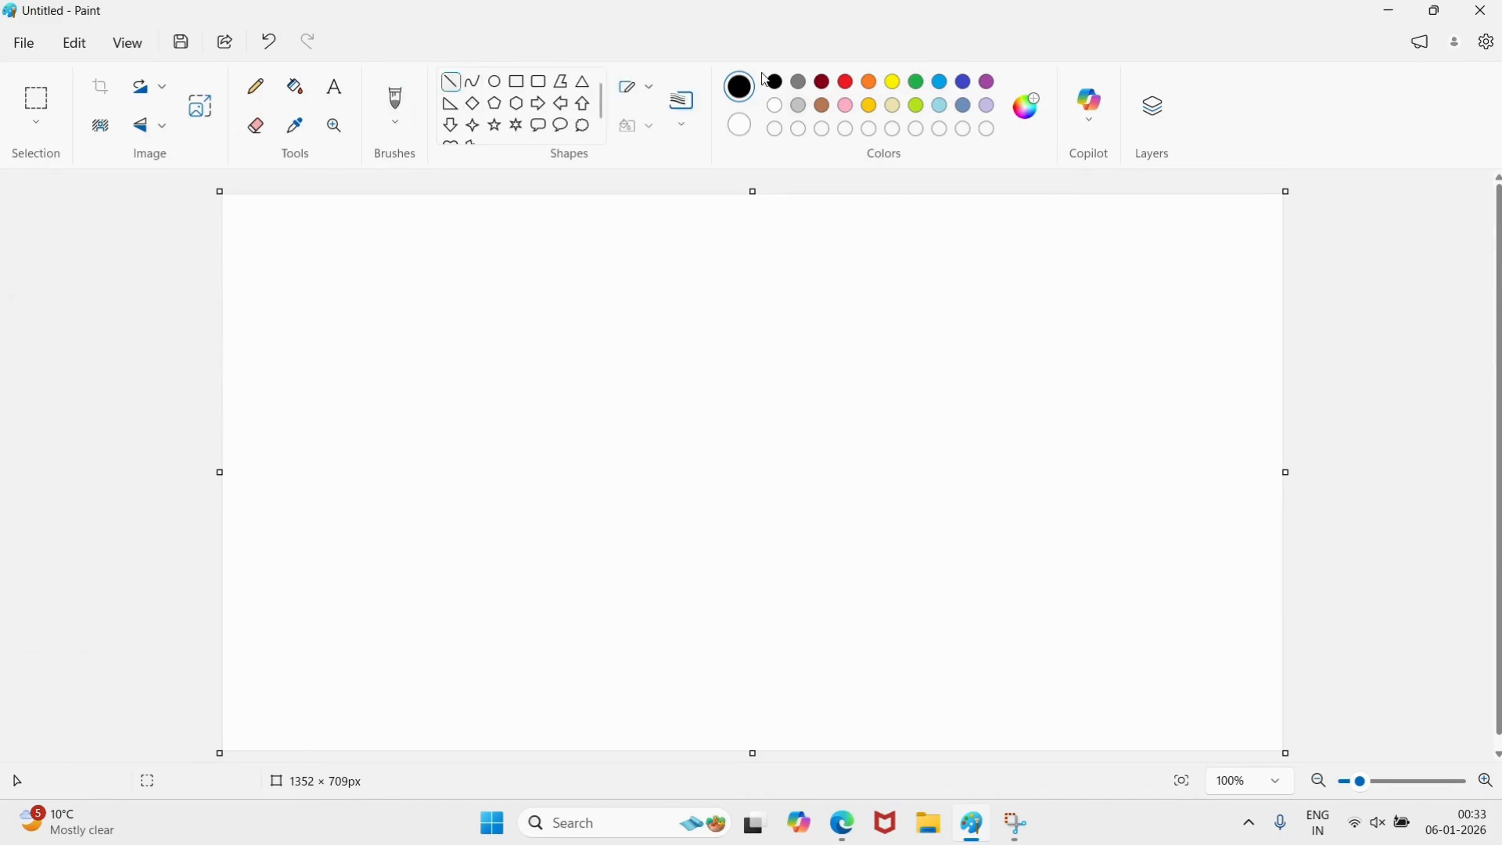
{"action": "left_click", "coordinate": [990, 83]}
{"action": "mouse_move", "coordinate": [611, 197]}
{"action": "left_mouse_down"}
{"action": "mouse_move", "coordinate": [331, 402]}
{"action": "mouse_move", "coordinate": [211, 537]}
{"action": "mouse_move", "coordinate": [212, 570]}
{"action": "left_mouse_up"}
{"action": "key", "text": "Right"}
{"action": "key", "text": "Right"}
{"action": "key", "text": "Right"}
{"action": "left_click", "coordinate": [295, 86]}
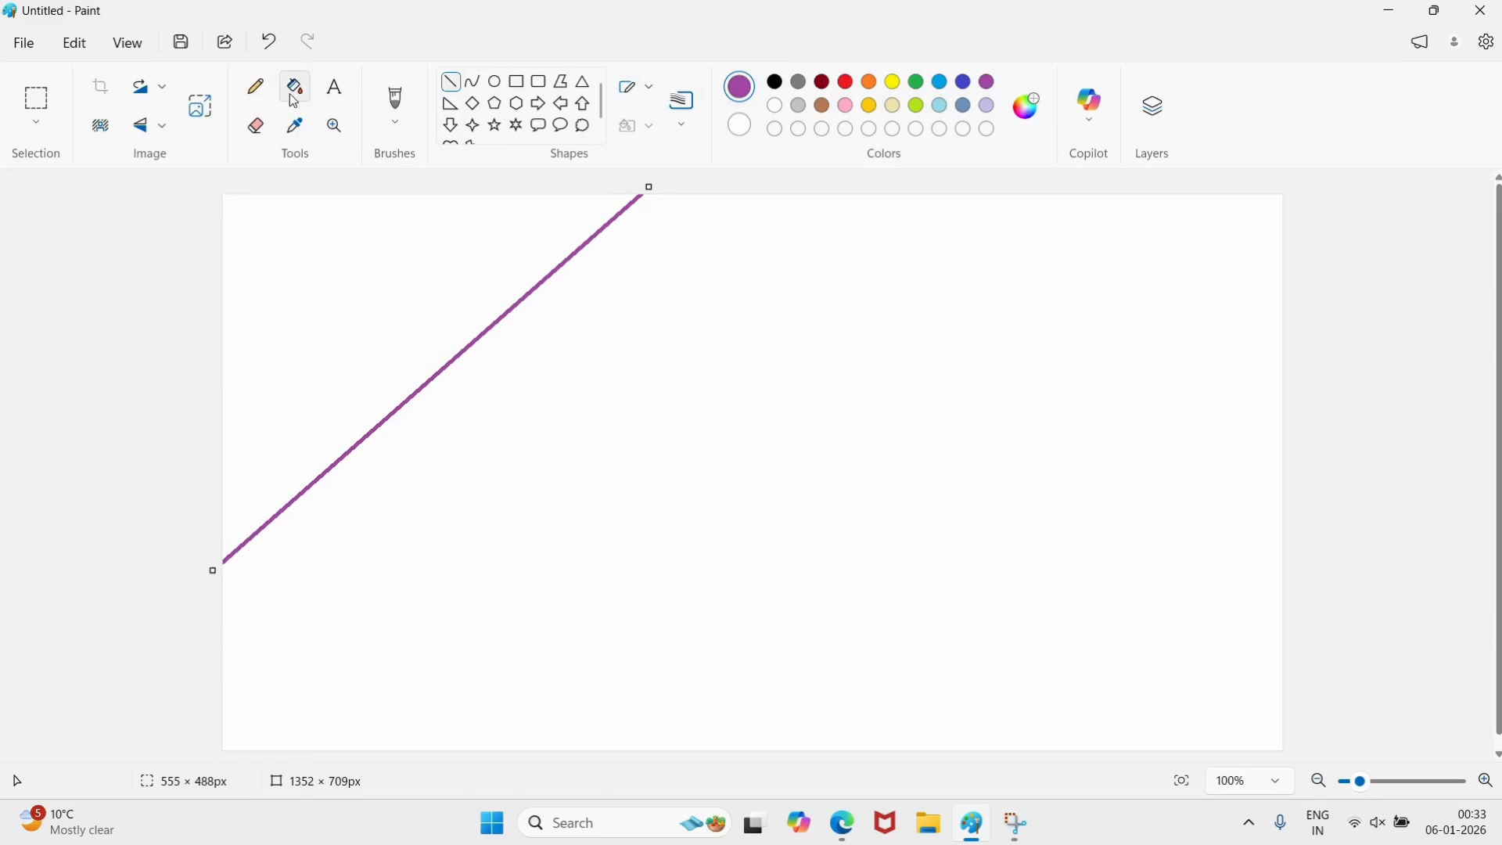
{"action": "left_click", "coordinate": [429, 289]}
Draw a red diagonal line spanning about 825 × 764 px beside the purple area and fill the band between them red.
{"action": "left_click", "coordinate": [847, 83]}
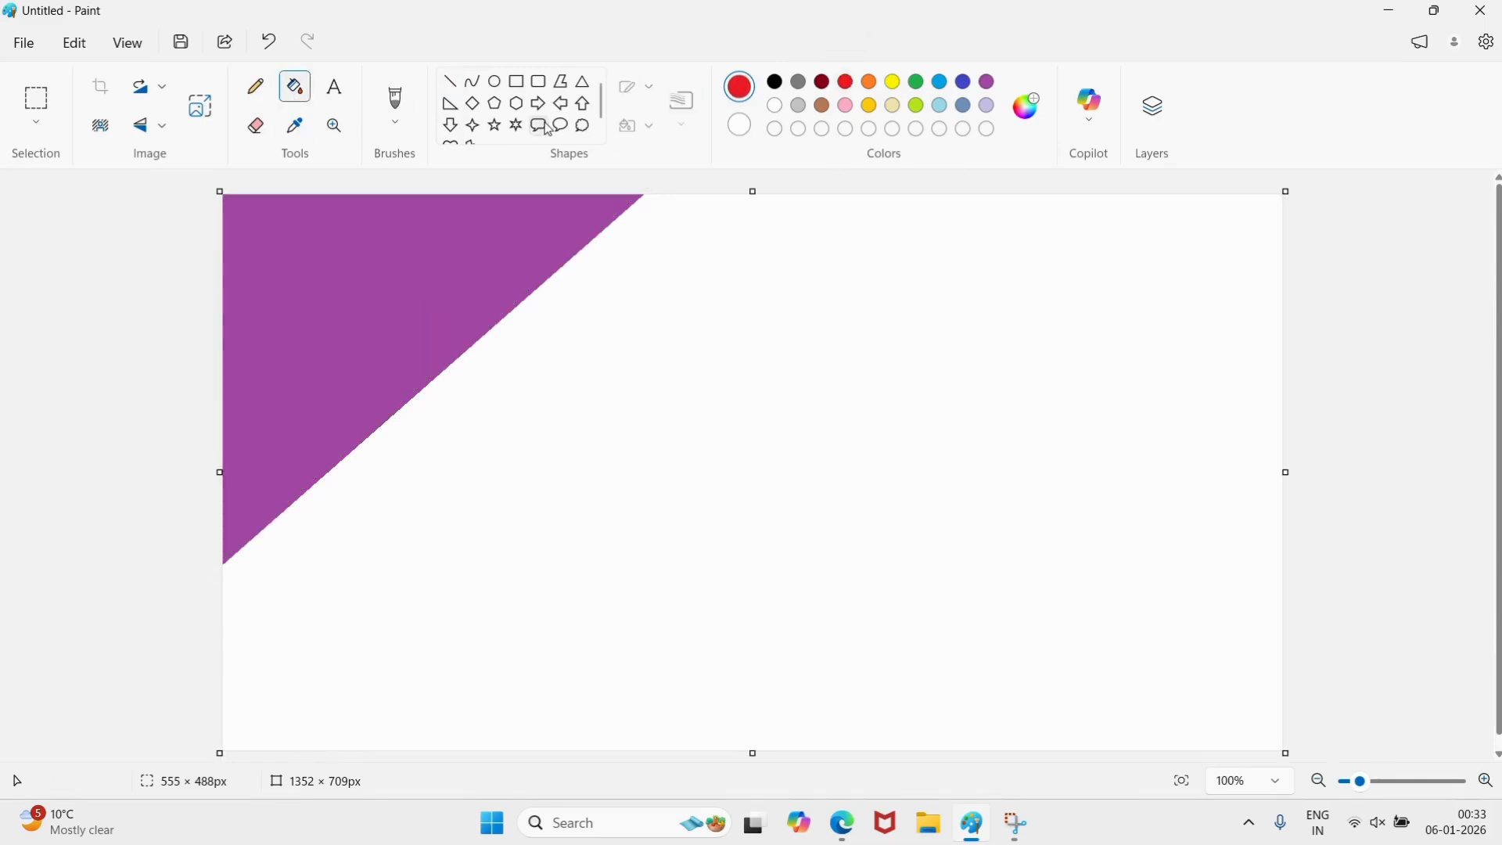
{"action": "left_click", "coordinate": [450, 81]}
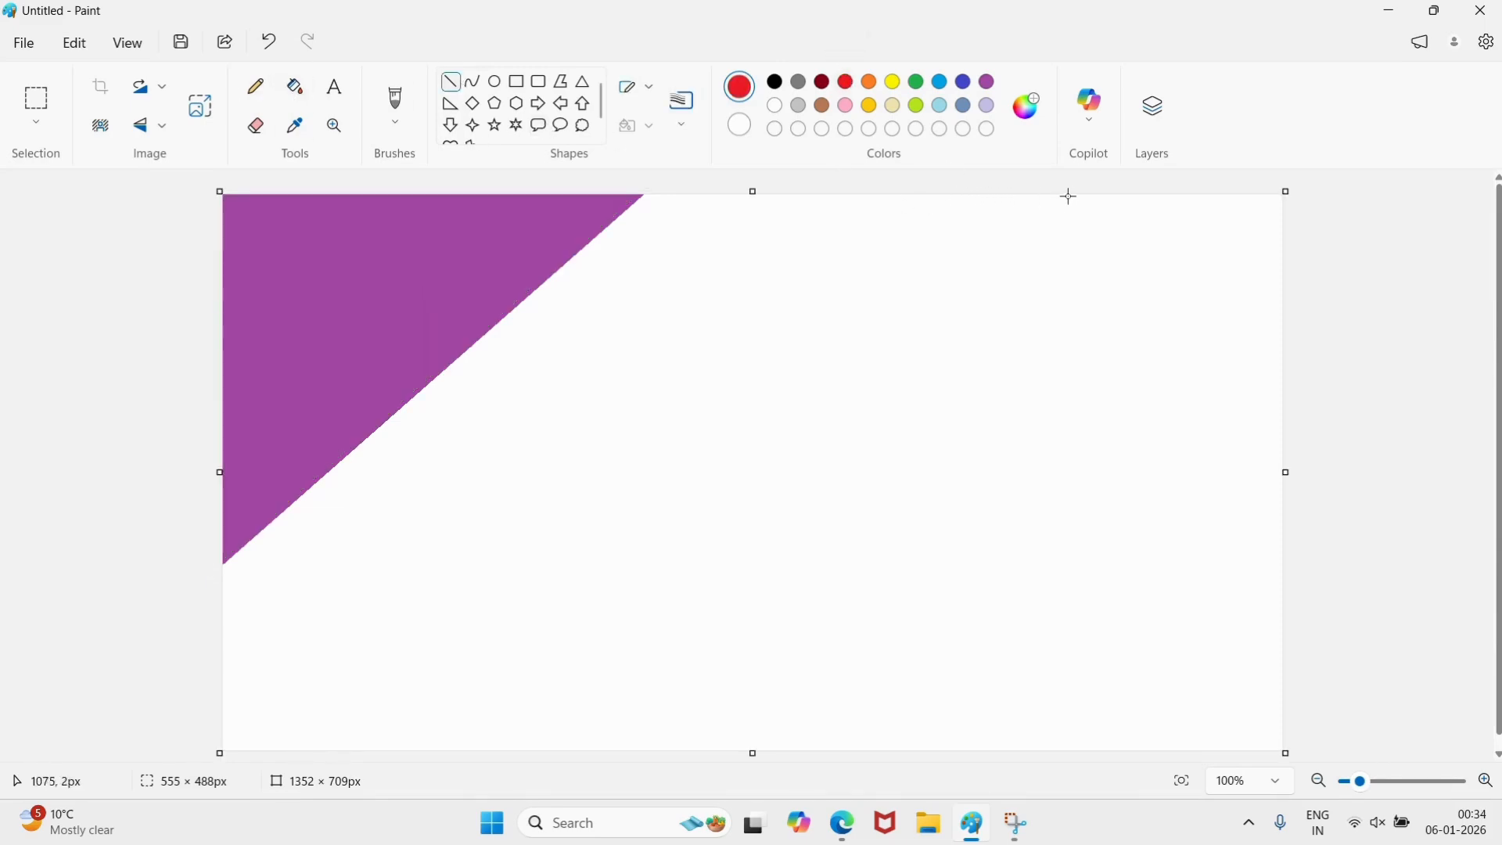
{"action": "mouse_move", "coordinate": [1048, 195]}
{"action": "left_mouse_down"}
{"action": "mouse_move", "coordinate": [654, 478]}
{"action": "mouse_move", "coordinate": [352, 765]}
{"action": "mouse_move", "coordinate": [391, 767]}
{"action": "mouse_move", "coordinate": [401, 799]}
{"action": "left_mouse_up"}
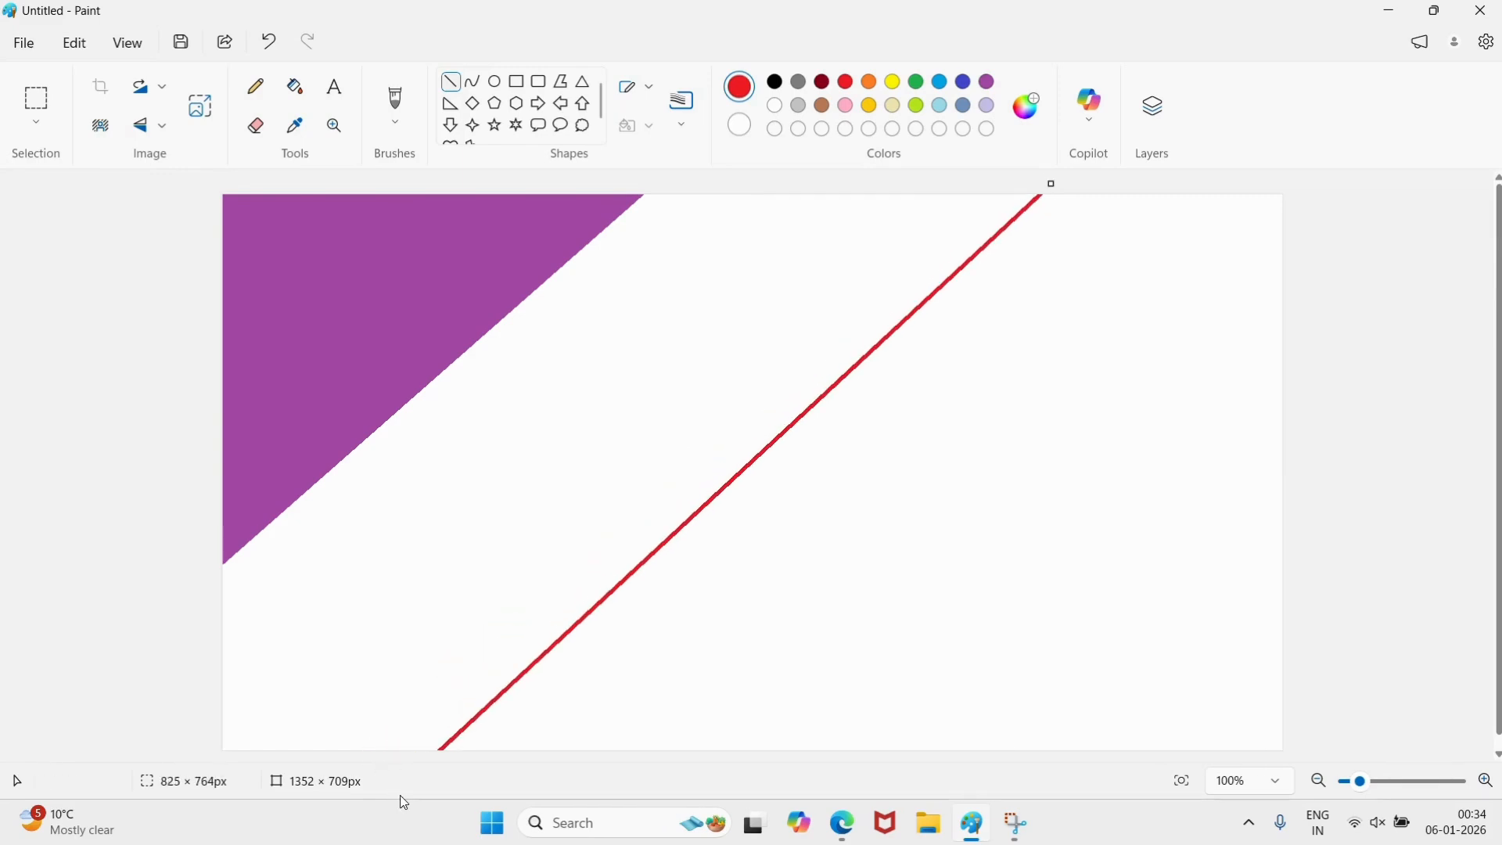
{"action": "left_click", "coordinate": [295, 86]}
{"action": "left_click", "coordinate": [704, 313]}
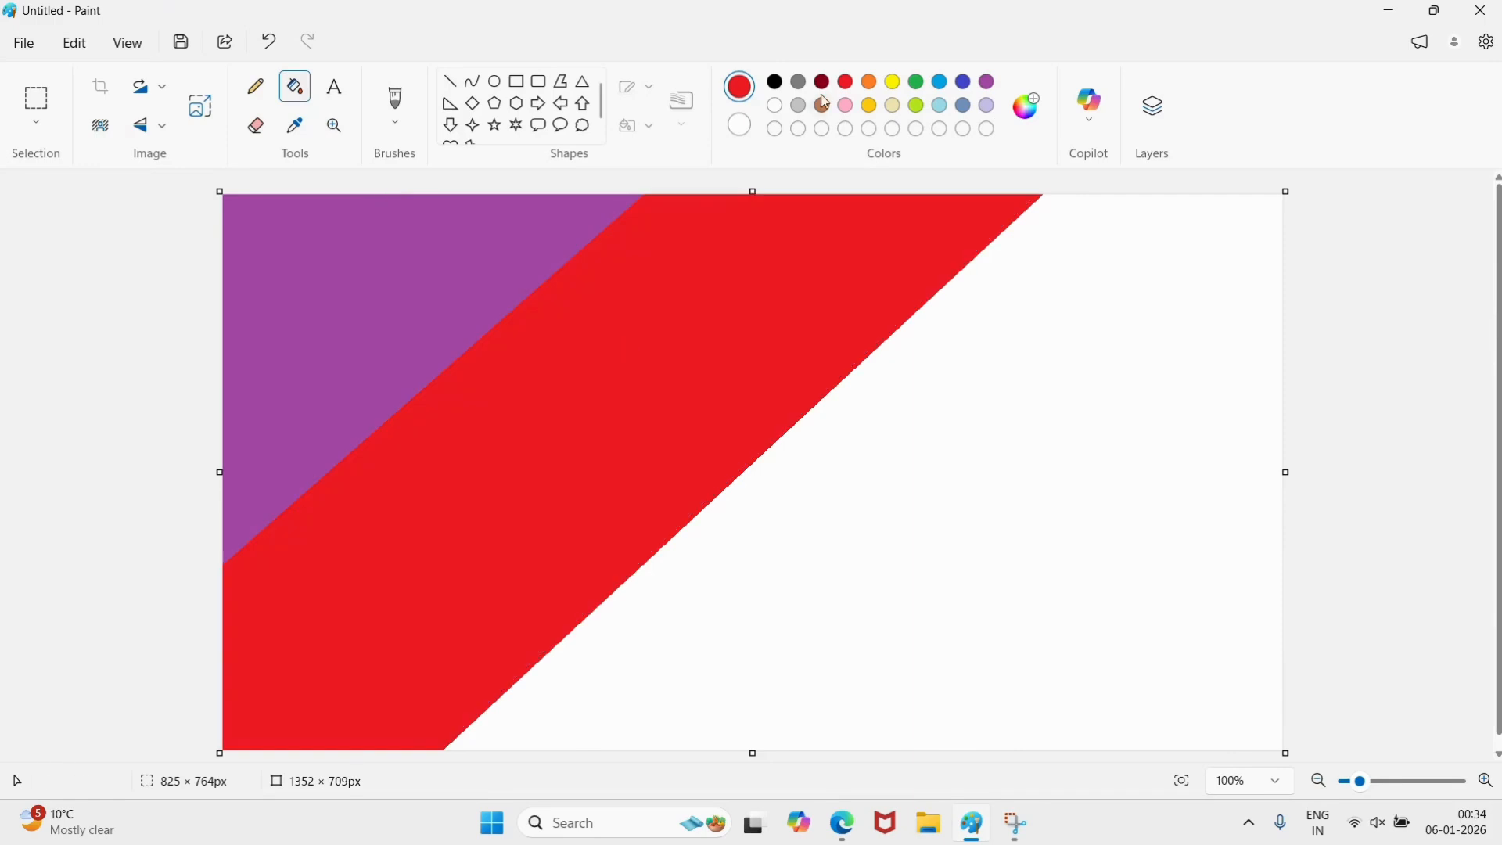
Draw an indigo diagonal line spanning about 627 × 610 px beyond the red band and fill the band between them indigo.
{"action": "left_click", "coordinate": [967, 85]}
{"action": "left_click", "coordinate": [451, 83]}
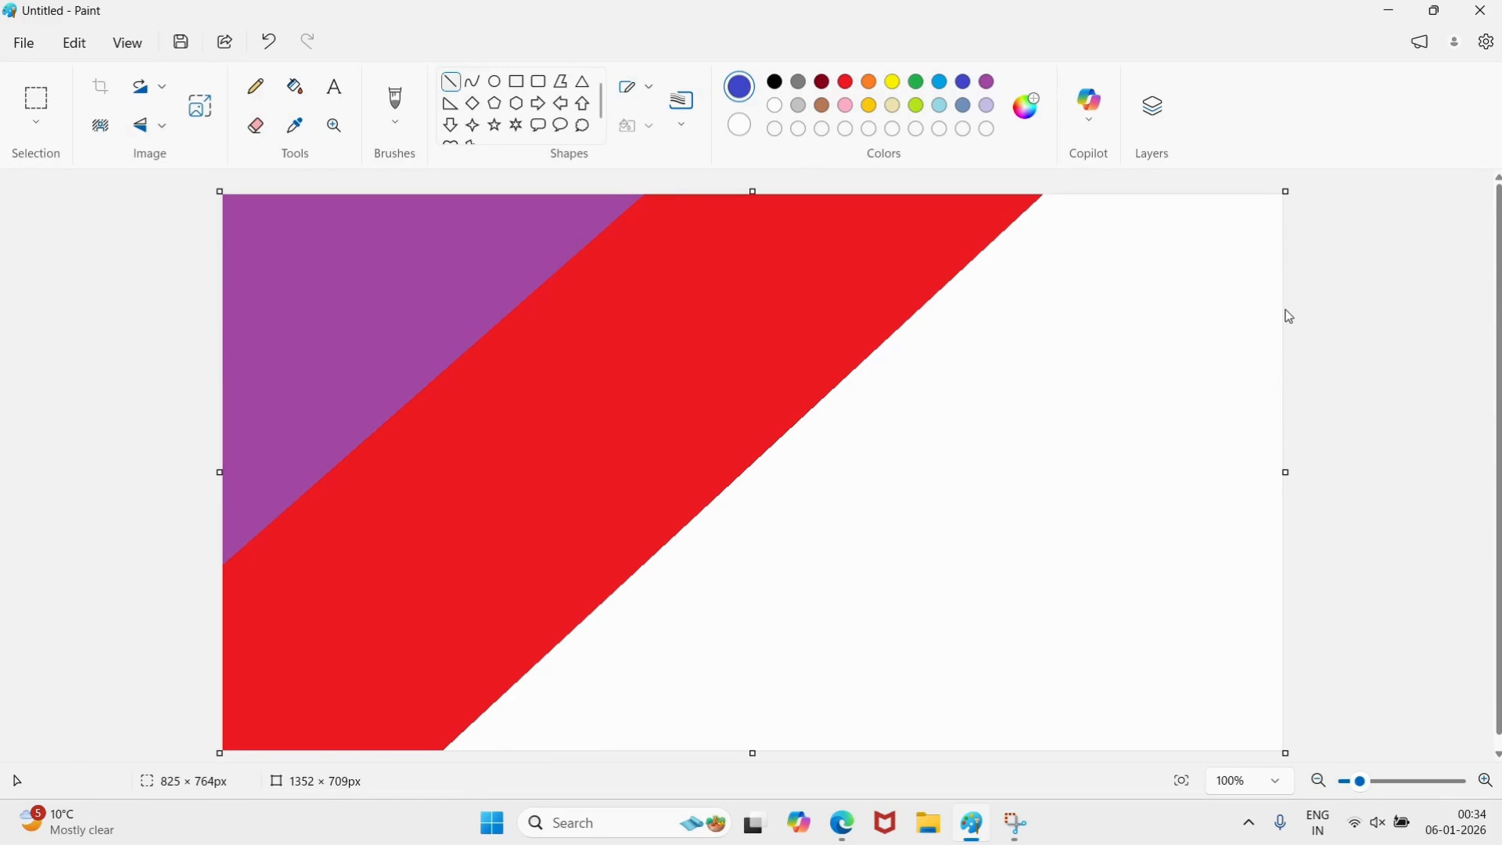
{"action": "left_click_drag", "start_coordinate": [1283, 387], "coordinate": [800, 797]}
{"action": "left_click_drag", "start_coordinate": [1281, 386], "coordinate": [1289, 322]}
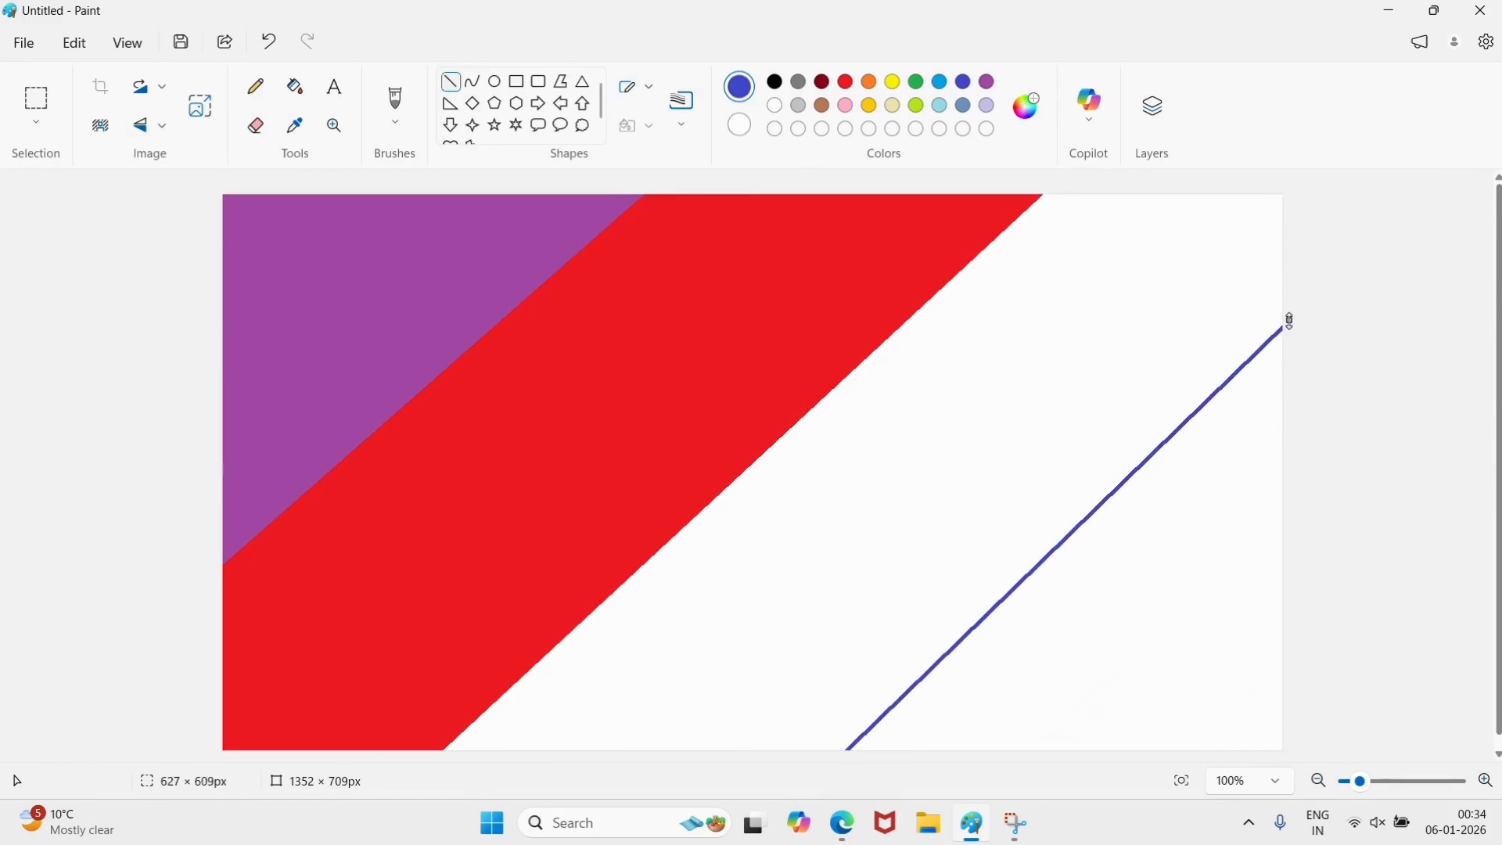
{"action": "left_click", "coordinate": [294, 86]}
{"action": "left_click", "coordinate": [891, 408]}
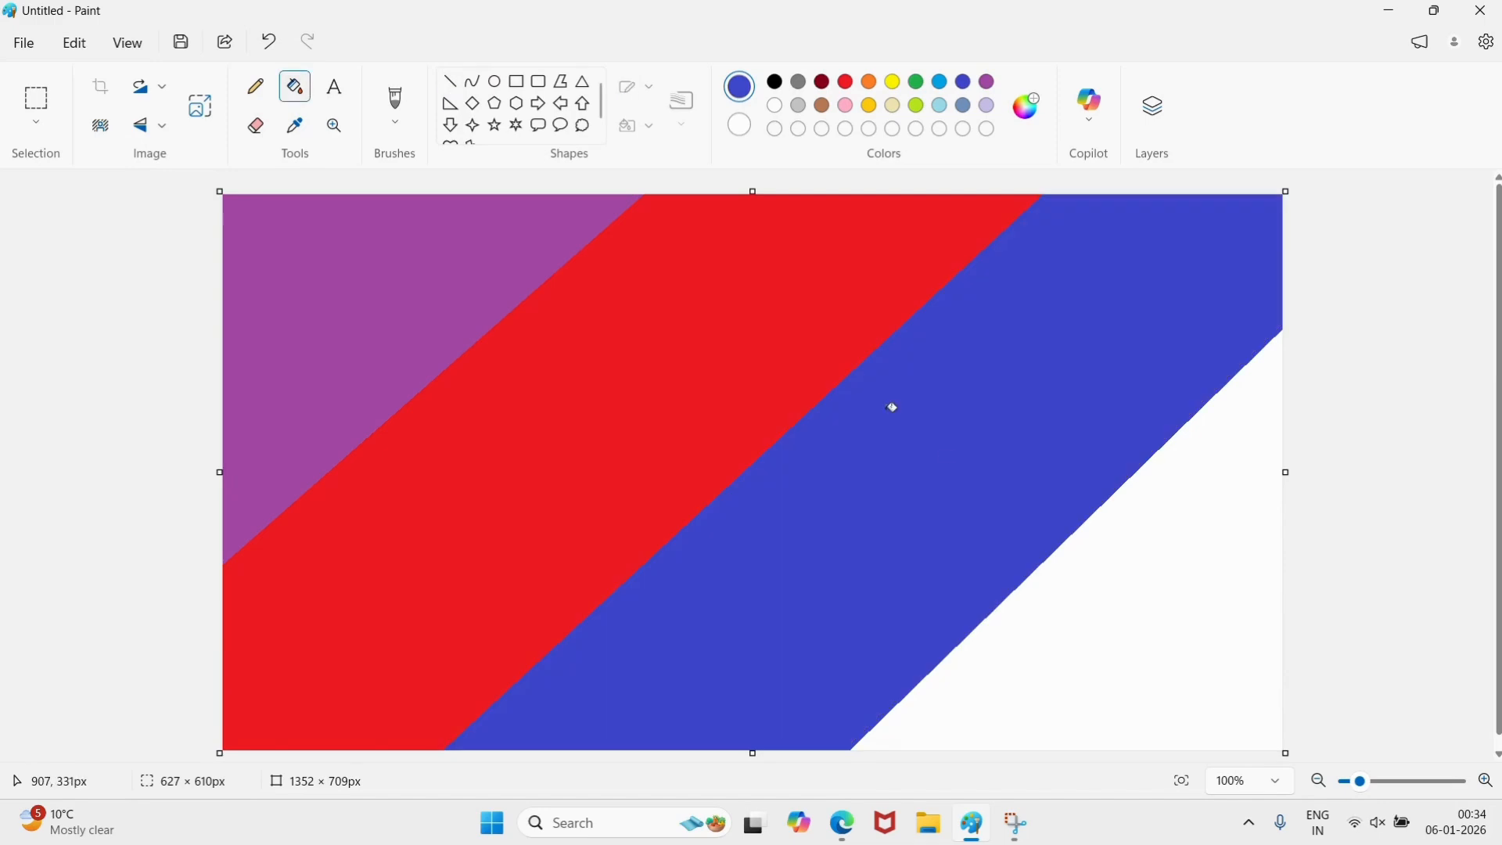
Mix a custom dark navy by darkening the indigo and fill the remaining white lower-right corner of the canvas with it.
{"action": "left_click", "coordinate": [1027, 104]}
{"action": "left_click", "coordinate": [787, 353]}
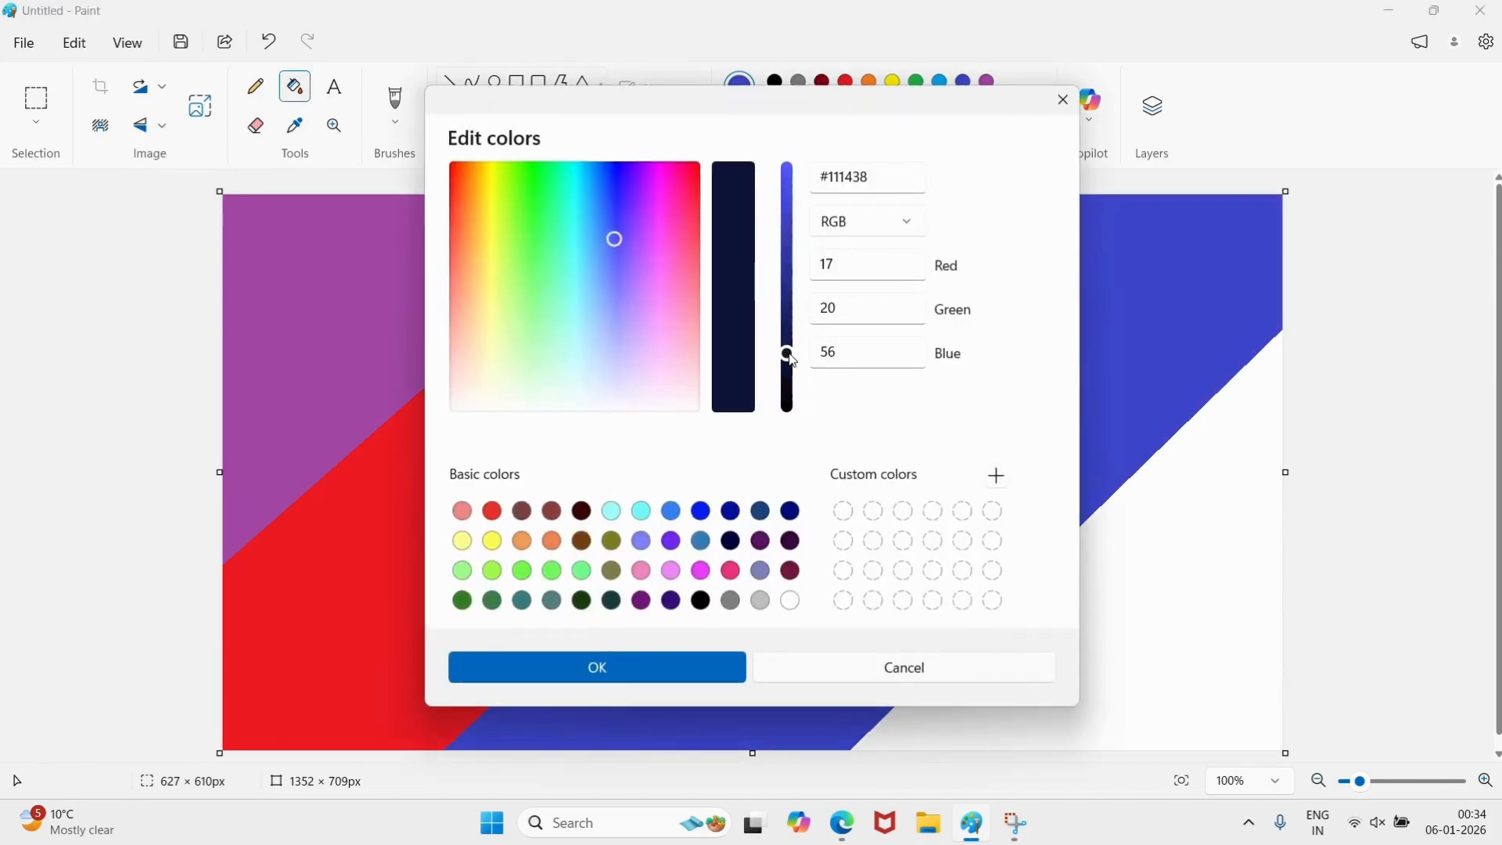
{"action": "left_click_drag", "start_coordinate": [790, 351], "coordinate": [789, 325]}
{"action": "left_click", "coordinate": [600, 686]}
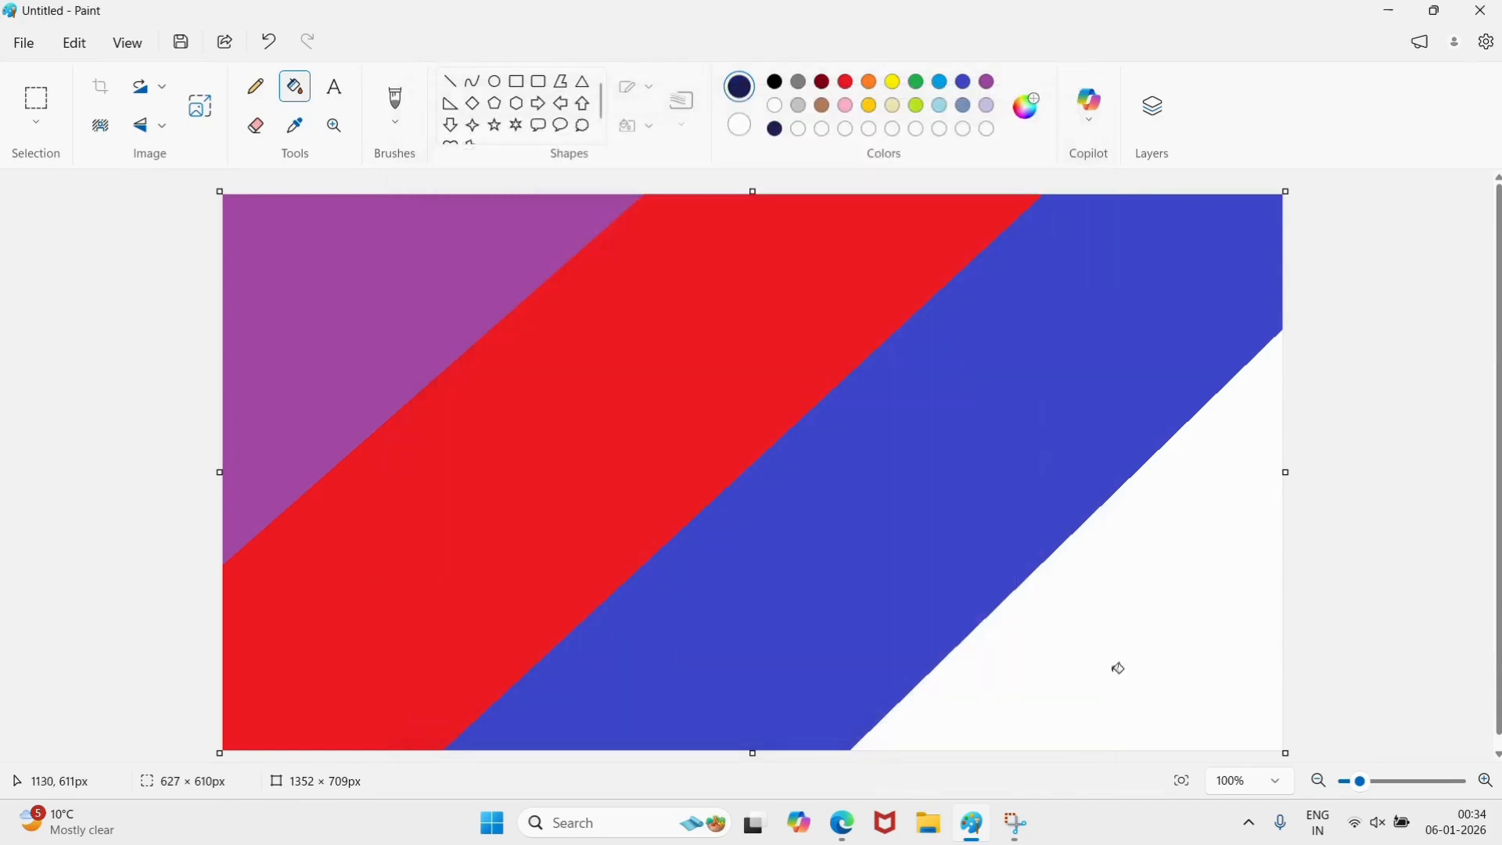
{"action": "left_click", "coordinate": [1166, 607]}
Resize the image to 2 pixels wide without maintaining the aspect ratio.
{"action": "left_click", "coordinate": [200, 106]}
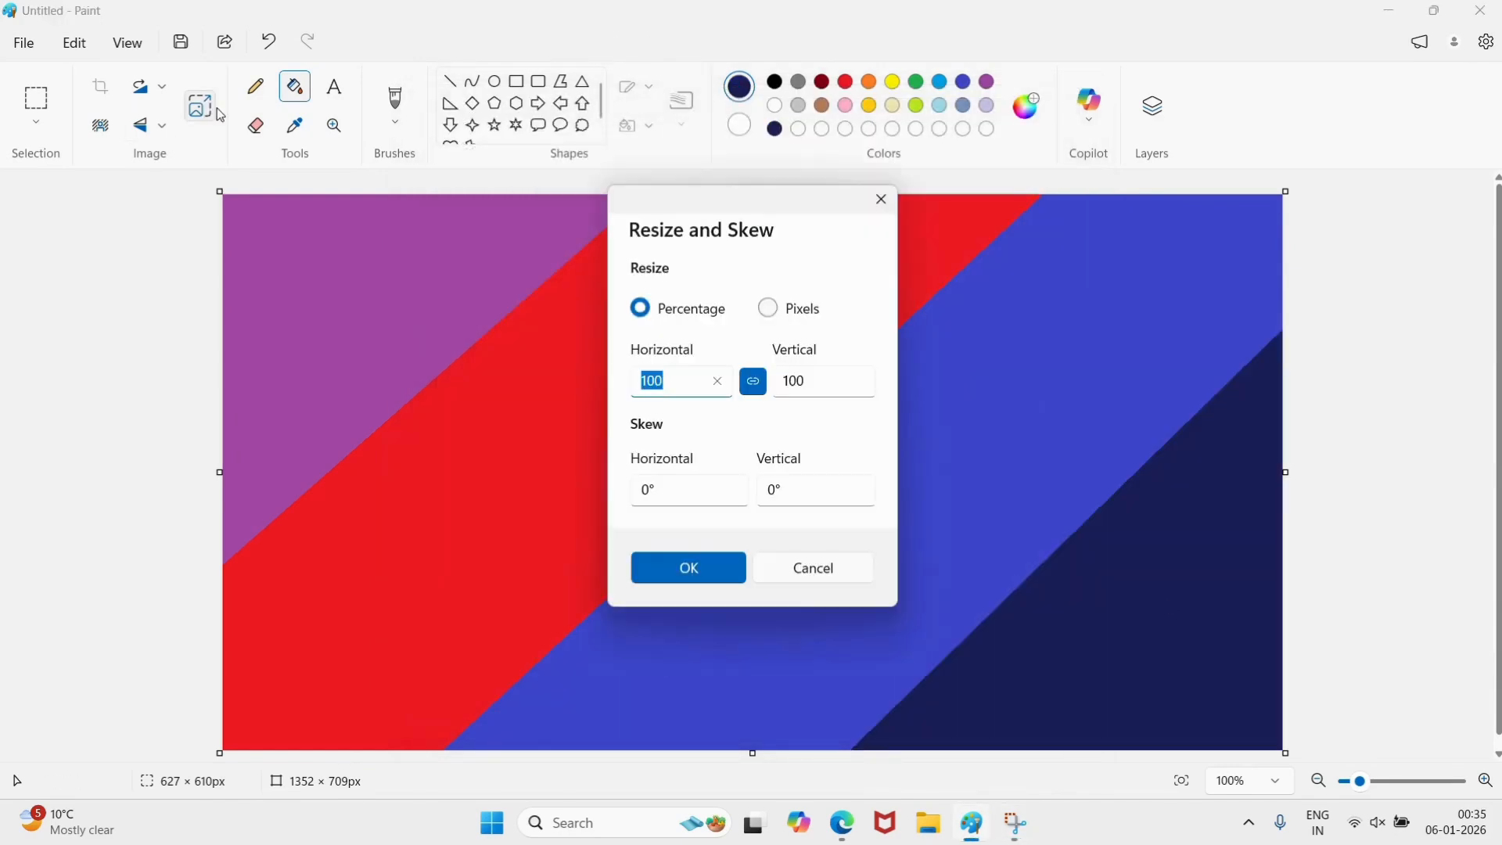
{"action": "left_click", "coordinate": [768, 307]}
{"action": "left_click", "coordinate": [753, 383]}
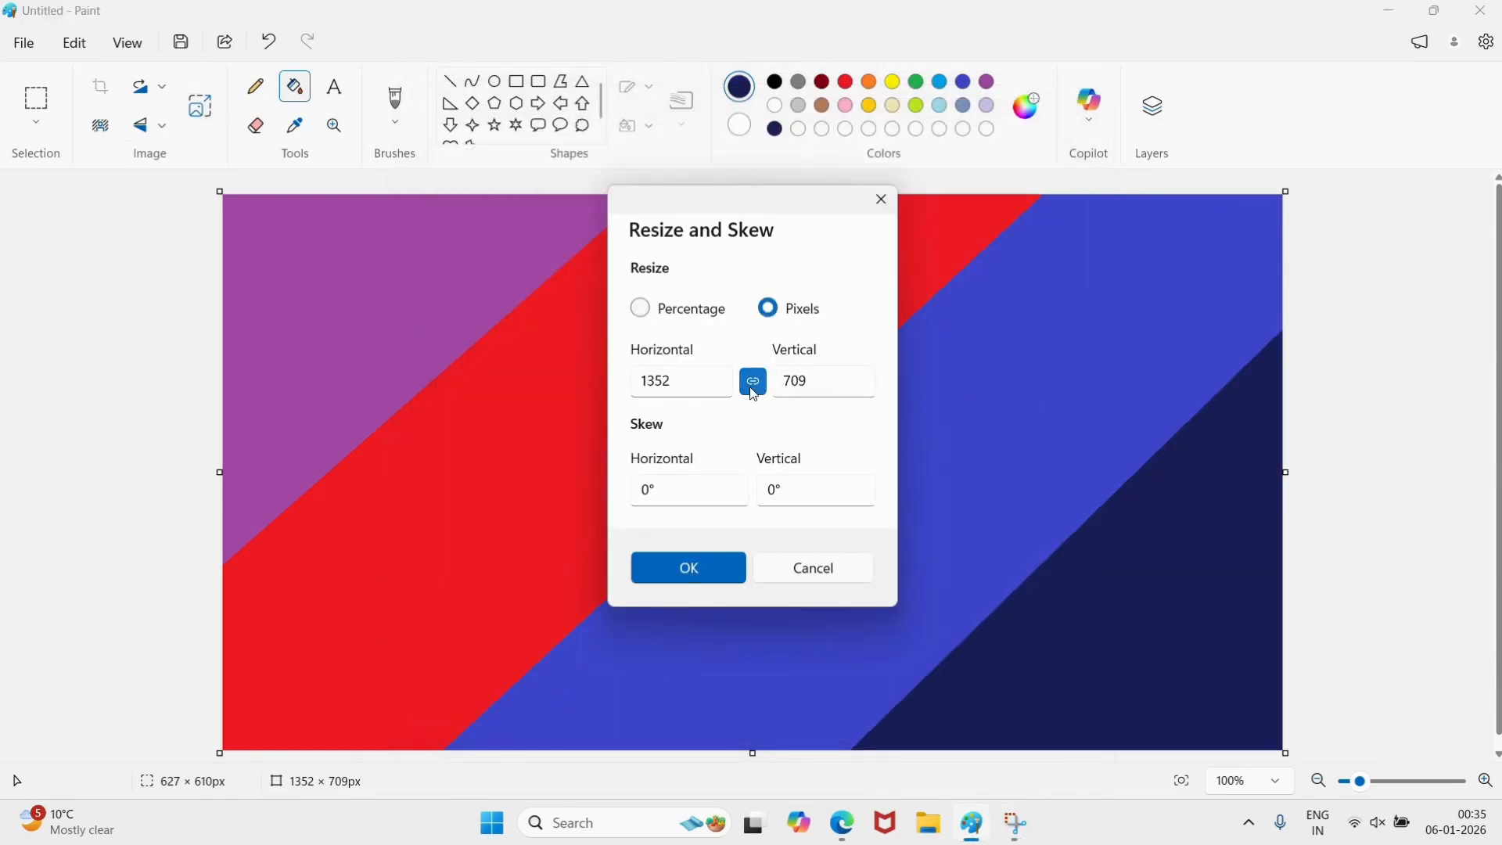
{"action": "left_click", "coordinate": [699, 382]}
{"action": "type", "text": "2"}
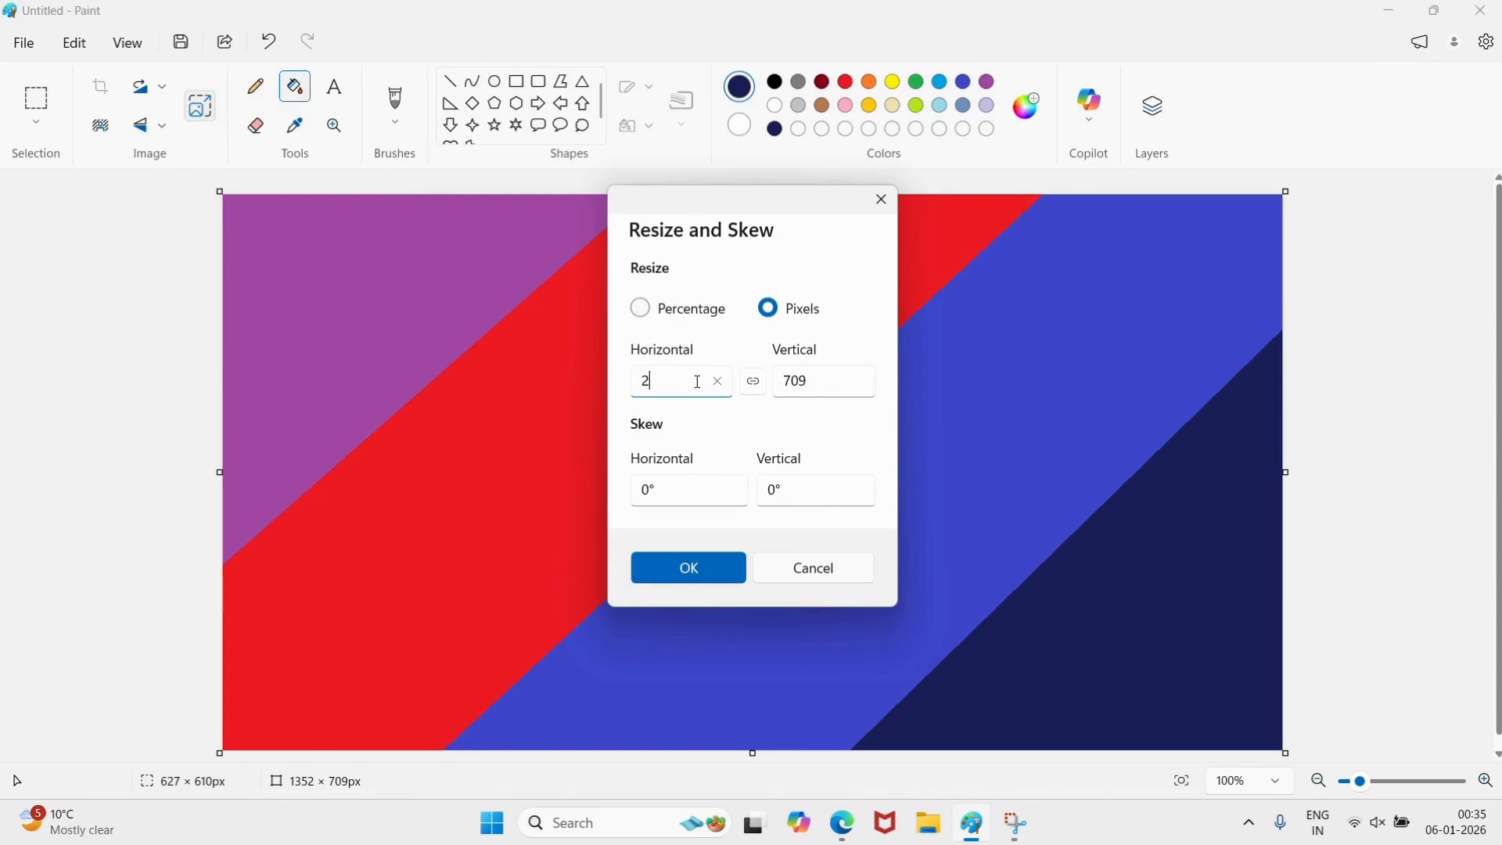
{"action": "left_click", "coordinate": [679, 573]}
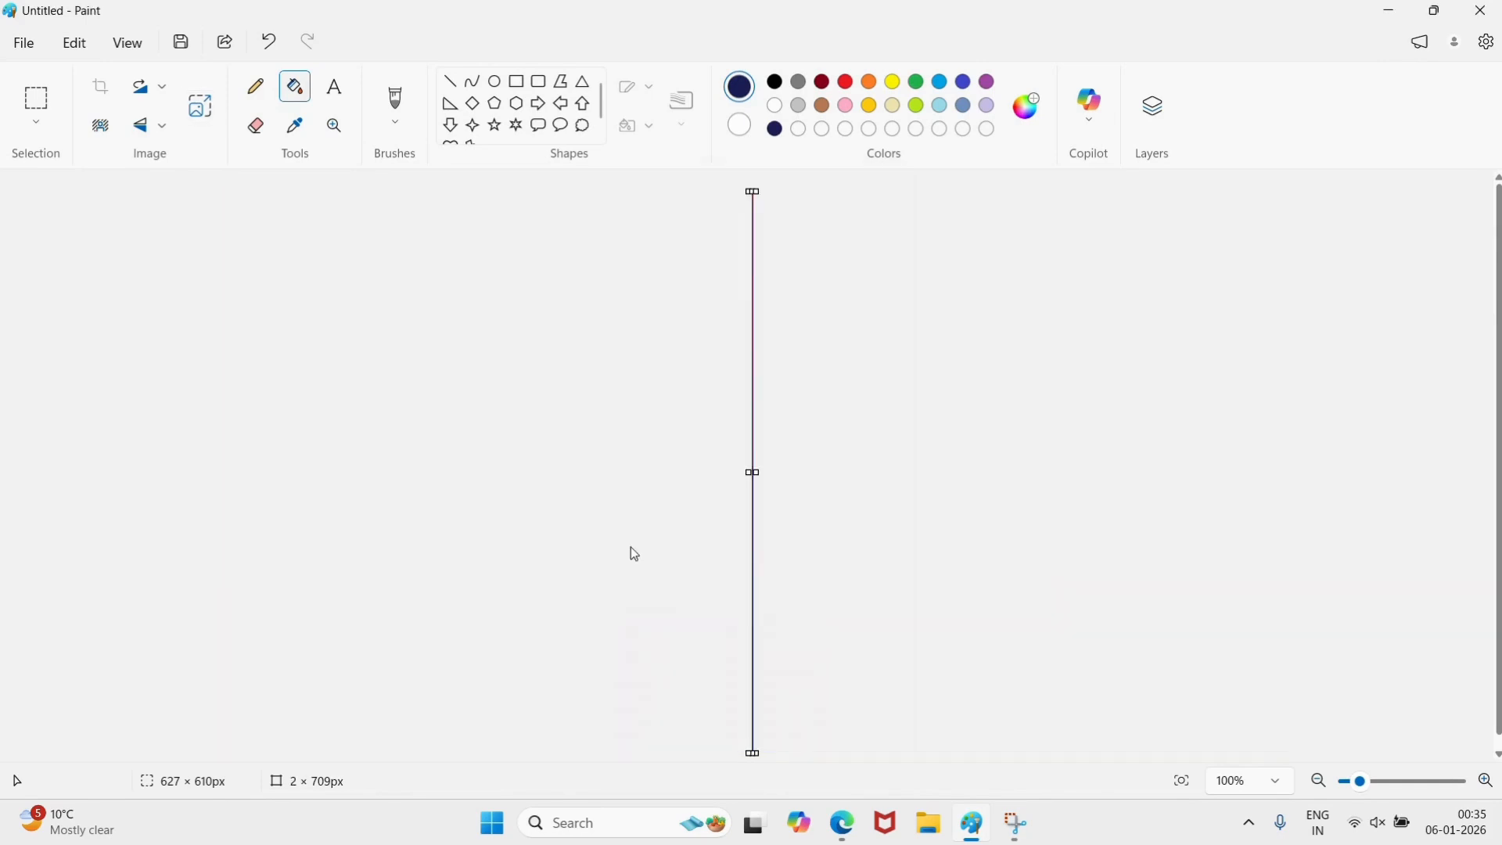
Stretch the image to 1352 pixels wide without maintaining the aspect ratio, blending the colours into a gradient.
{"action": "left_click", "coordinate": [200, 105]}
{"action": "left_click", "coordinate": [753, 381]}
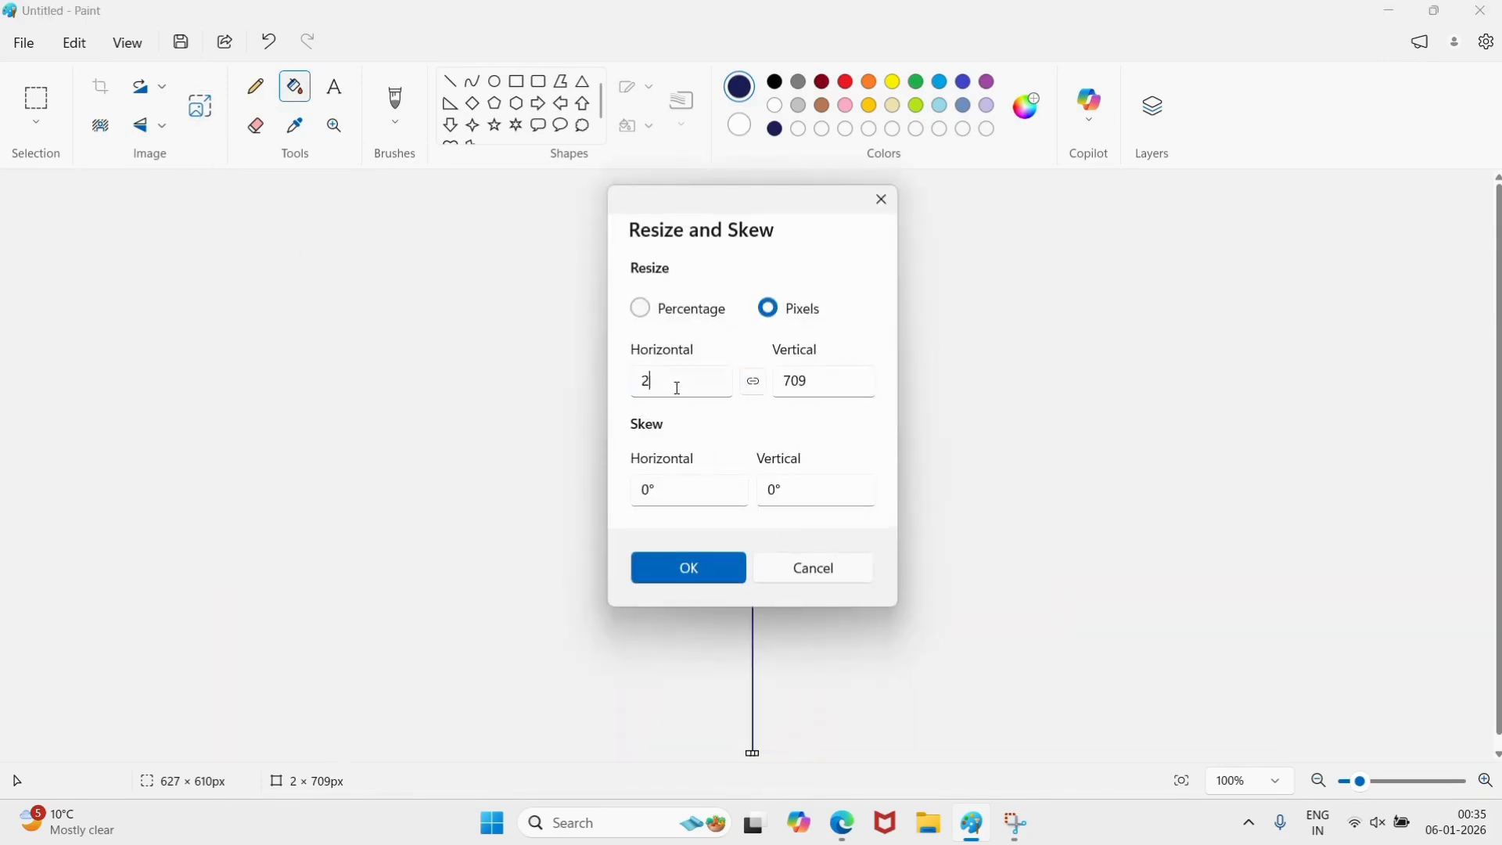
{"action": "left_click", "coordinate": [678, 385]}
{"action": "type", "text": "1352"}
{"action": "left_click", "coordinate": [678, 566]}
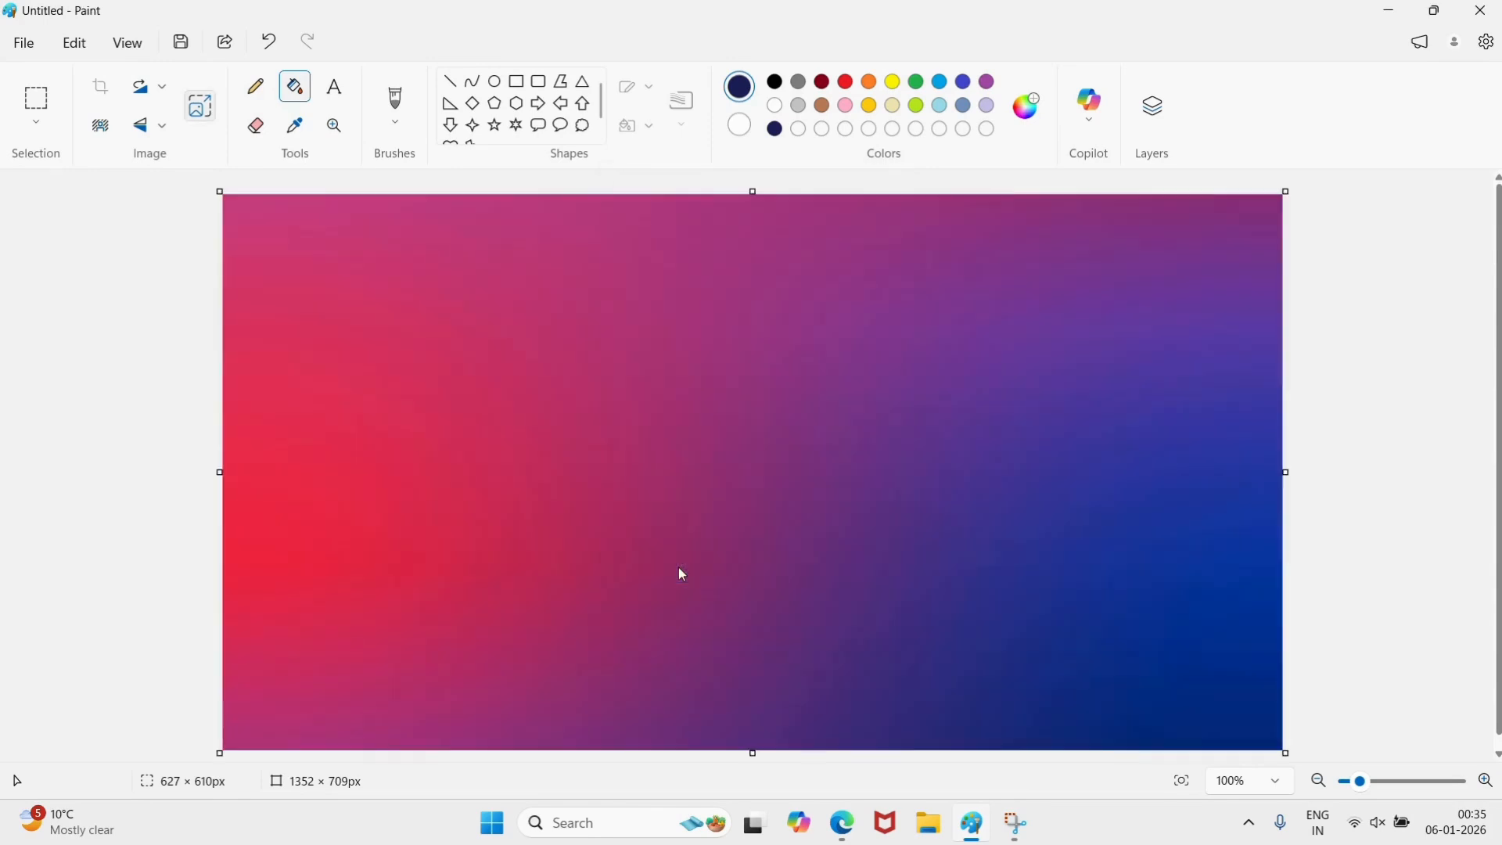
Add a new layer and paint a thick black hill outline across the full width of the canvas's lower part.
{"action": "left_click", "coordinate": [408, 101]}
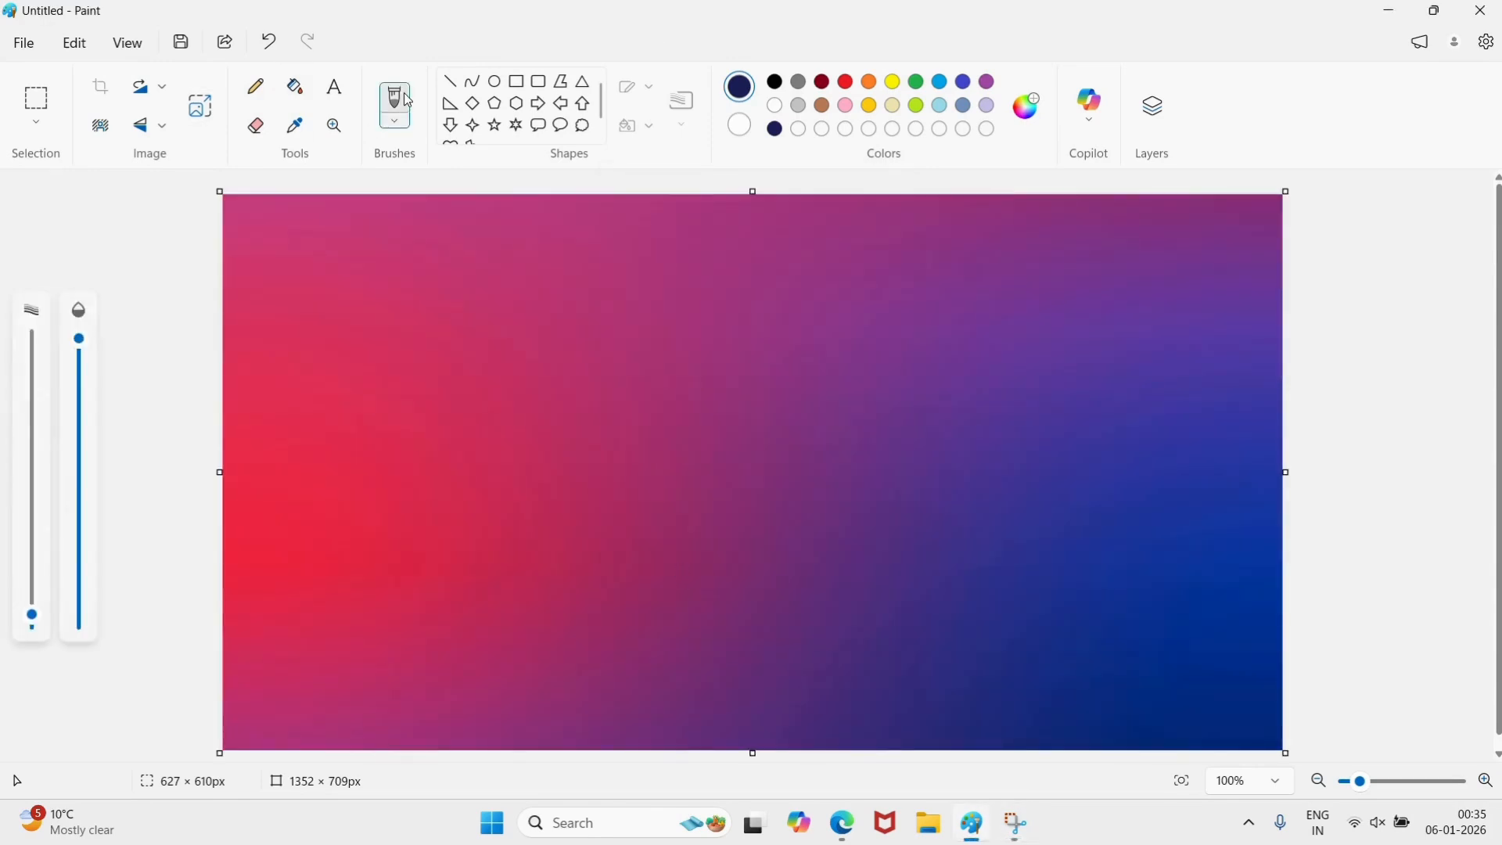
{"action": "left_click", "coordinate": [776, 84]}
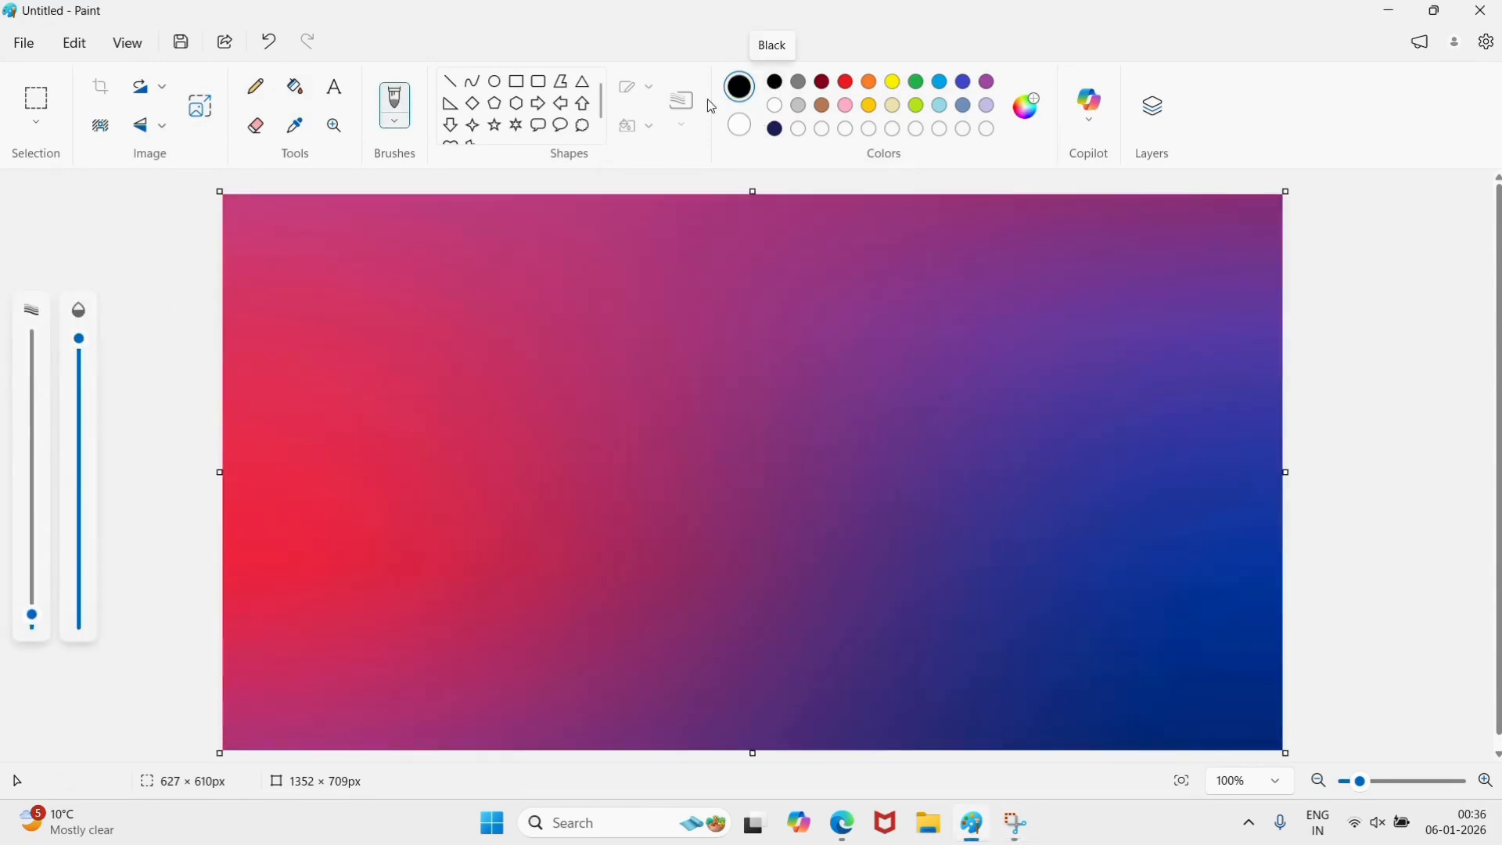
{"action": "left_click", "coordinate": [1153, 106]}
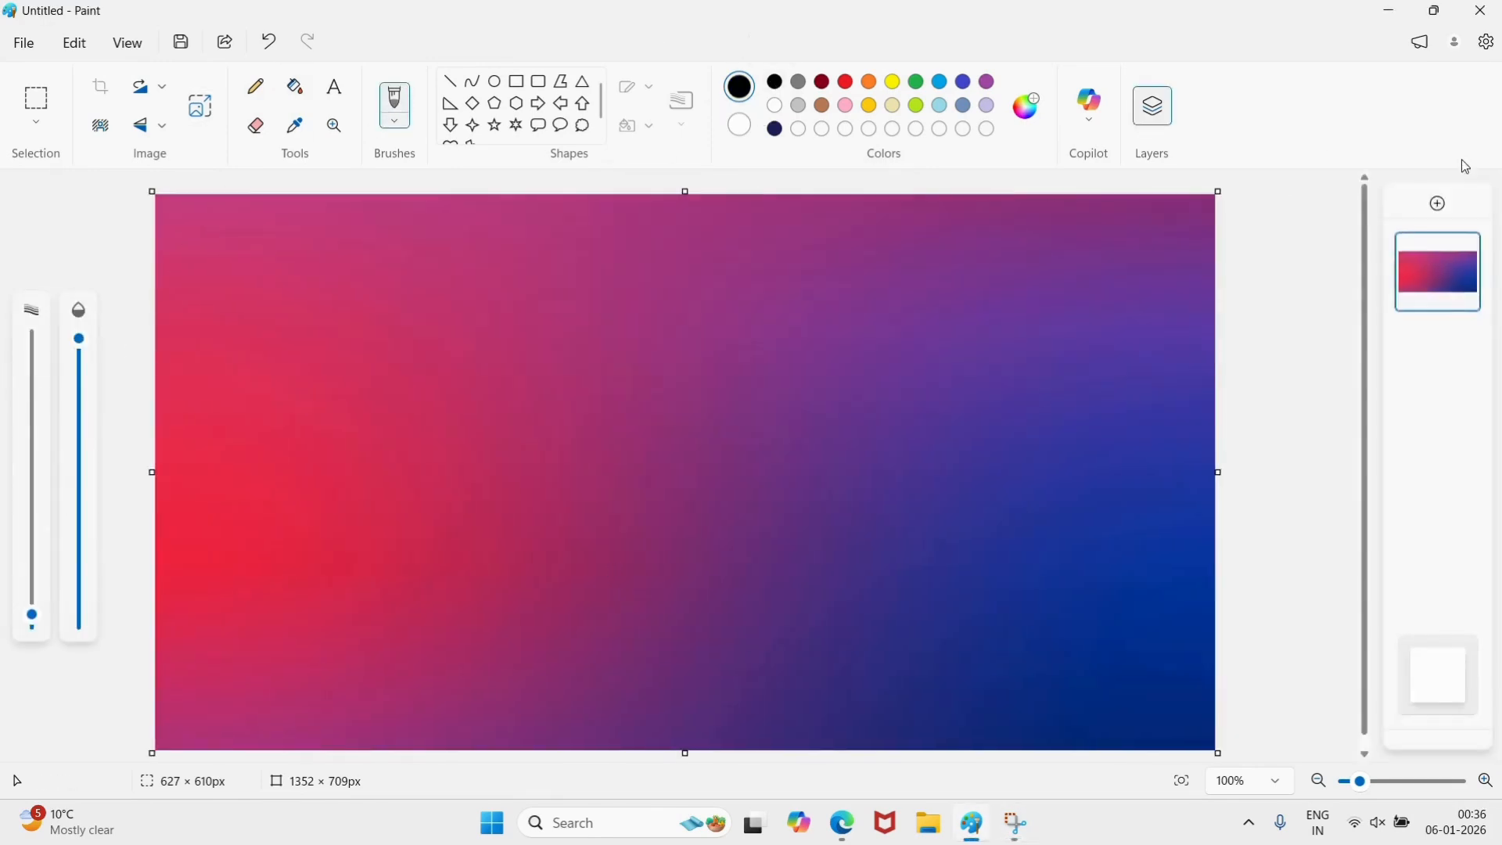
{"action": "left_click", "coordinate": [33, 588]}
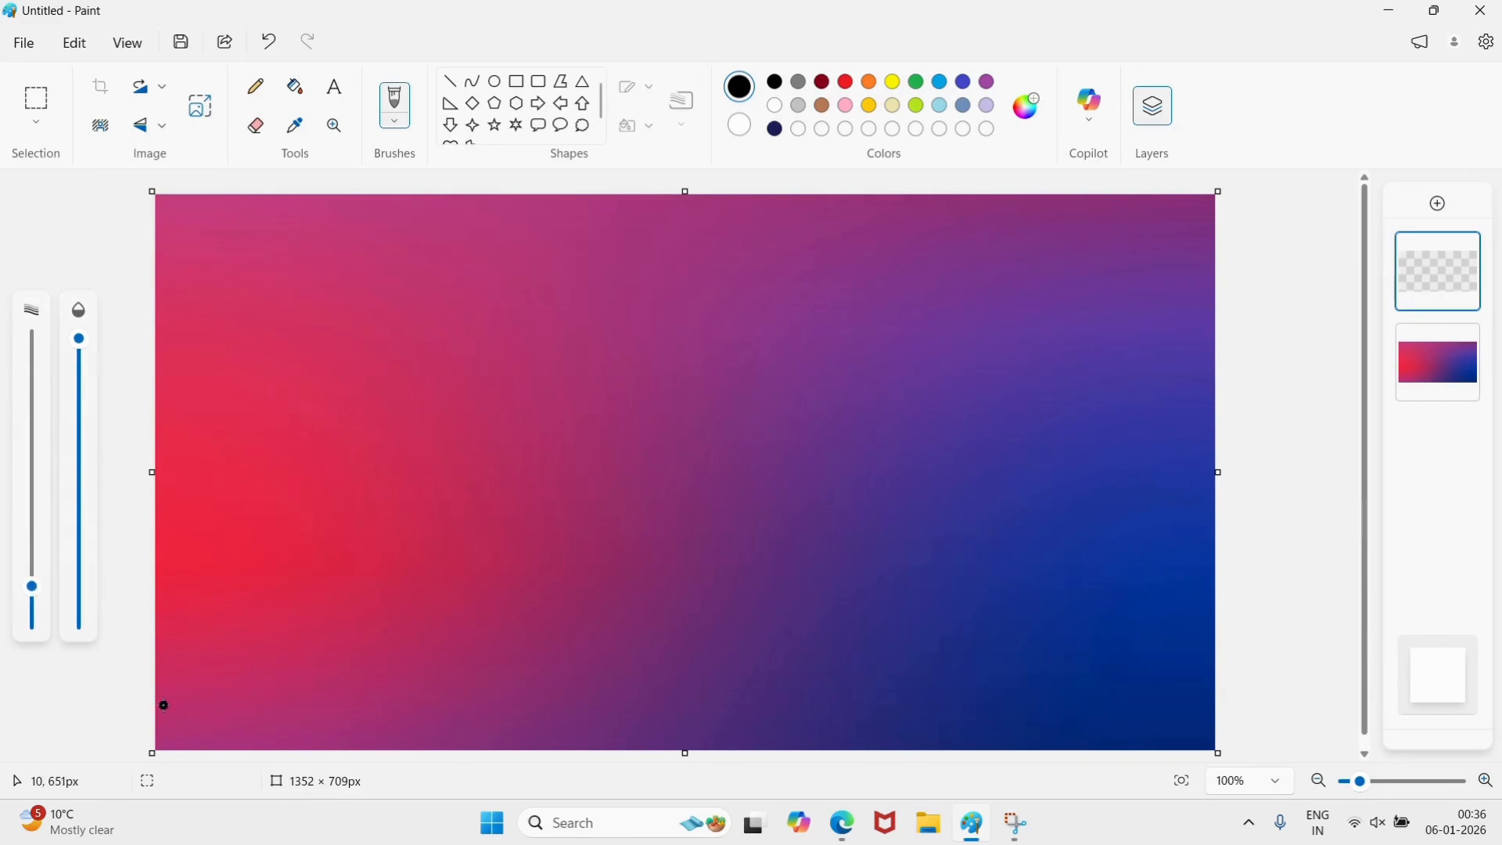
{"action": "mouse_move", "coordinate": [164, 706]}
{"action": "left_mouse_down"}
{"action": "mouse_move", "coordinate": [257, 686]}
{"action": "mouse_move", "coordinate": [149, 703]}
{"action": "mouse_move", "coordinate": [301, 674]}
{"action": "mouse_move", "coordinate": [500, 562]}
{"action": "mouse_move", "coordinate": [601, 534]}
{"action": "mouse_move", "coordinate": [687, 554]}
{"action": "mouse_move", "coordinate": [772, 616]}
{"action": "mouse_move", "coordinate": [1219, 669]}
{"action": "mouse_move", "coordinate": [1168, 645]}
{"action": "mouse_move", "coordinate": [856, 623]}
{"action": "left_mouse_up"}
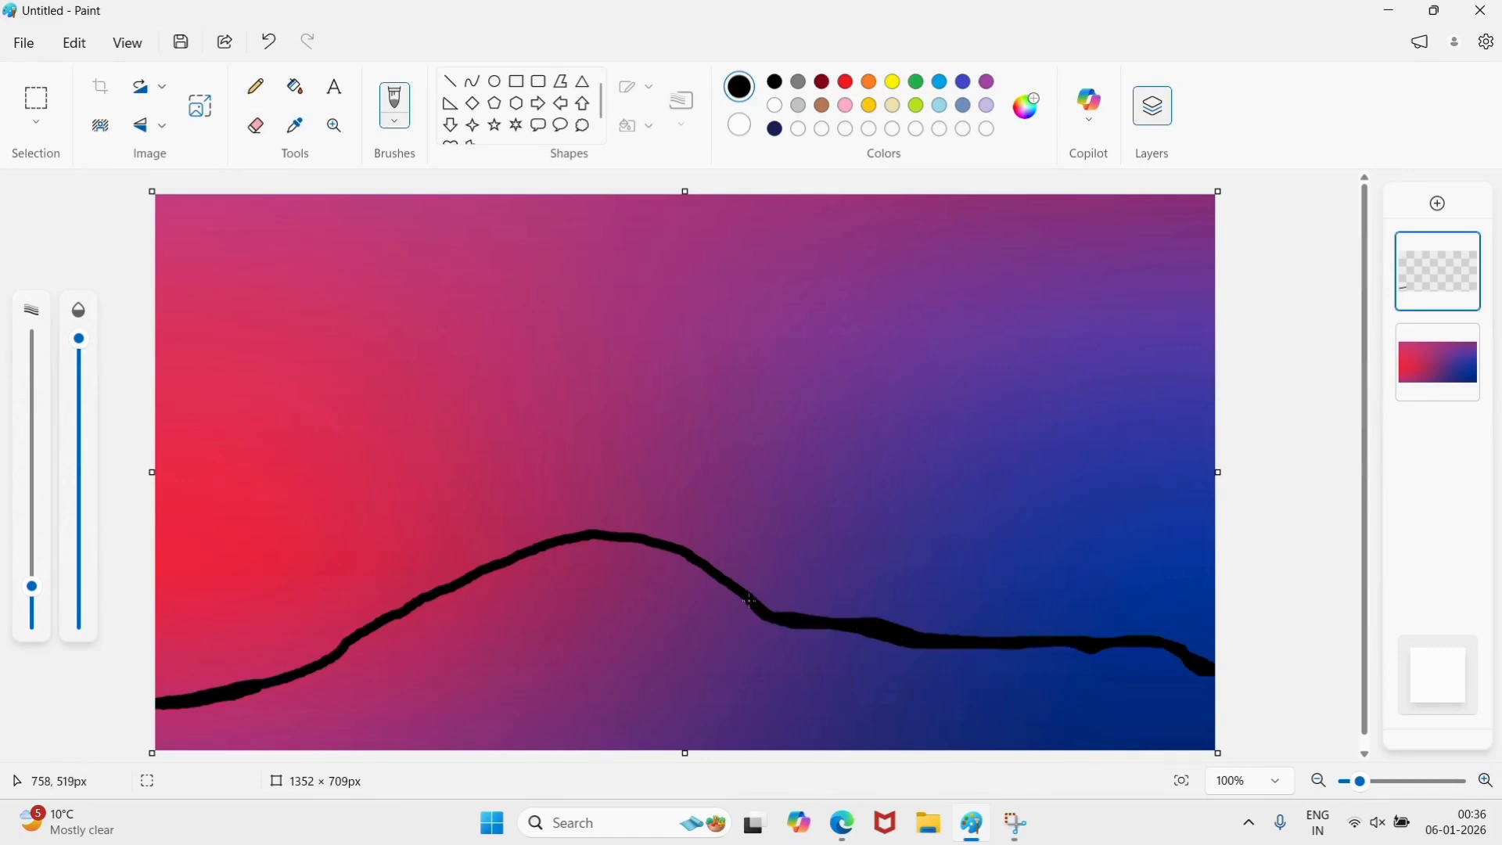
{"action": "left_click_drag", "start_coordinate": [749, 600], "coordinate": [698, 581]}
Fill the area below the hill outline with black and paint over the thin seams with a thicker black brush.
{"action": "left_click", "coordinate": [295, 86]}
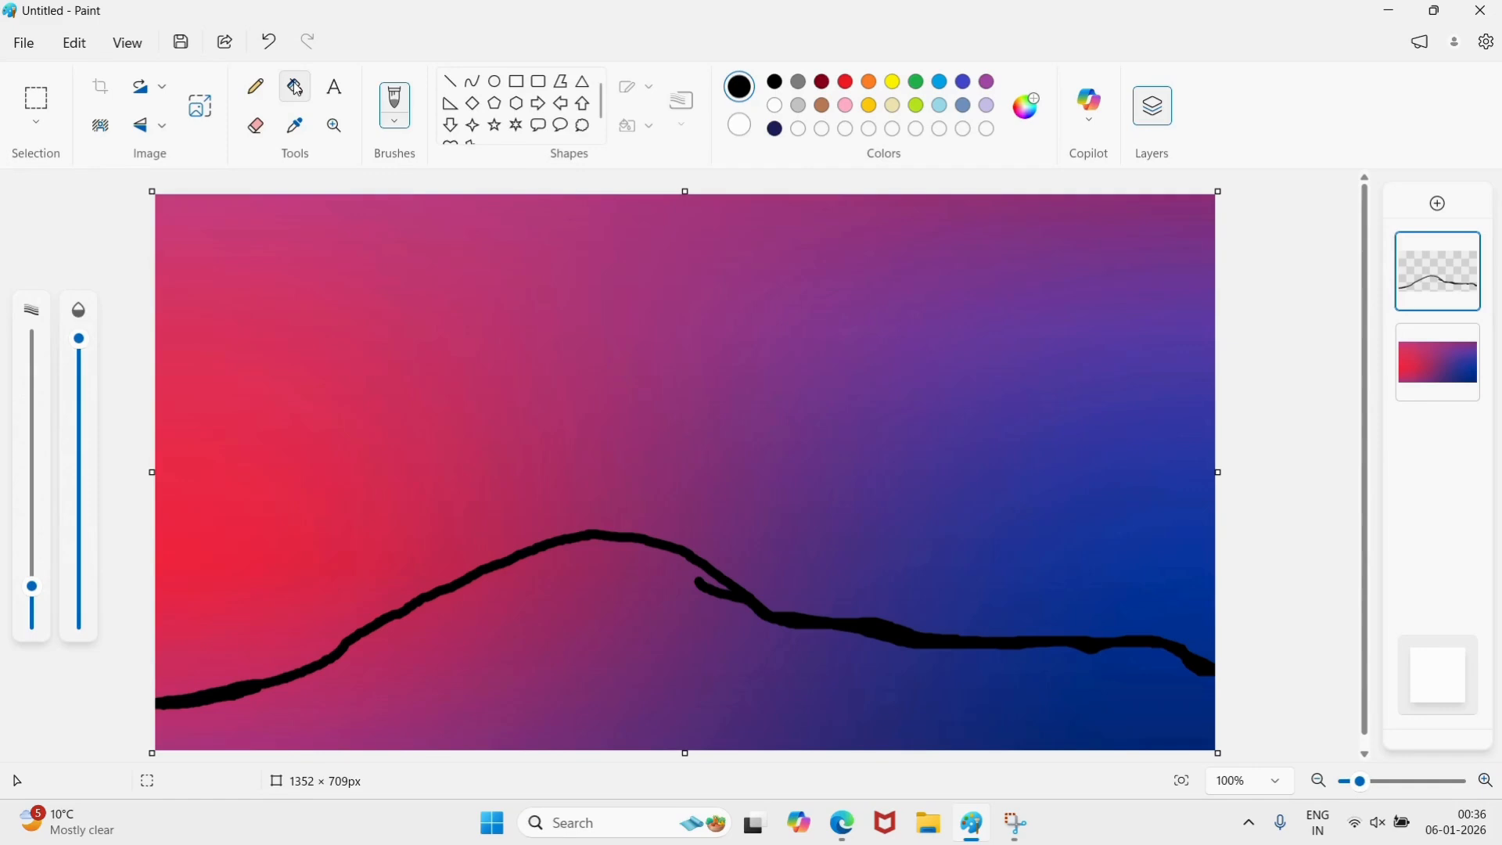
{"action": "left_click", "coordinate": [505, 631]}
{"action": "left_click", "coordinate": [395, 101]}
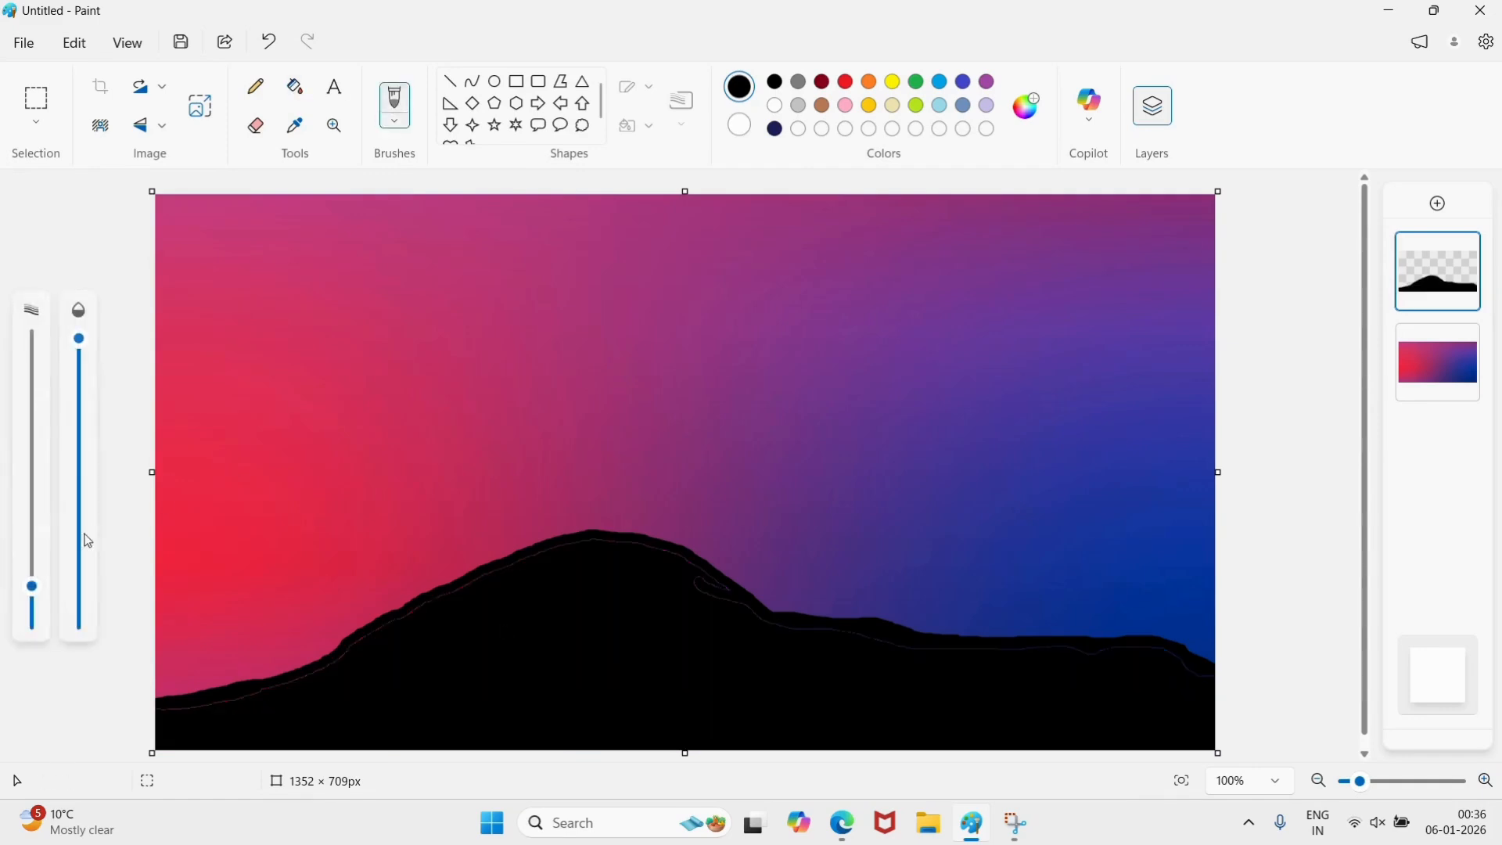
{"action": "left_click_drag", "start_coordinate": [32, 587], "coordinate": [31, 555]}
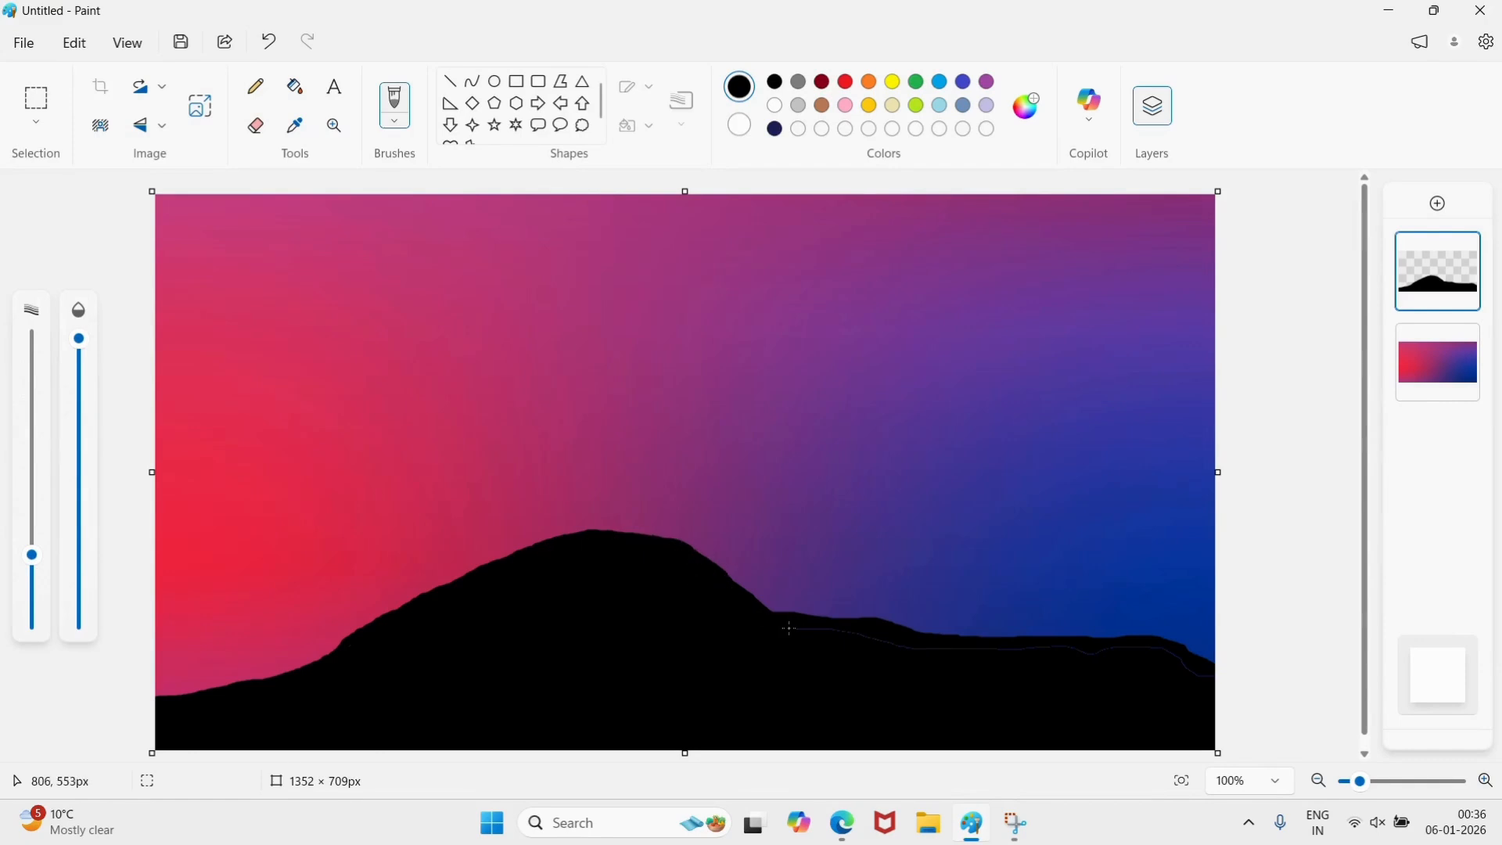
{"action": "mouse_move", "coordinate": [1038, 646]}
{"action": "left_mouse_down"}
{"action": "mouse_move", "coordinate": [1215, 674]}
{"action": "mouse_move", "coordinate": [1161, 646]}
{"action": "mouse_move", "coordinate": [923, 630]}
{"action": "left_mouse_up"}
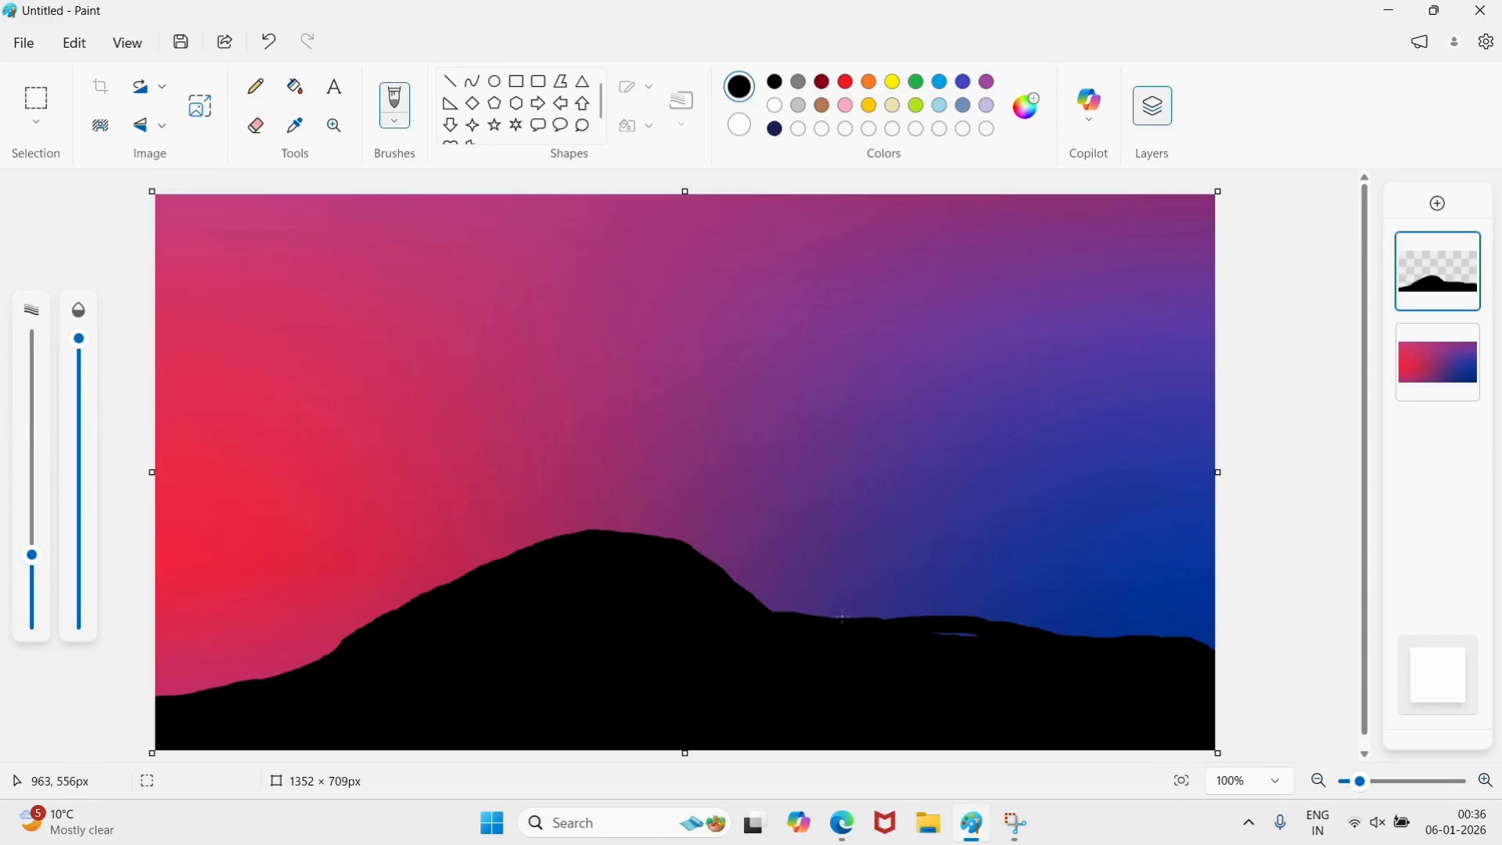
Add another layer and draw a white ellipse outline of about 226 × 209 px in the upper-right part of the sky.
{"action": "left_click", "coordinate": [1439, 203]}
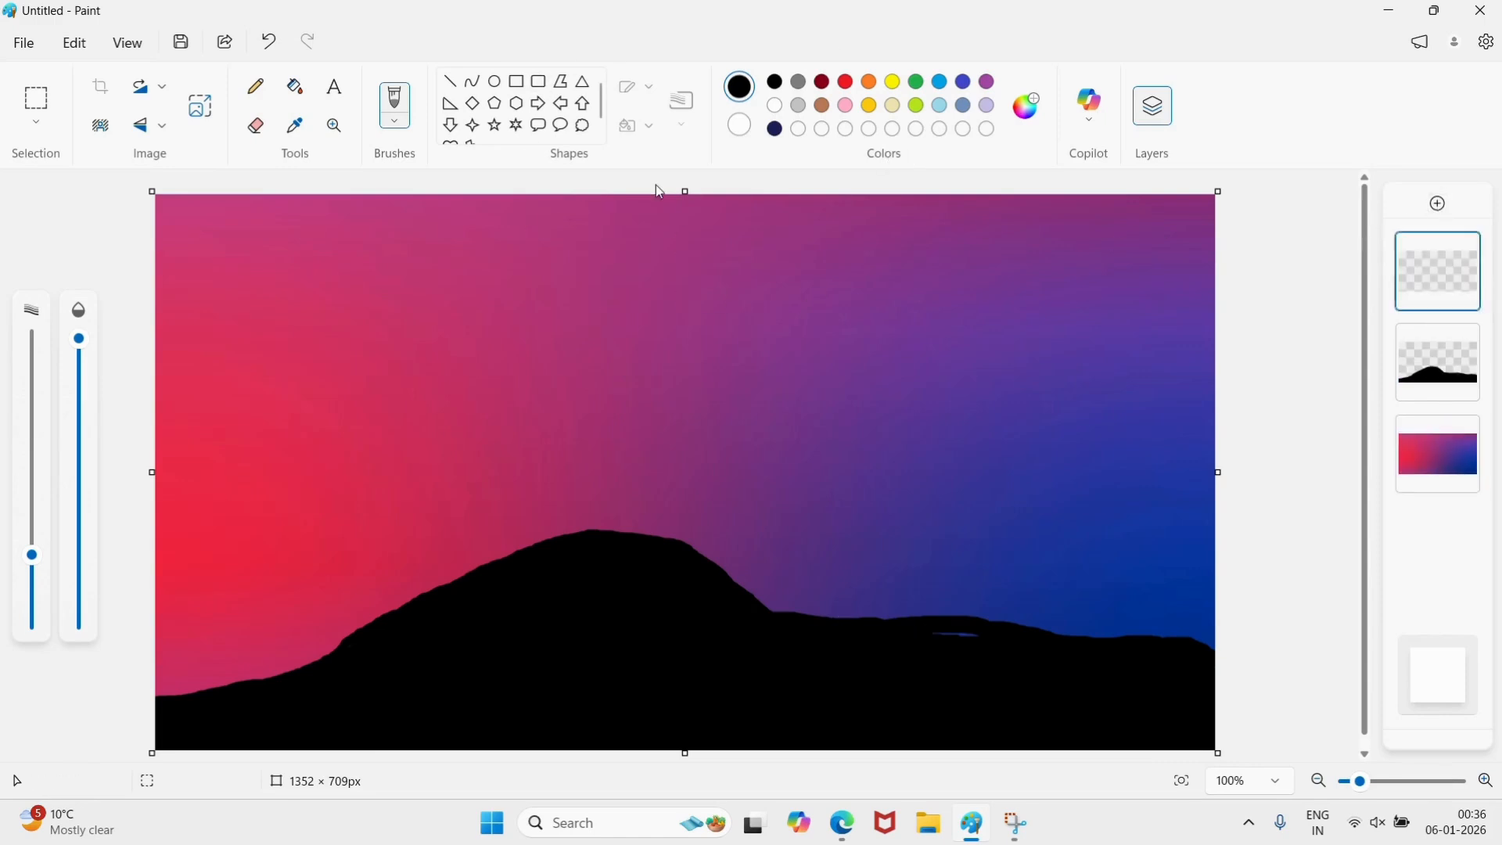
{"action": "left_click", "coordinate": [498, 82]}
{"action": "left_click", "coordinate": [774, 107]}
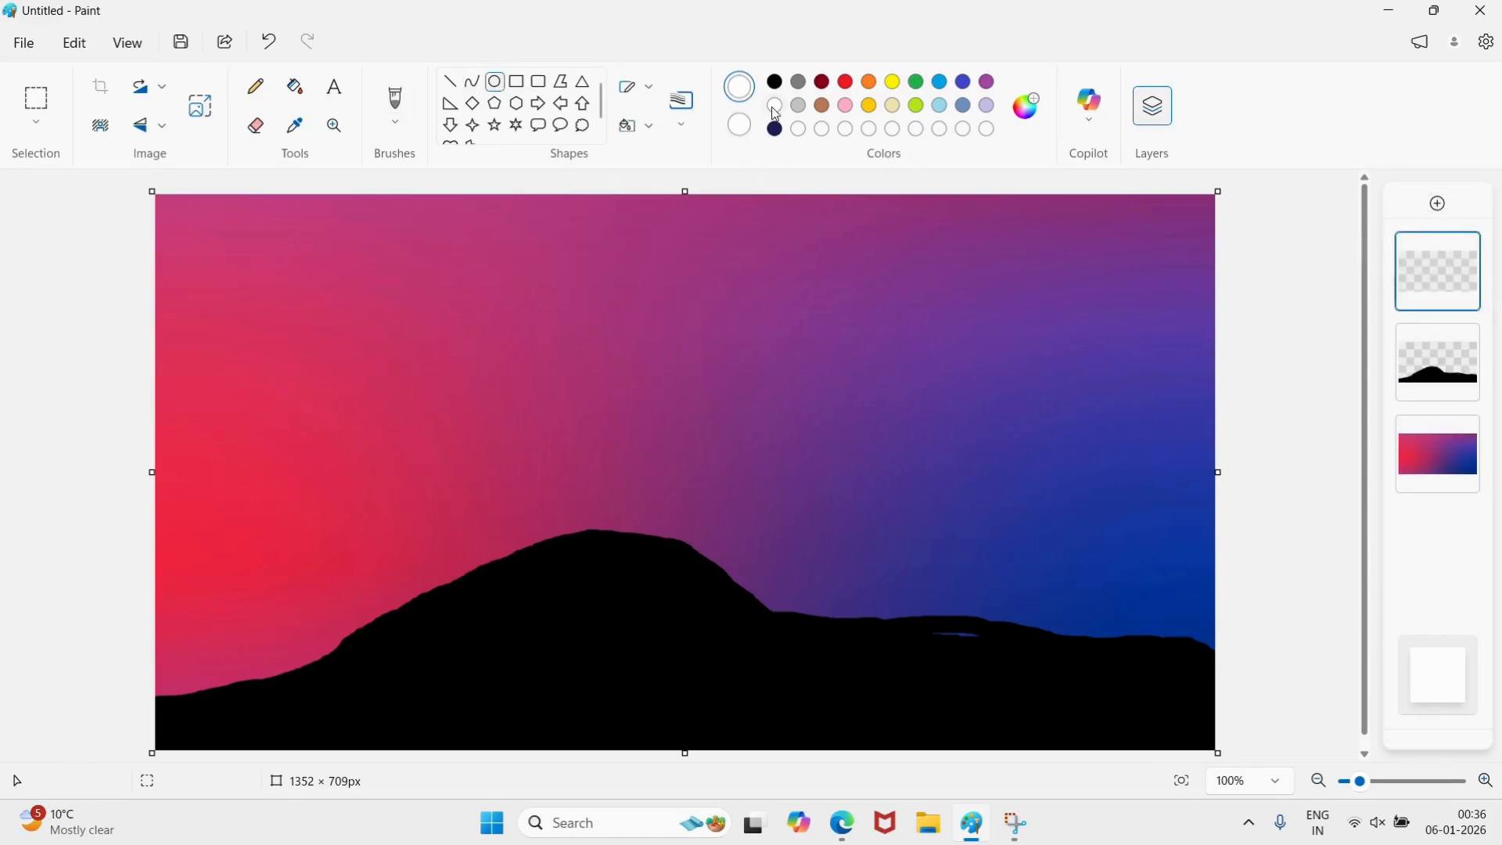
{"action": "left_click_drag", "start_coordinate": [815, 252], "coordinate": [989, 402]}
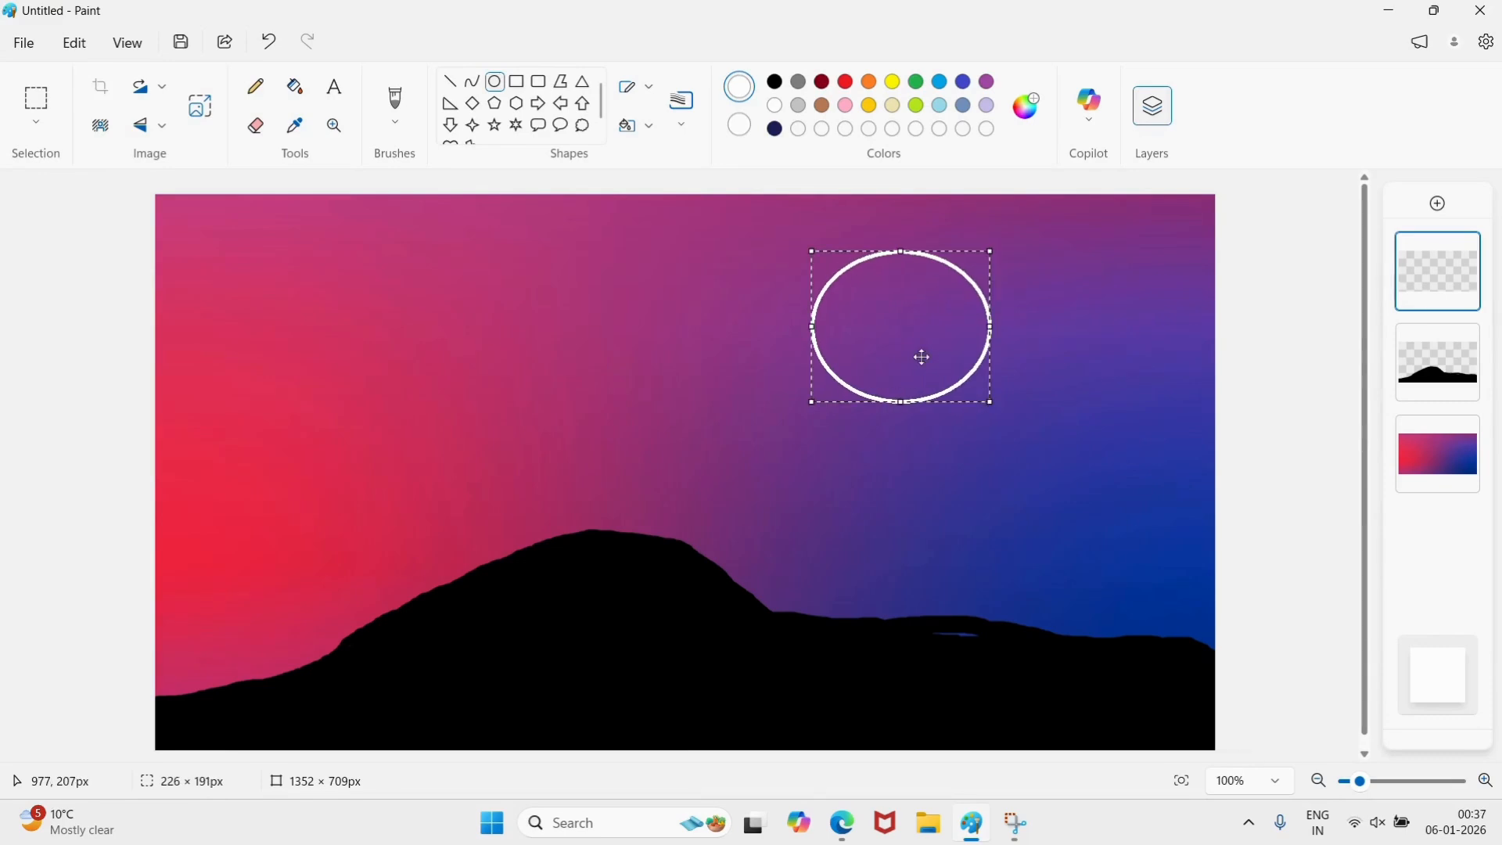
{"action": "left_click_drag", "start_coordinate": [923, 358], "coordinate": [917, 339]}
{"action": "left_click_drag", "start_coordinate": [892, 235], "coordinate": [893, 218]}
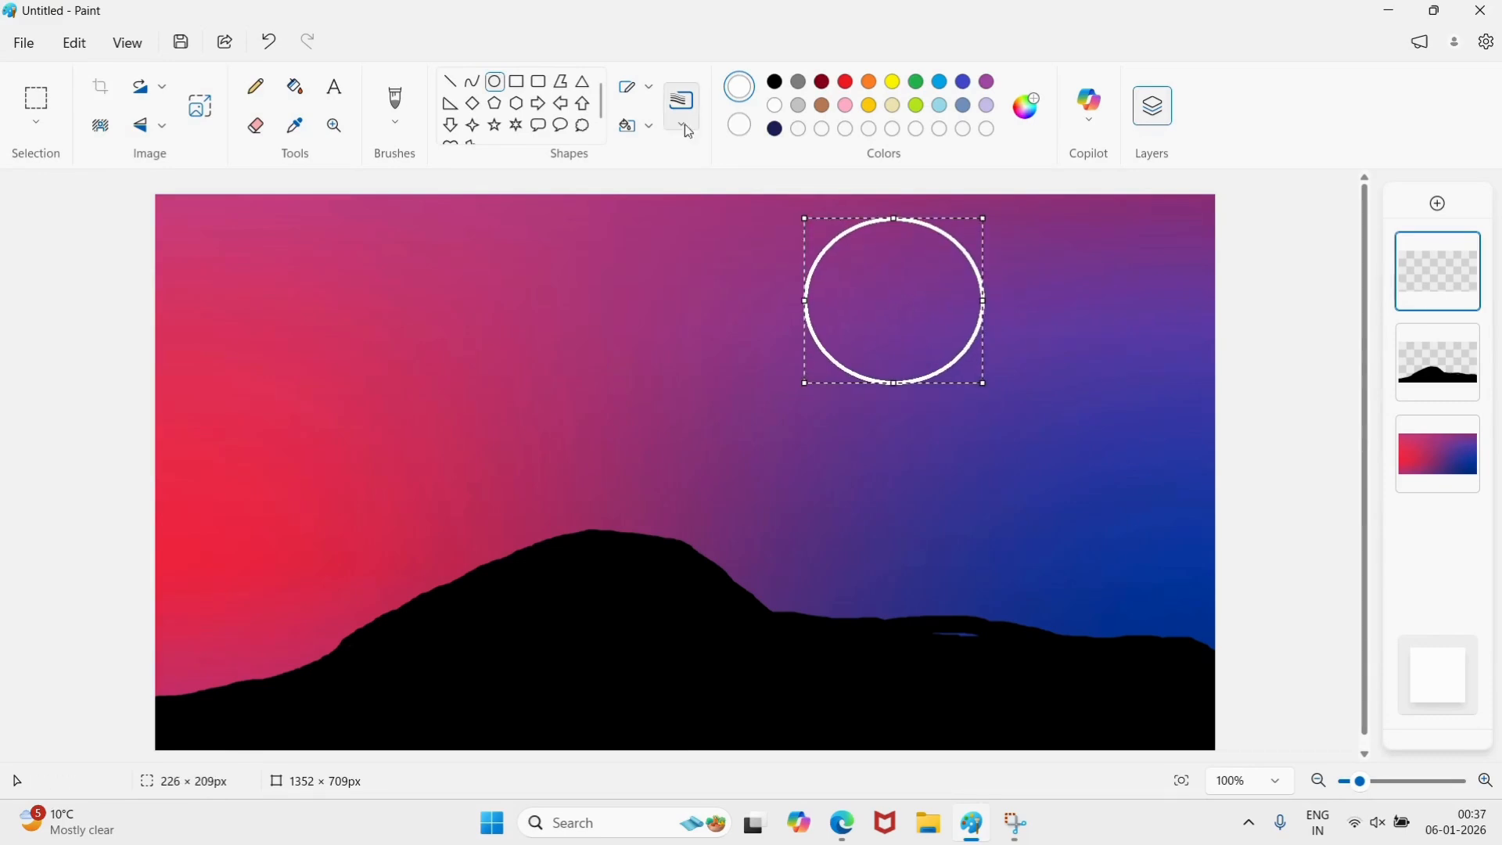
Give the ellipse a solid outline and solid white fill, and enlarge it to about 291 × 280 px as a moon.
{"action": "left_click", "coordinate": [745, 124]}
{"action": "left_click", "coordinate": [645, 91]}
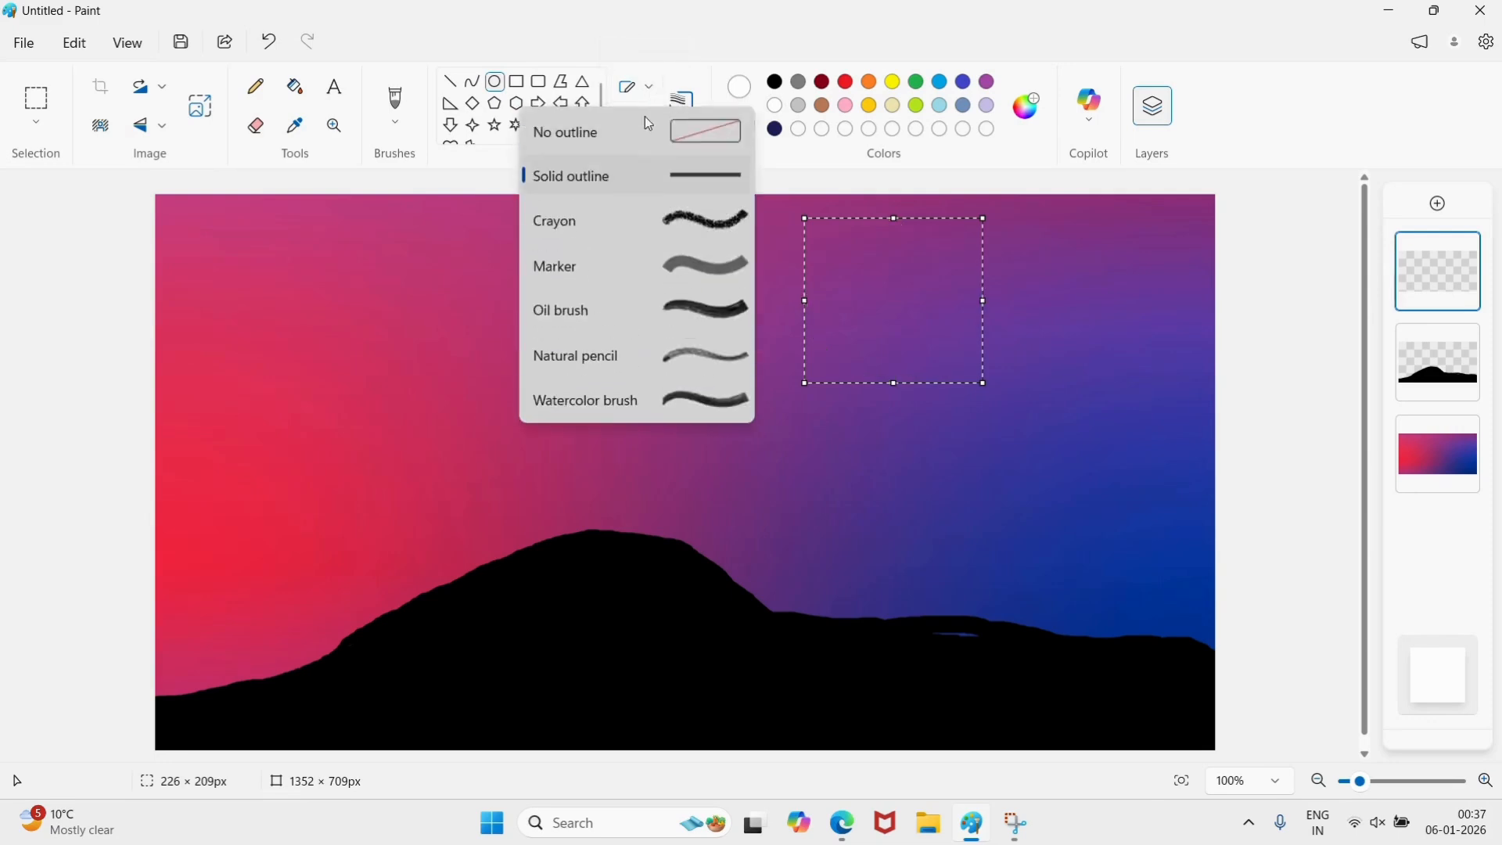
{"action": "left_click", "coordinate": [611, 175]}
{"action": "left_click", "coordinate": [635, 125]}
{"action": "left_click", "coordinate": [616, 225]}
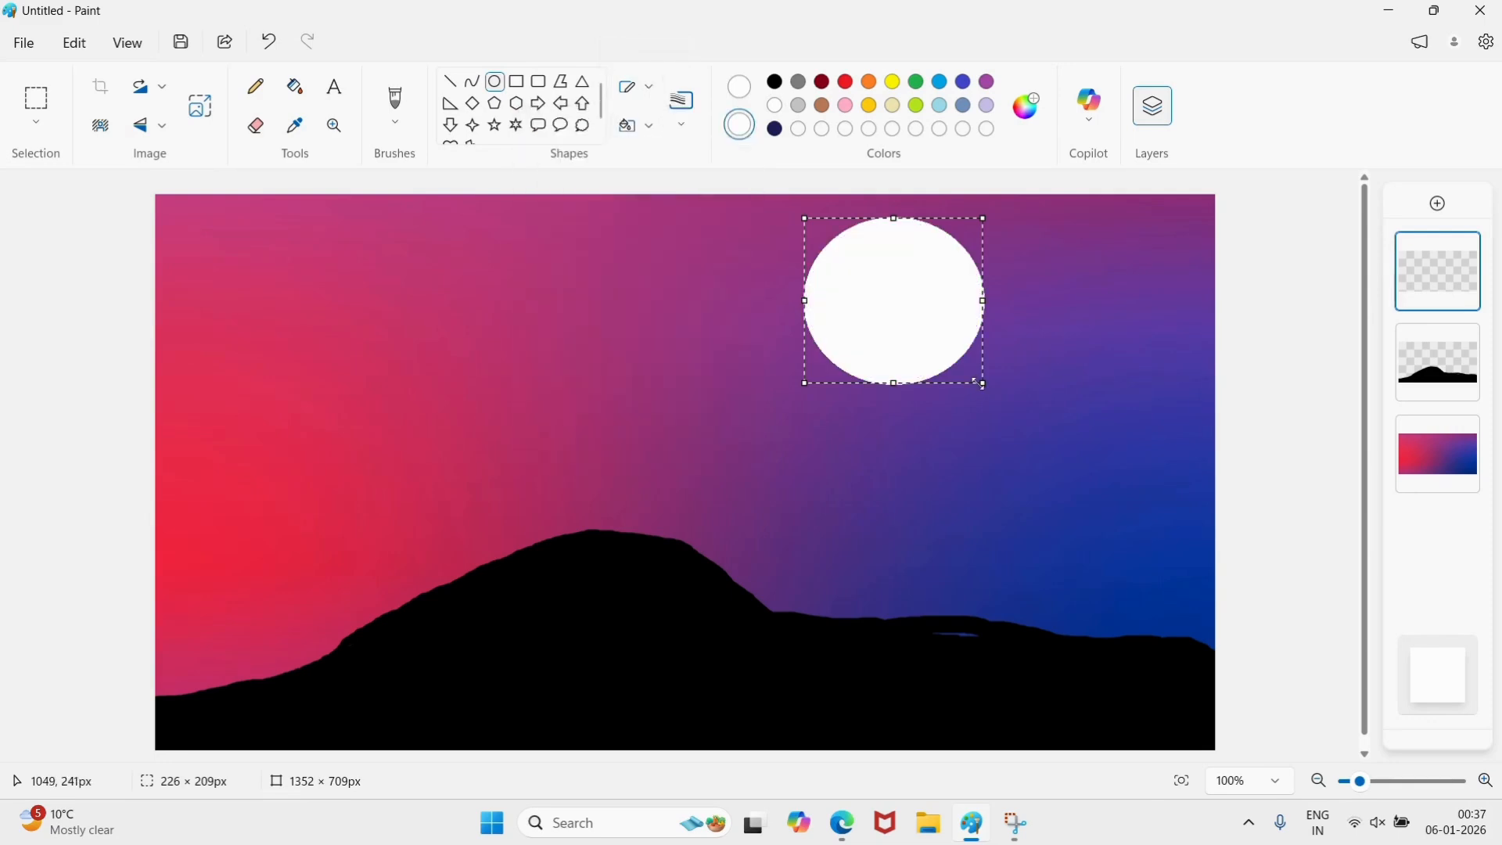
{"action": "left_click_drag", "start_coordinate": [975, 380], "coordinate": [1035, 440]}
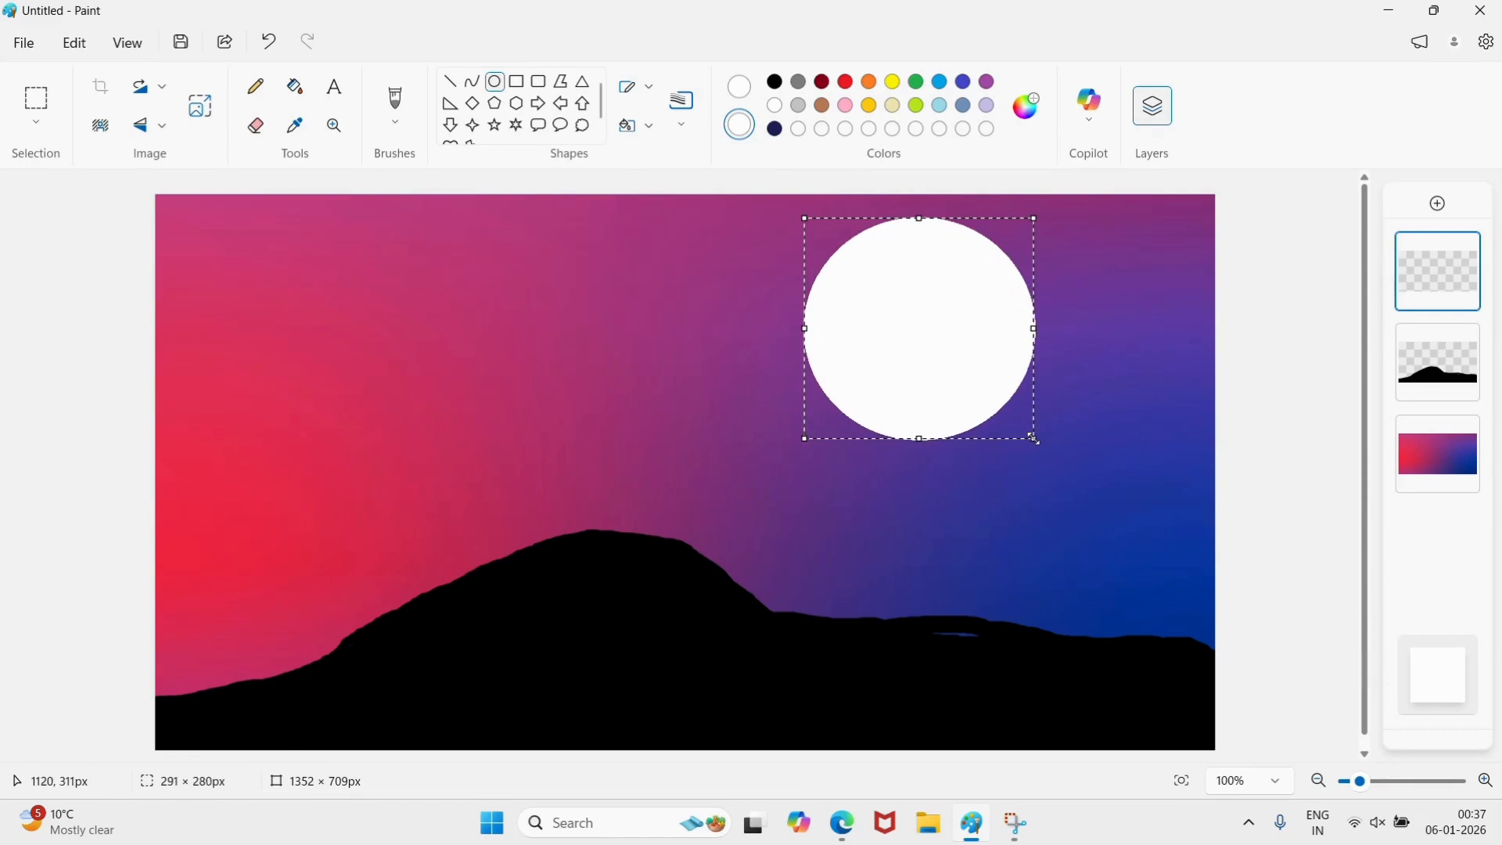
{"action": "left_click", "coordinate": [1103, 402]}
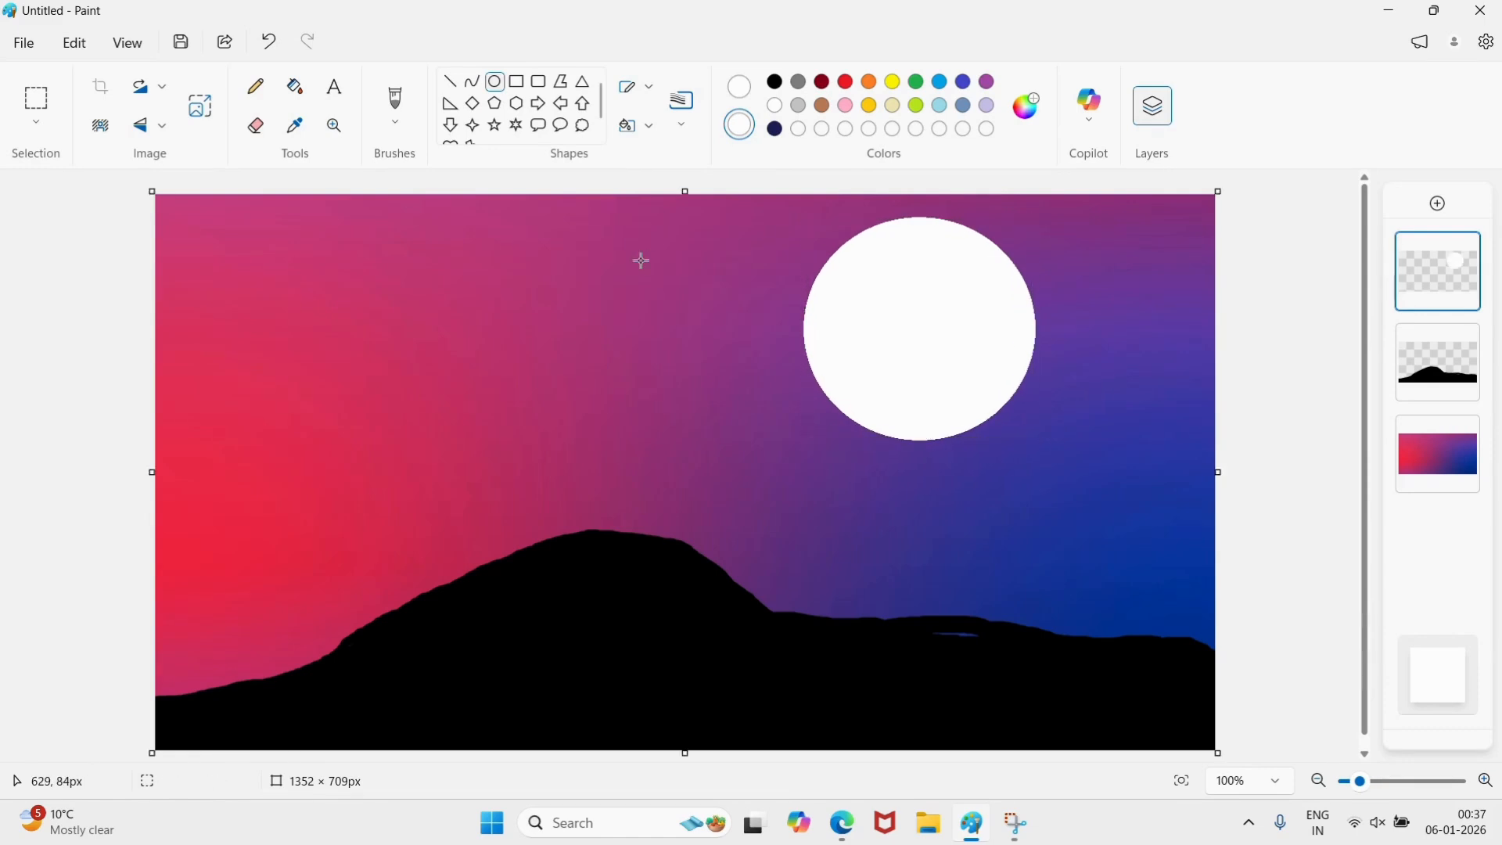
Shade rough light-grey patches on both sides of the moon with a thicker Natural pencil brush.
{"action": "left_click", "coordinate": [396, 121]}
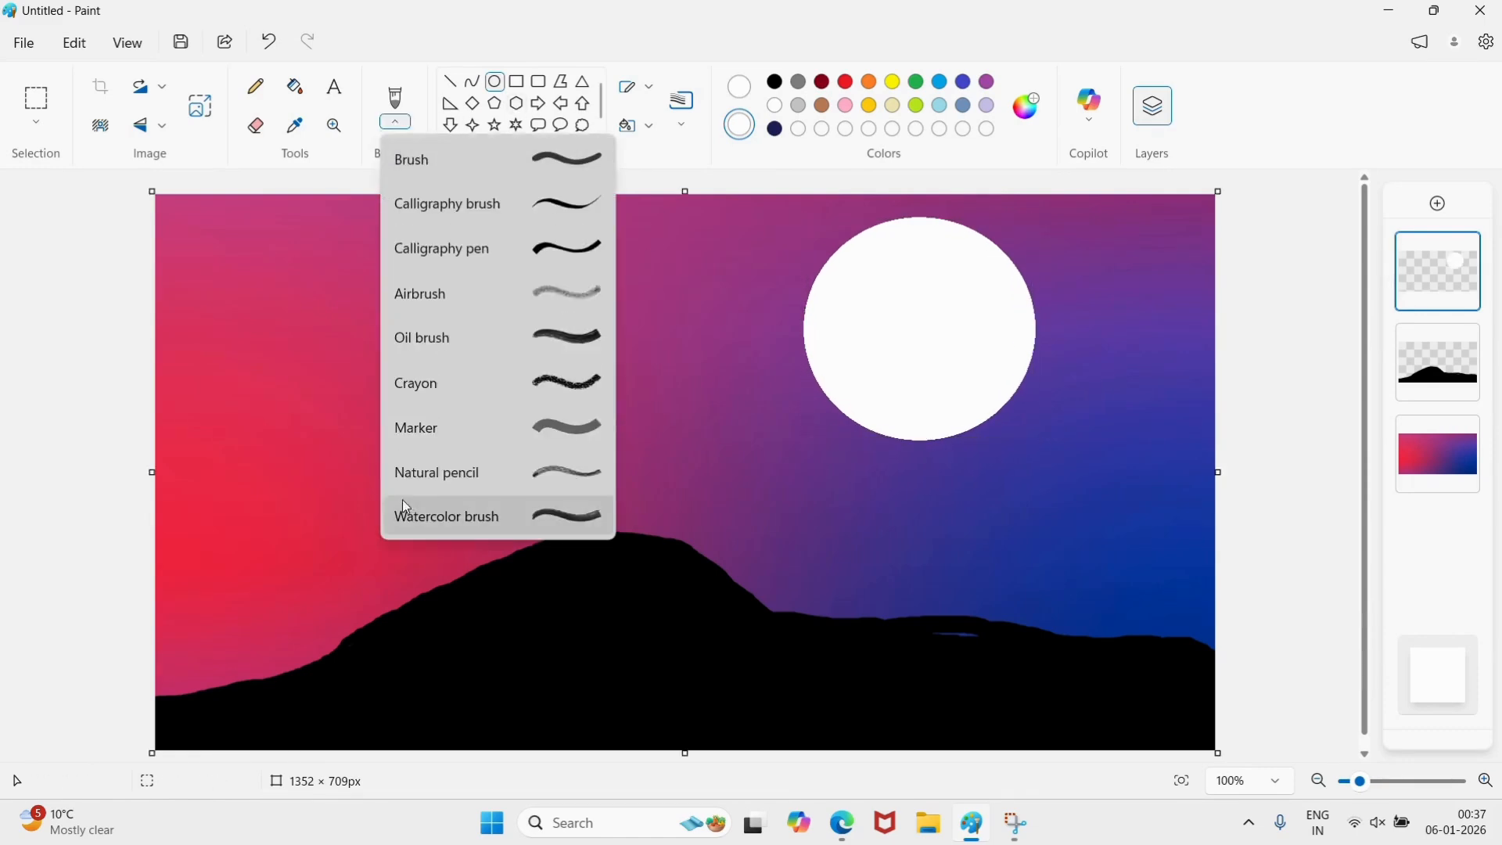
{"action": "left_click", "coordinate": [441, 478]}
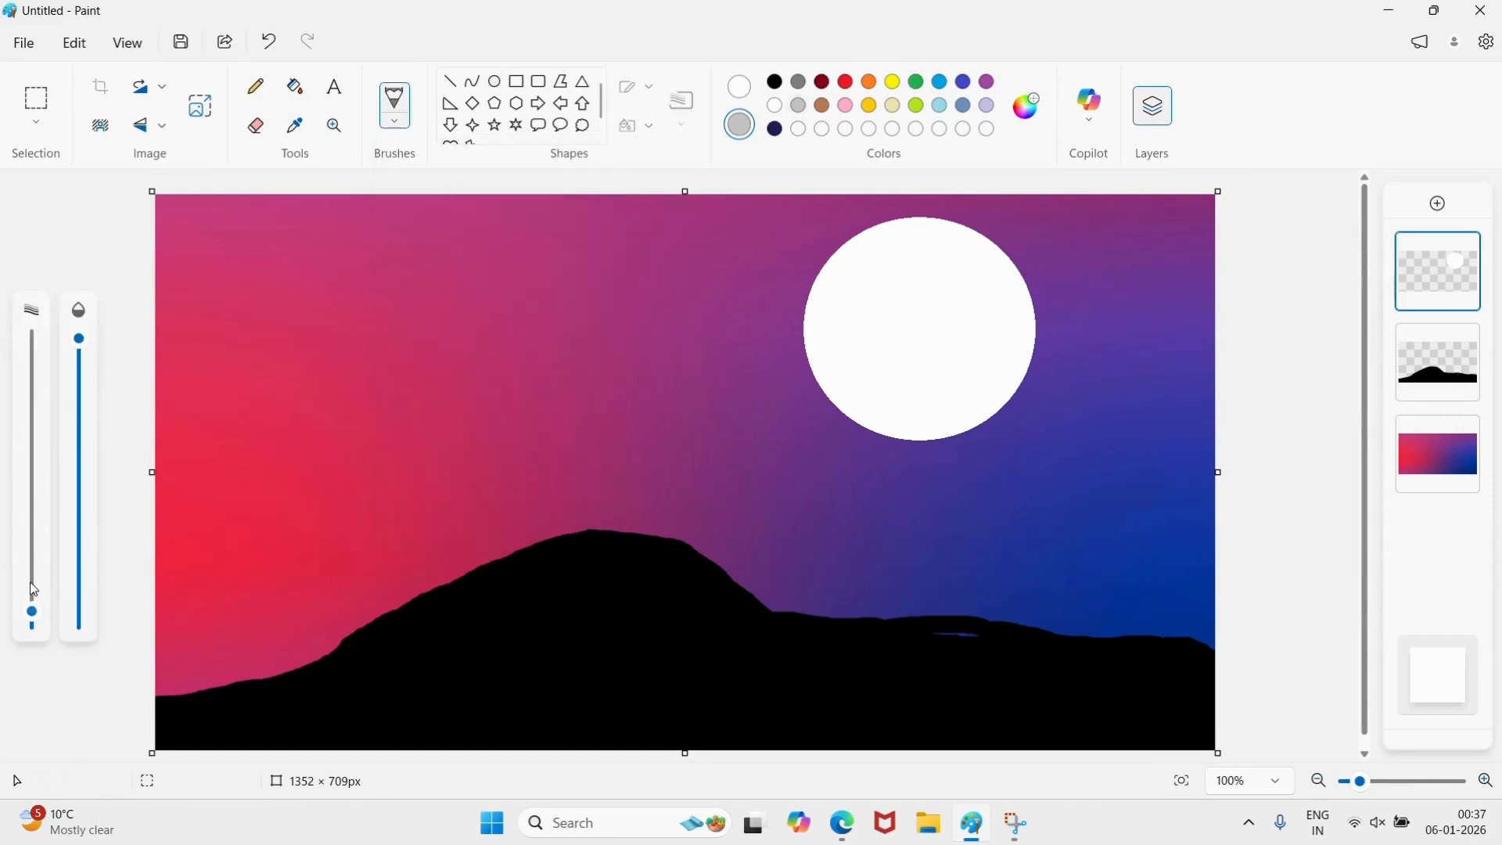
{"action": "left_click_drag", "start_coordinate": [31, 585], "coordinate": [31, 567]}
{"action": "mouse_move", "coordinate": [813, 299]}
{"action": "left_mouse_down"}
{"action": "mouse_move", "coordinate": [847, 258]}
{"action": "mouse_move", "coordinate": [833, 316]}
{"action": "mouse_move", "coordinate": [835, 272]}
{"action": "mouse_move", "coordinate": [880, 242]}
{"action": "mouse_move", "coordinate": [839, 278]}
{"action": "mouse_move", "coordinate": [825, 305]}
{"action": "mouse_move", "coordinate": [849, 301]}
{"action": "mouse_move", "coordinate": [840, 317]}
{"action": "mouse_move", "coordinate": [809, 316]}
{"action": "mouse_move", "coordinate": [830, 315]}
{"action": "mouse_move", "coordinate": [830, 295]}
{"action": "mouse_move", "coordinate": [815, 345]}
{"action": "mouse_move", "coordinate": [861, 402]}
{"action": "mouse_move", "coordinate": [827, 343]}
{"action": "mouse_move", "coordinate": [883, 247]}
{"action": "mouse_move", "coordinate": [843, 305]}
{"action": "mouse_move", "coordinate": [853, 334]}
{"action": "mouse_move", "coordinate": [829, 367]}
{"action": "mouse_move", "coordinate": [854, 362]}
{"action": "mouse_move", "coordinate": [844, 380]}
{"action": "mouse_move", "coordinate": [862, 390]}
{"action": "mouse_move", "coordinate": [893, 238]}
{"action": "mouse_move", "coordinate": [890, 291]}
{"action": "left_mouse_up"}
{"action": "key", "text": "ctrl+z"}
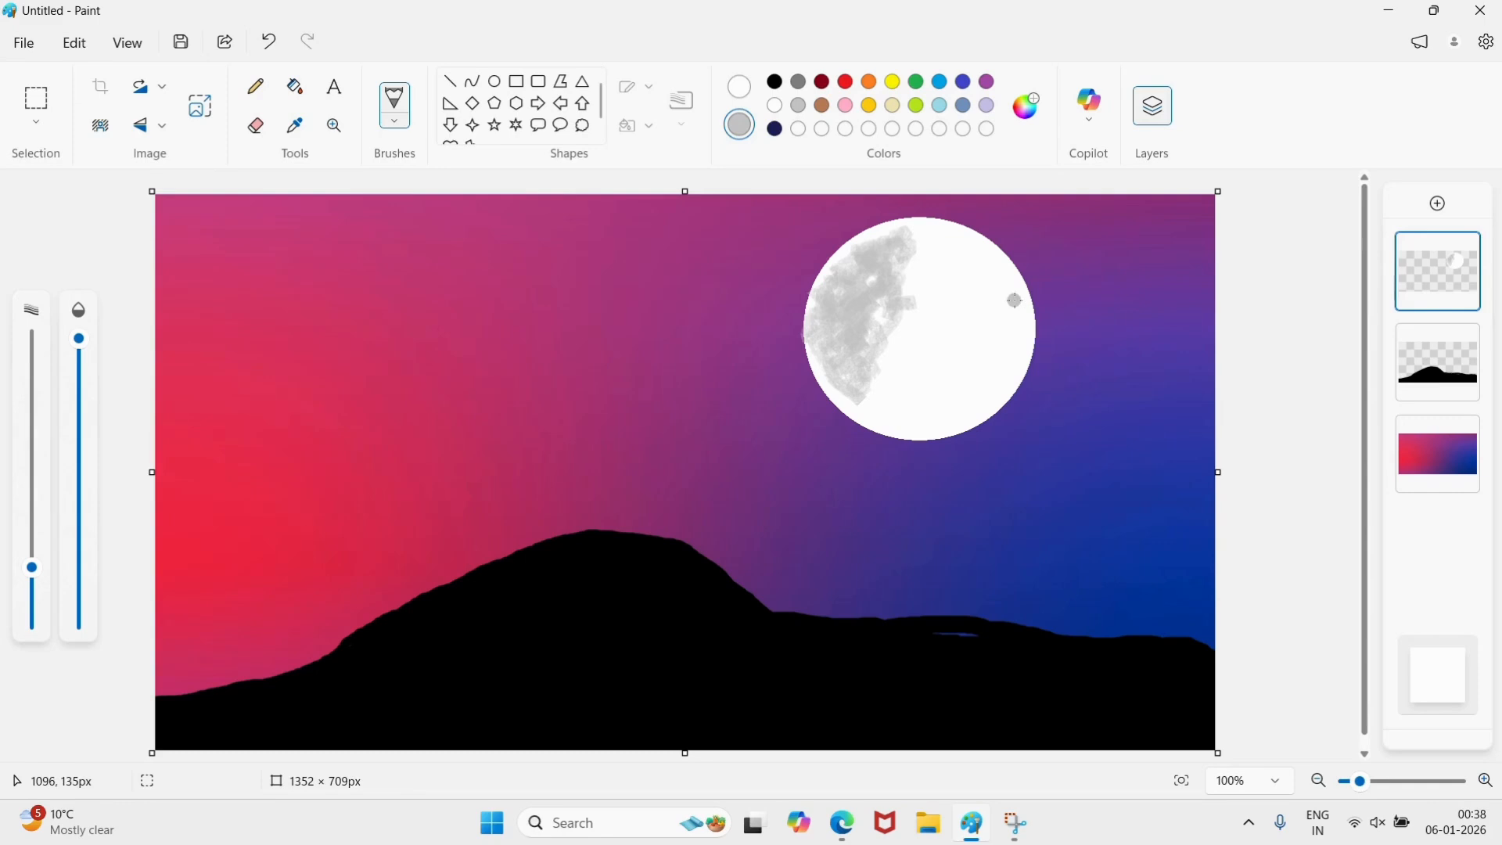
{"action": "mouse_move", "coordinate": [1014, 300]}
{"action": "left_mouse_down"}
{"action": "mouse_move", "coordinate": [979, 339]}
{"action": "mouse_move", "coordinate": [1001, 343]}
{"action": "mouse_move", "coordinate": [989, 389]}
{"action": "left_mouse_up"}
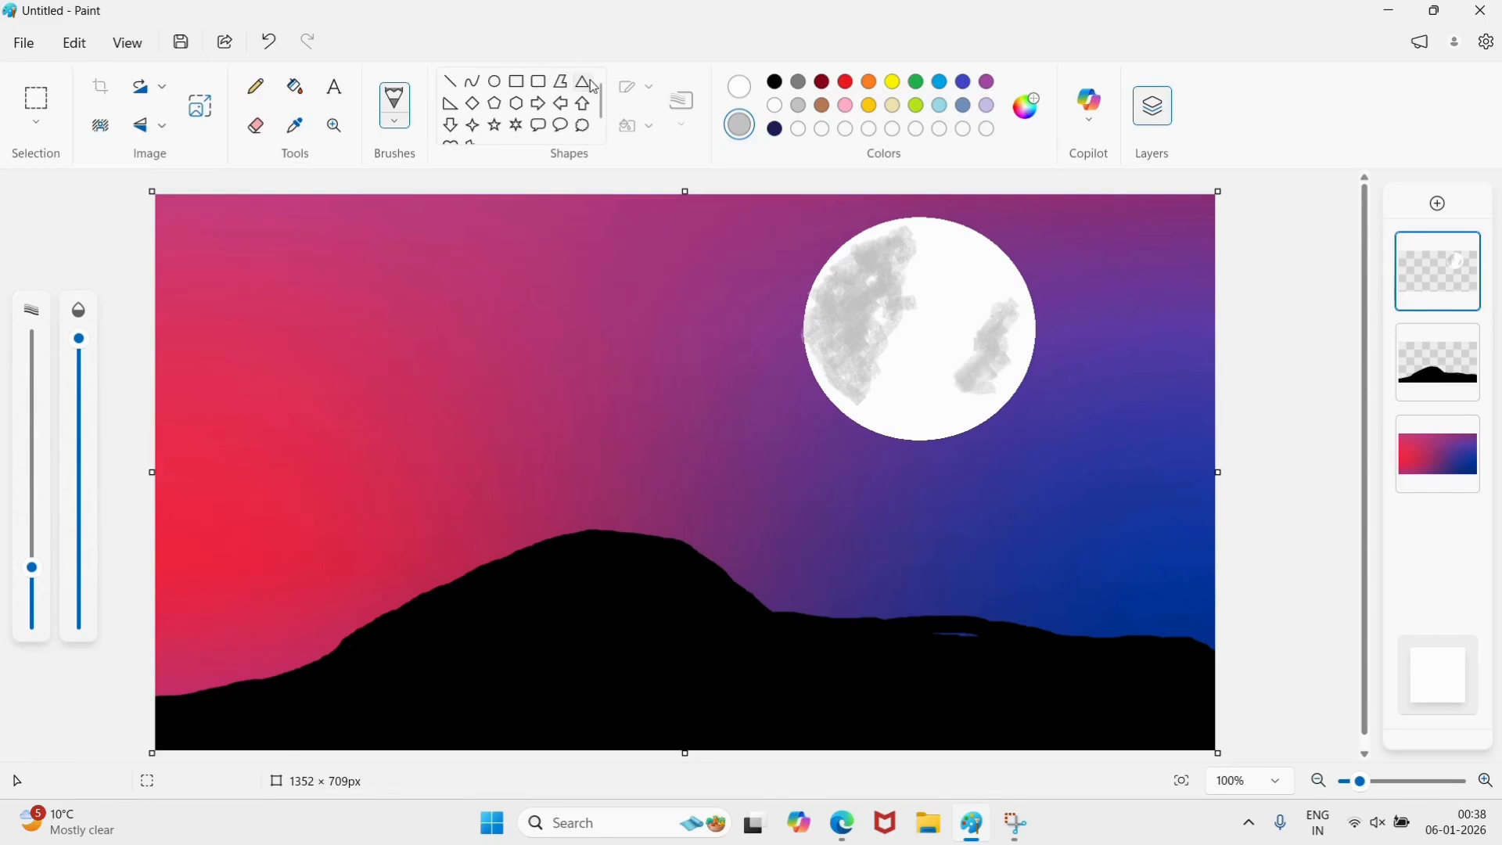
Set black as the primary and white as the secondary colour, and try an outlined triangle of about 165 × 141 px on the hilltop.
{"action": "left_click", "coordinate": [583, 81]}
{"action": "left_click", "coordinate": [742, 86]}
{"action": "left_click", "coordinate": [641, 126]}
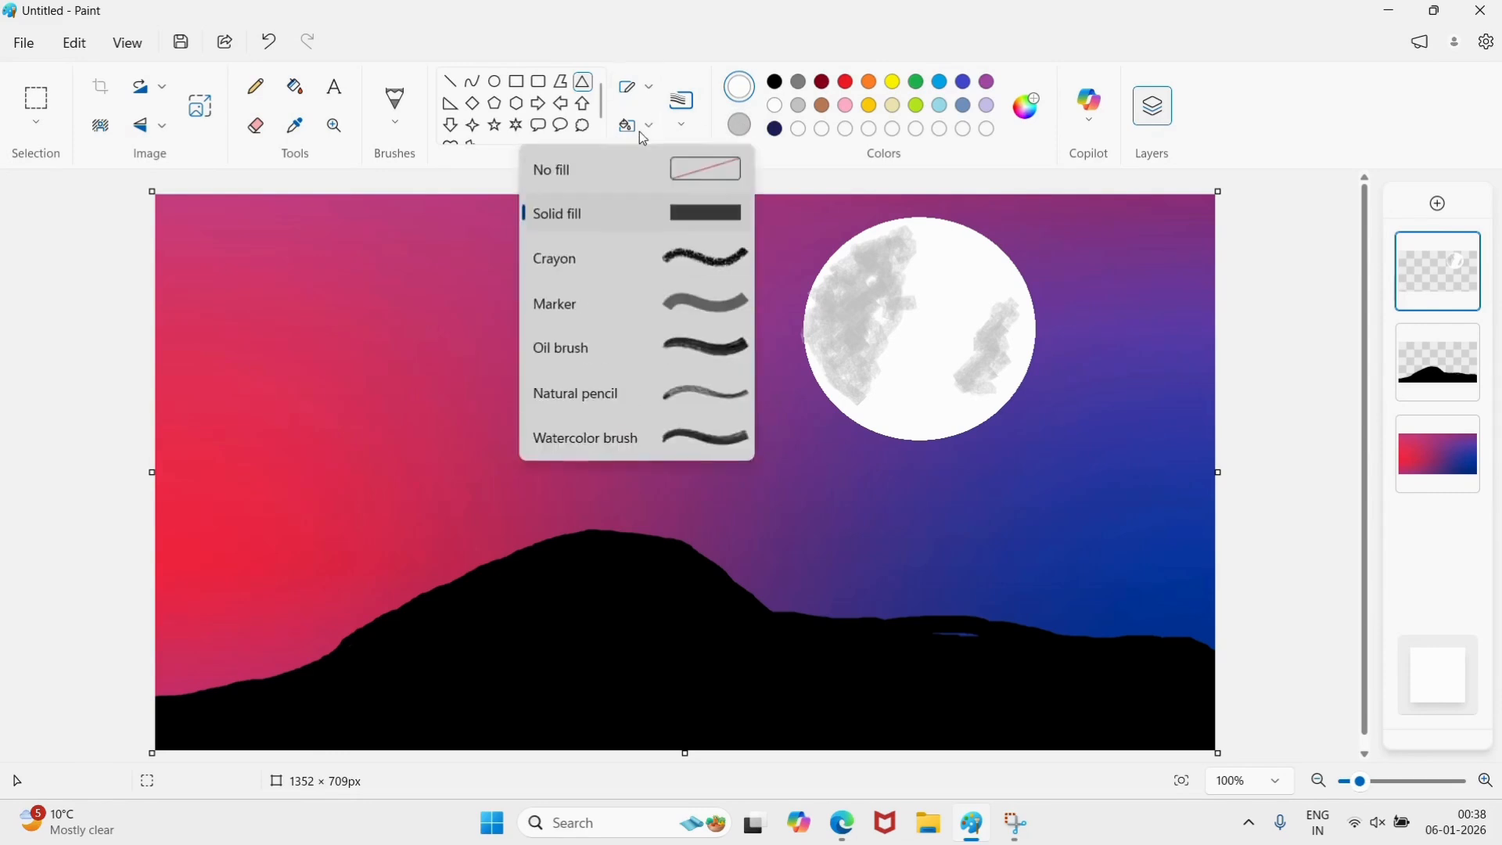
{"action": "left_click", "coordinate": [641, 127]}
{"action": "left_click", "coordinate": [775, 82]}
{"action": "left_click", "coordinate": [740, 125]}
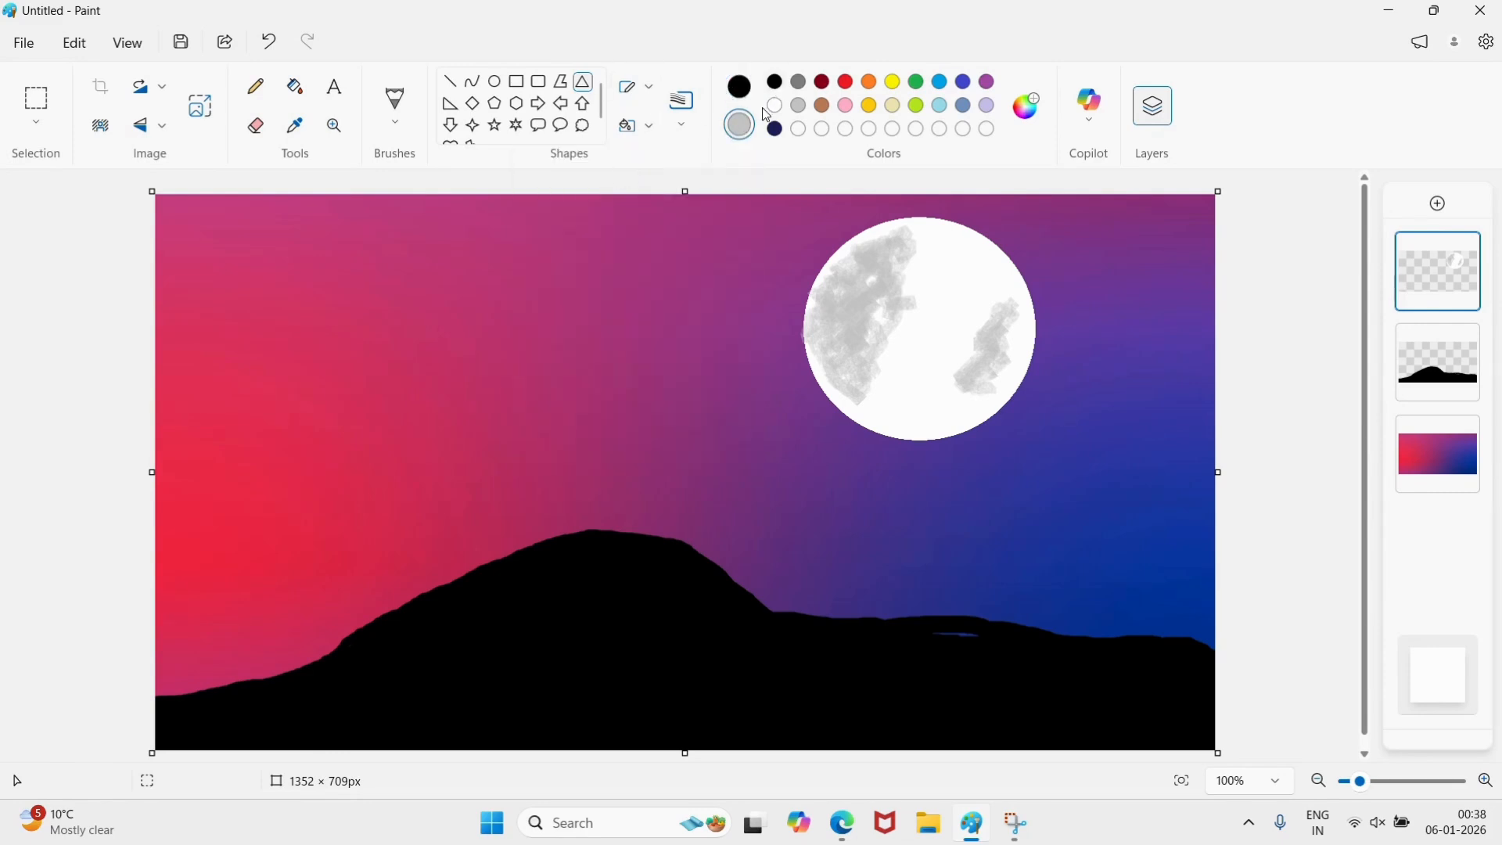
{"action": "left_click", "coordinate": [775, 104]}
{"action": "left_click", "coordinate": [740, 86]}
{"action": "left_click", "coordinate": [822, 81]}
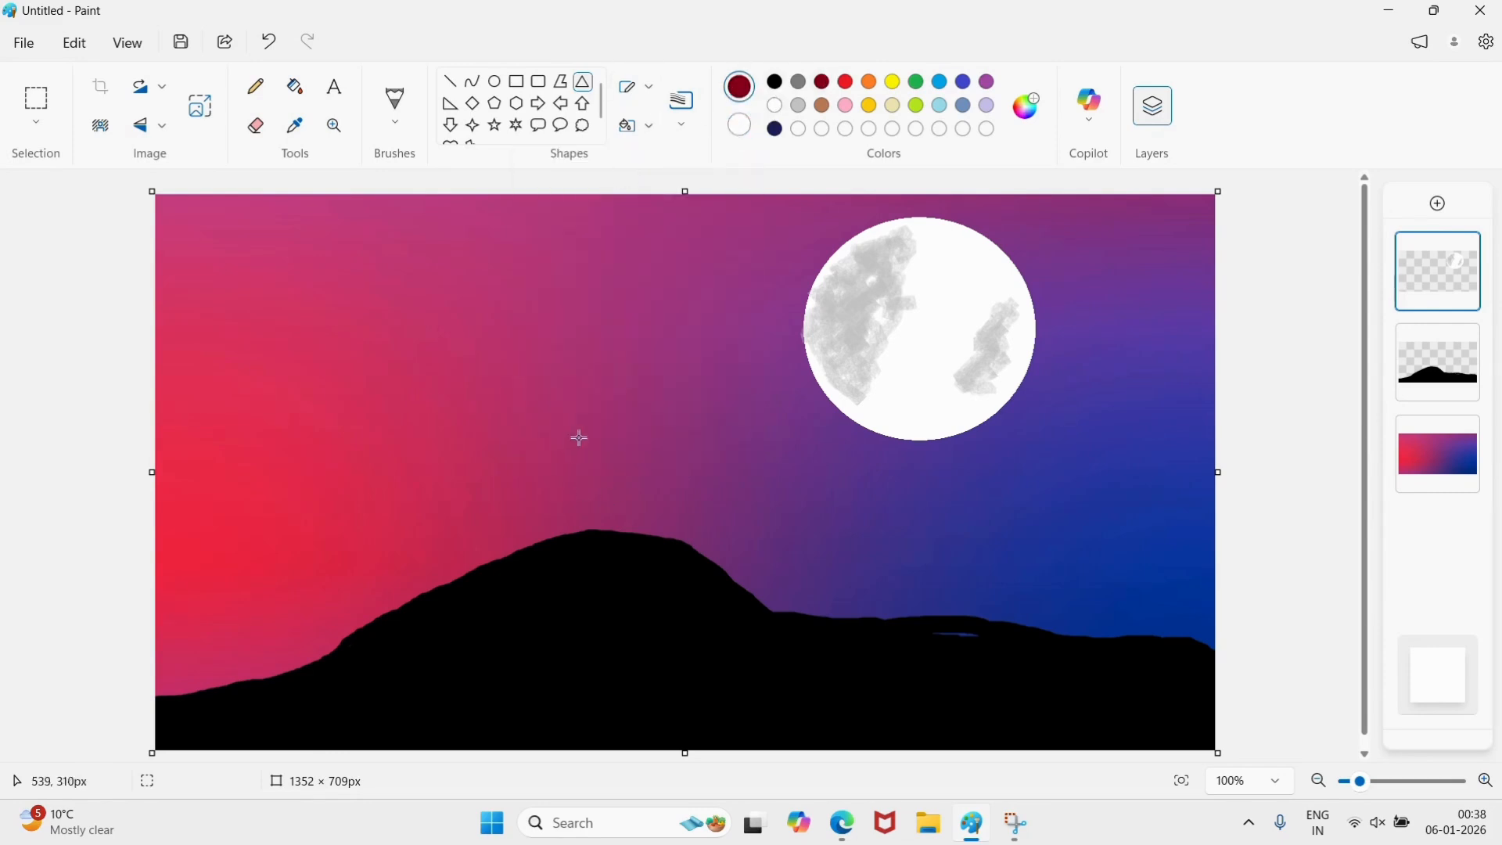
{"action": "left_click", "coordinate": [776, 83]}
{"action": "left_click_drag", "start_coordinate": [537, 429], "coordinate": [670, 542]}
{"action": "key", "text": "ctrl+z"}
Draw a black unfilled rectangle of about 174 × 125 px on the hilltop as the house body and shift it slightly upwards.
{"action": "left_click", "coordinate": [519, 88]}
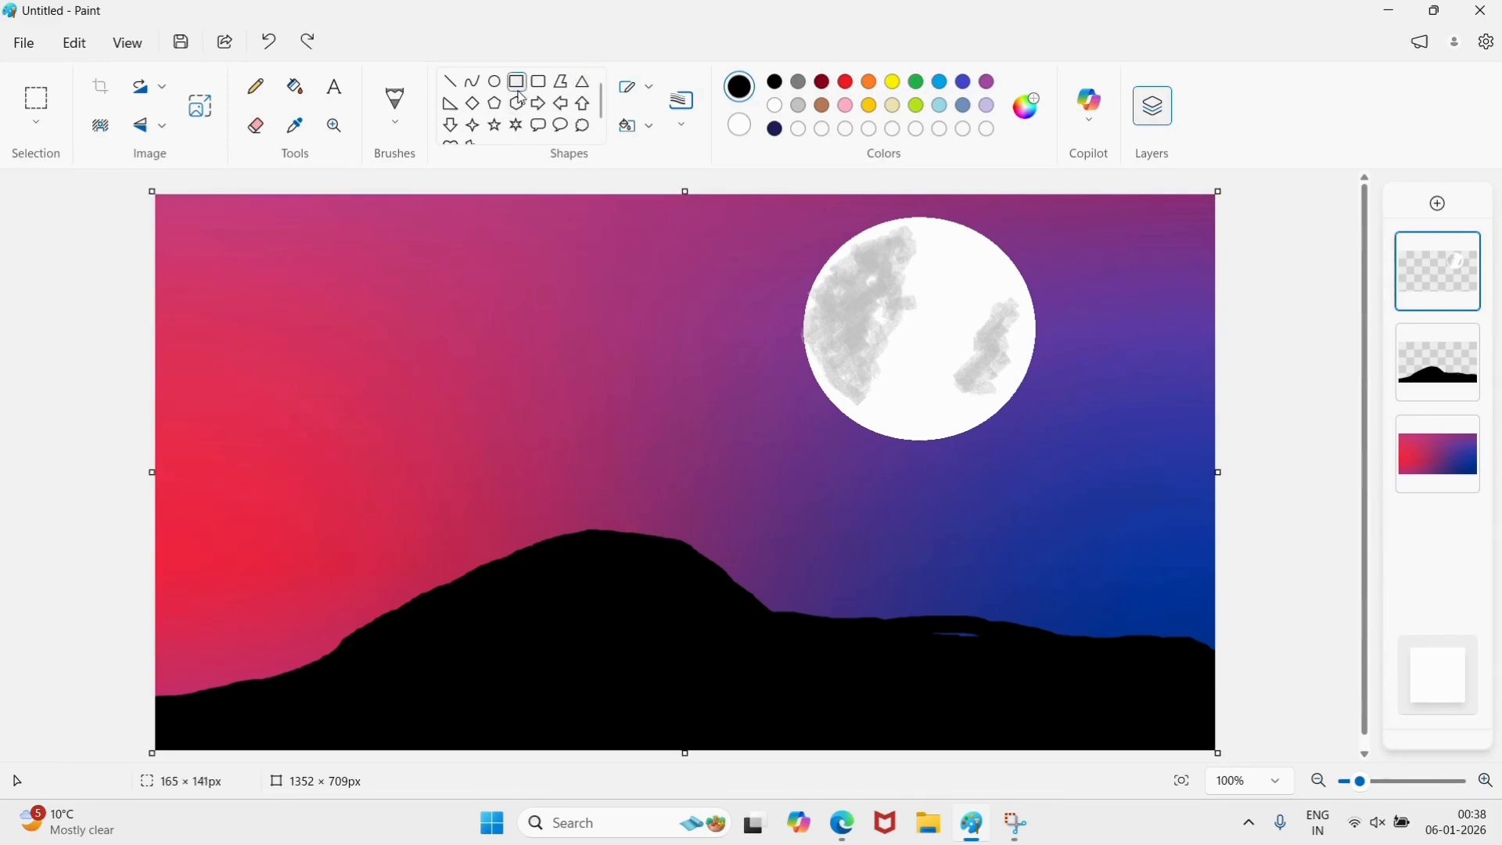
{"action": "left_click_drag", "start_coordinate": [534, 475], "coordinate": [670, 573]}
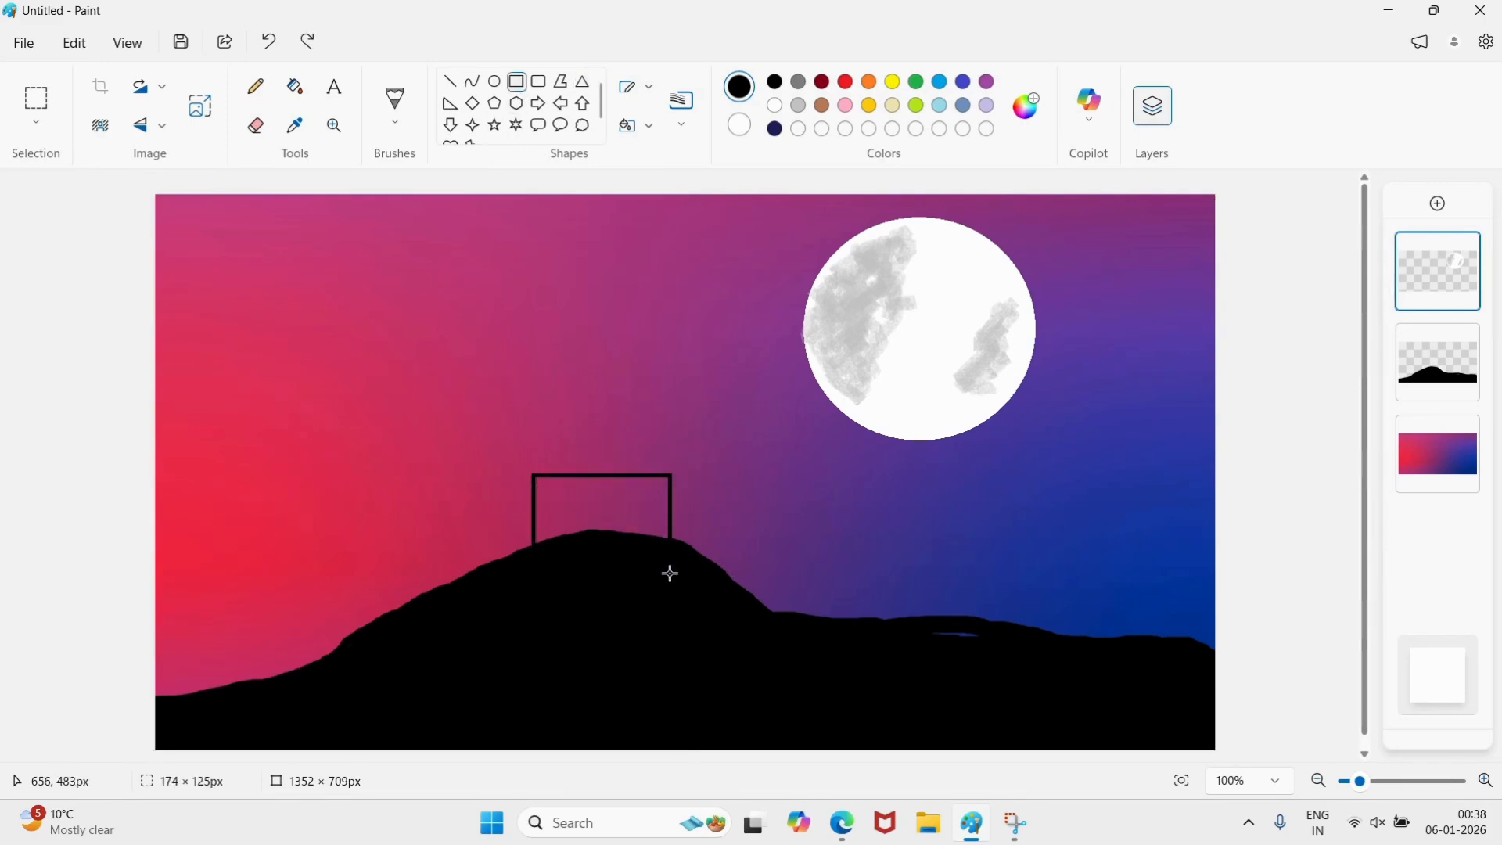
{"action": "mouse_move", "coordinate": [603, 519]}
{"action": "left_mouse_down"}
{"action": "mouse_move", "coordinate": [597, 431]}
{"action": "mouse_move", "coordinate": [499, 514]}
{"action": "mouse_move", "coordinate": [597, 479]}
{"action": "left_mouse_up"}
{"action": "left_click", "coordinate": [745, 467]}
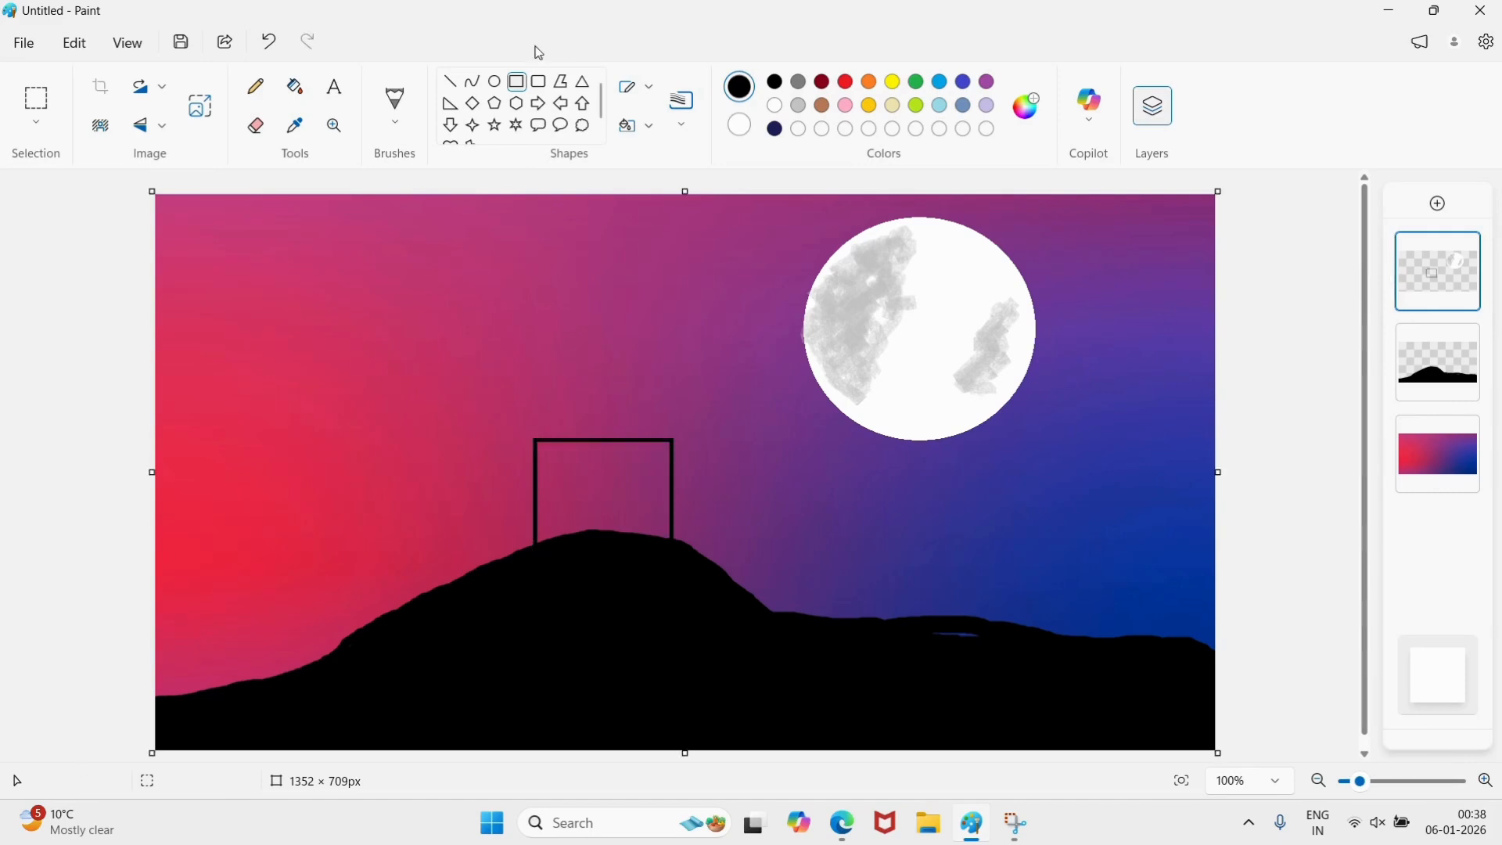
Draw a black outlined triangle resting on the house body as an overhanging roof.
{"action": "left_click", "coordinate": [583, 81]}
{"action": "left_click_drag", "start_coordinate": [507, 354], "coordinate": [699, 437]}
{"action": "left_click", "coordinate": [697, 329]}
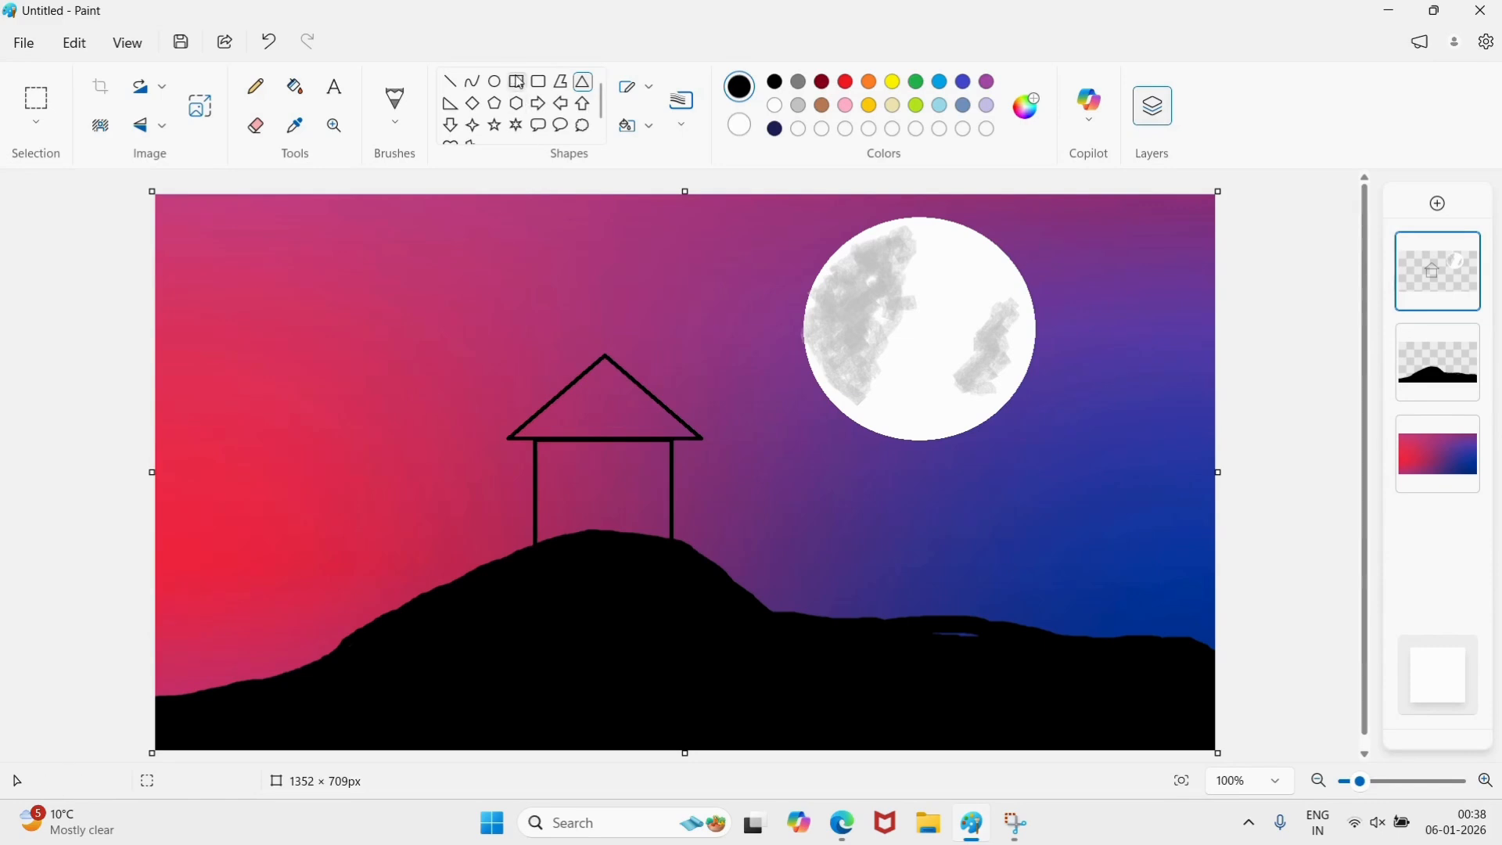
Draw two small square windows on the house wall and fill the roof and wall with black.
{"action": "left_click", "coordinate": [516, 81]}
{"action": "mouse_move", "coordinate": [552, 476]}
{"action": "left_mouse_down"}
{"action": "mouse_move", "coordinate": [583, 506]}
{"action": "mouse_move", "coordinate": [636, 492]}
{"action": "mouse_move", "coordinate": [648, 504]}
{"action": "left_mouse_up"}
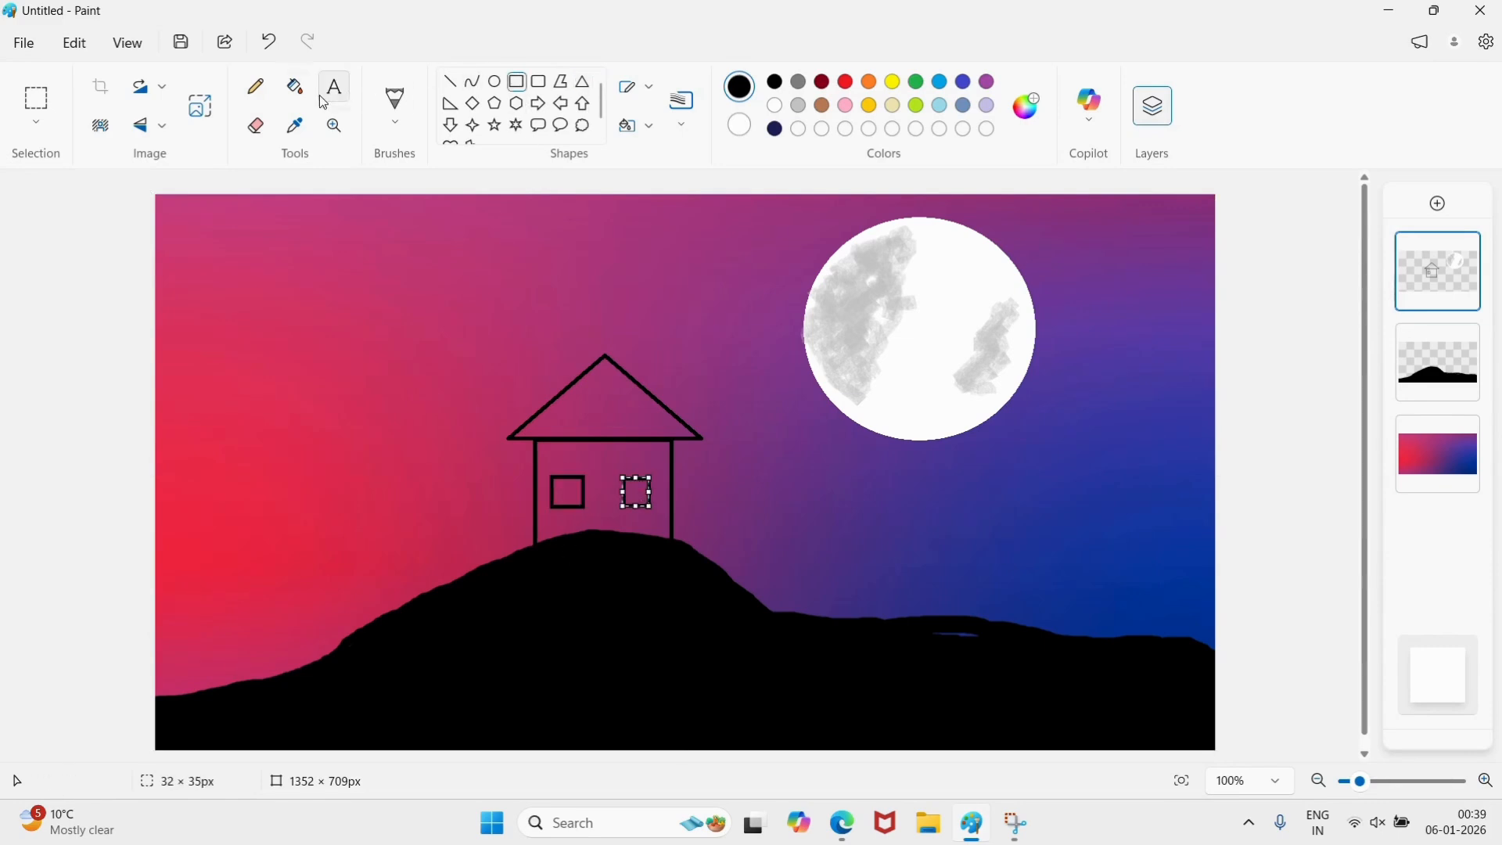
{"action": "left_click", "coordinate": [295, 86]}
{"action": "left_click", "coordinate": [636, 396]}
{"action": "left_click", "coordinate": [622, 450]}
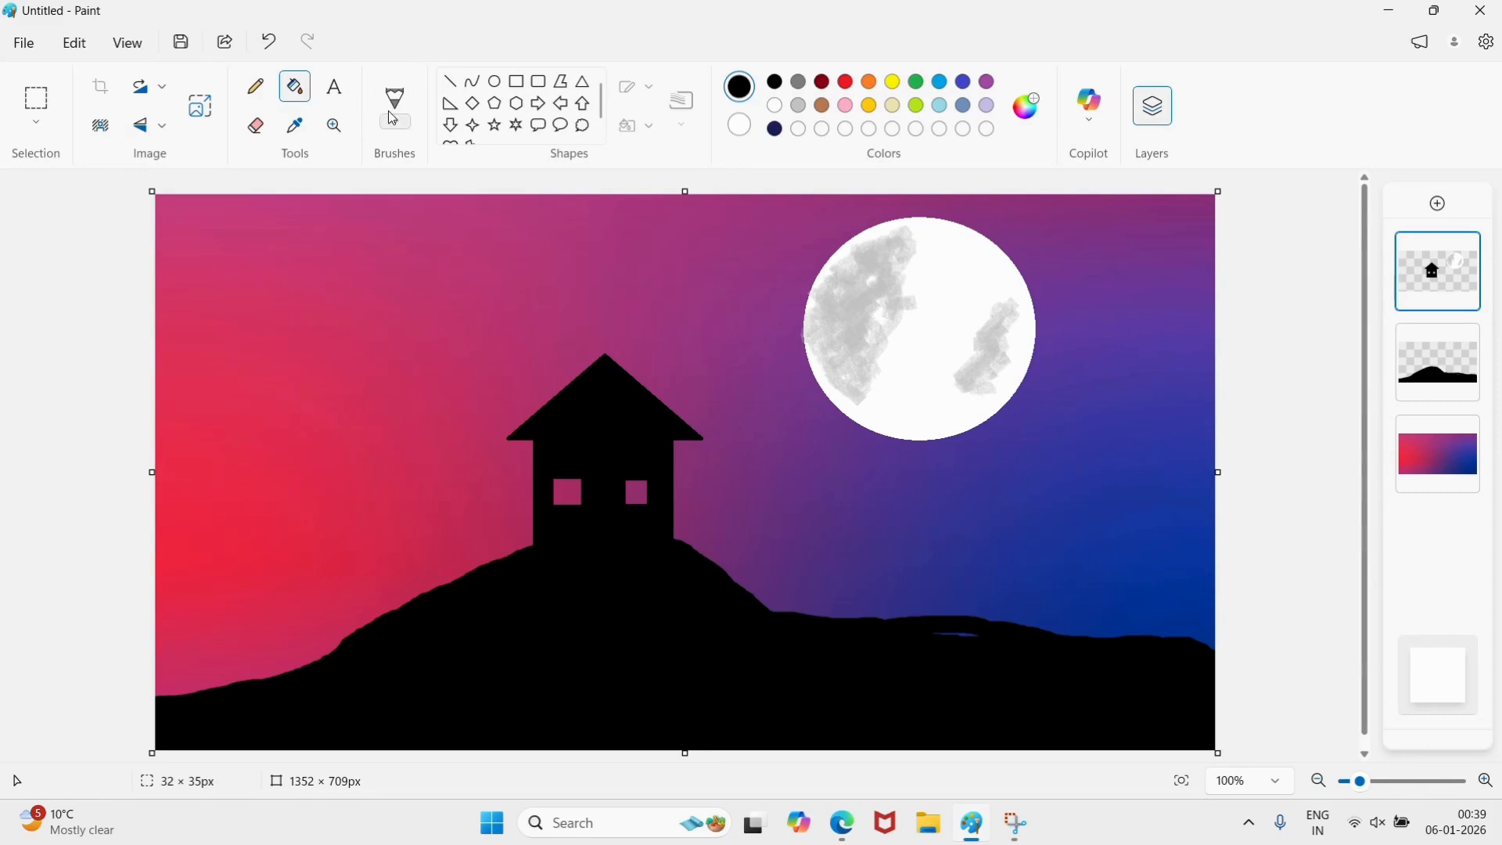
Fill both square windows with yellow and try to draw a vertical divider line across the left one.
{"action": "left_click", "coordinate": [896, 82]}
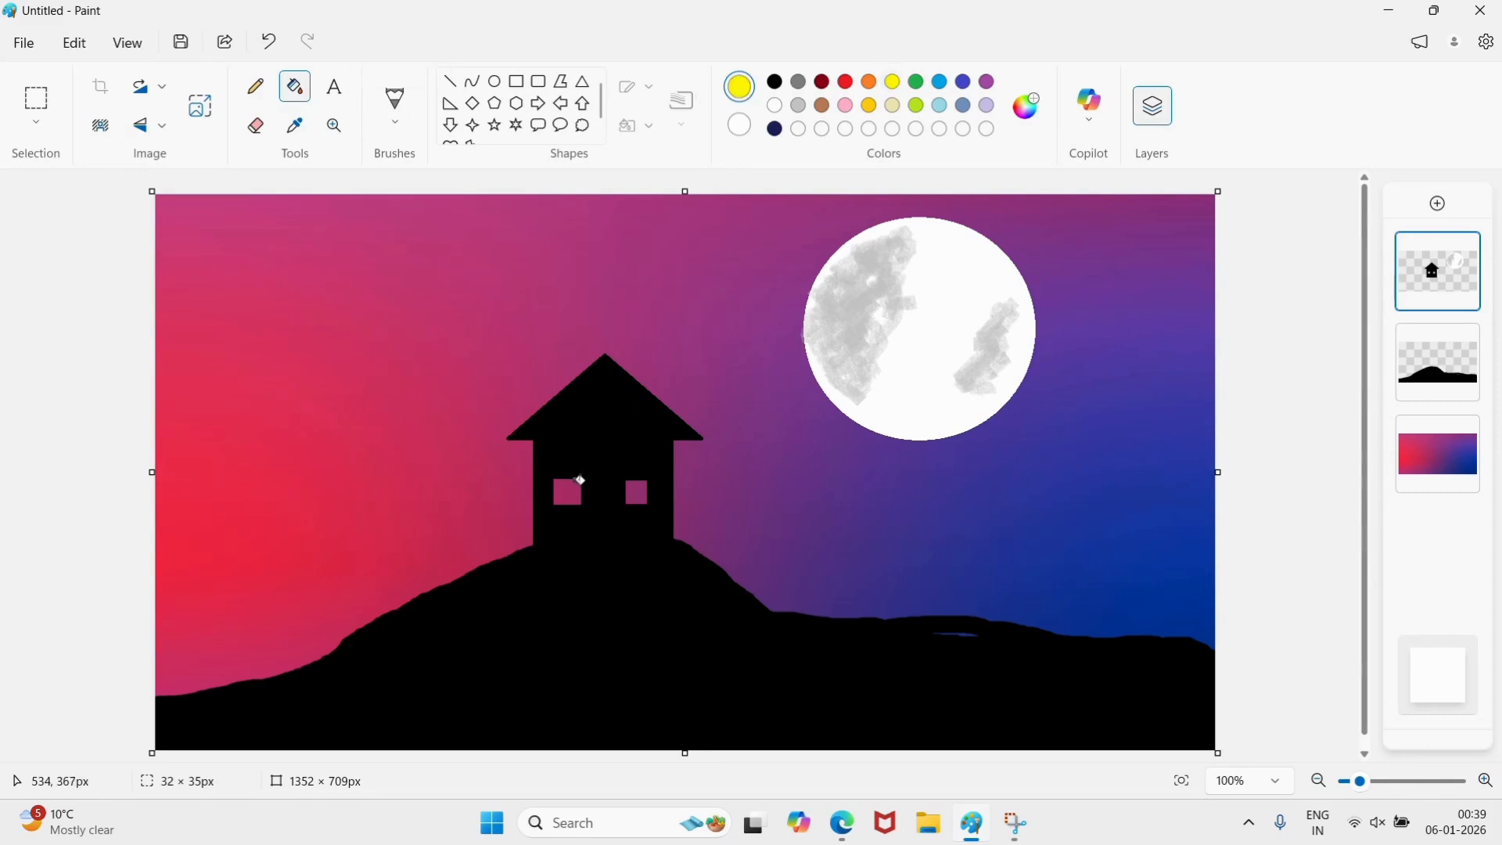
{"action": "left_click", "coordinate": [577, 491]}
{"action": "left_click", "coordinate": [637, 492]}
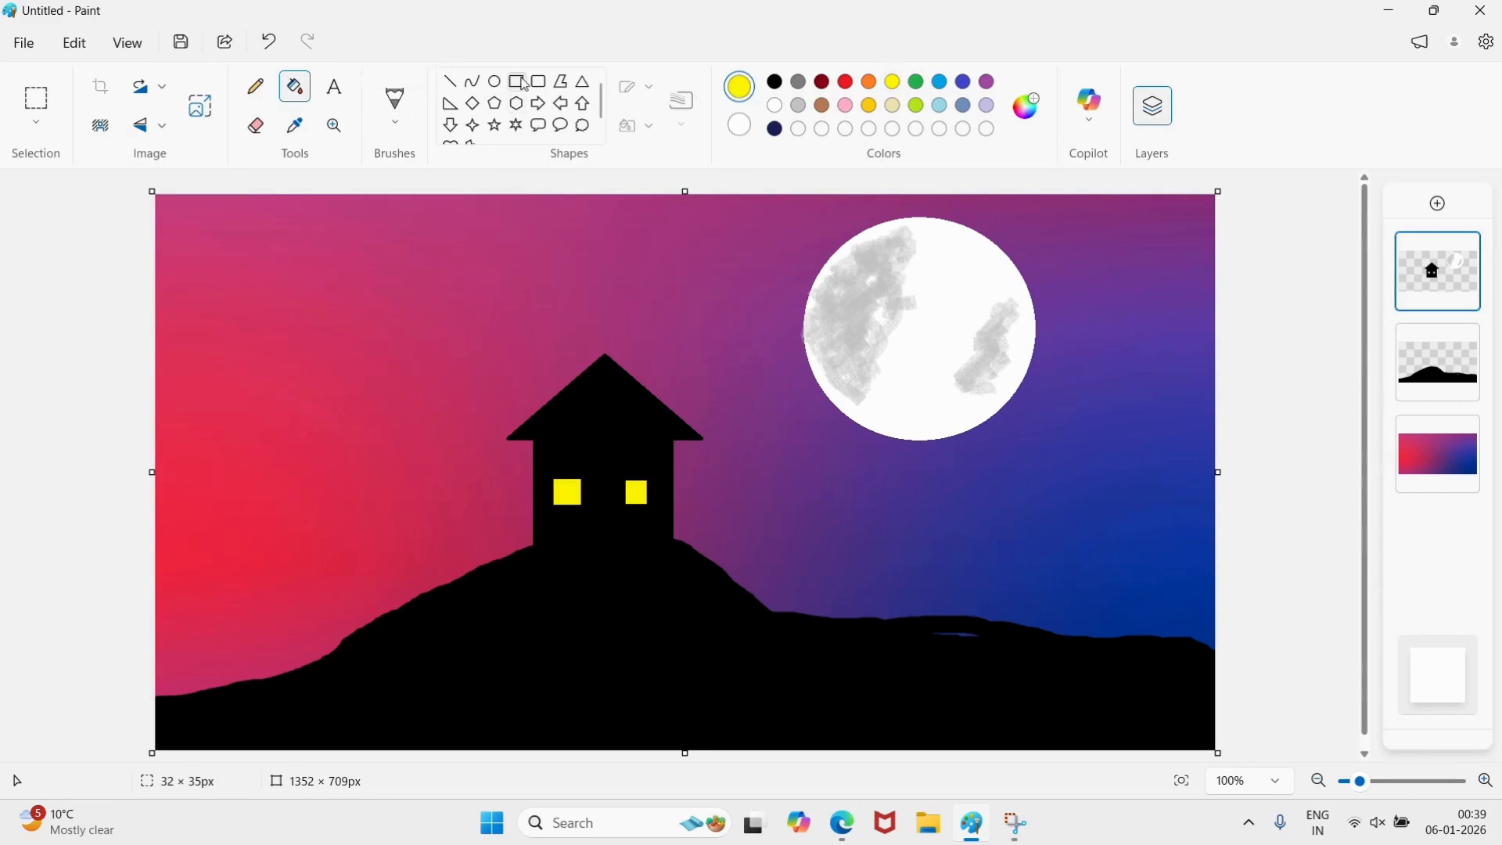
{"action": "left_click", "coordinate": [451, 82]}
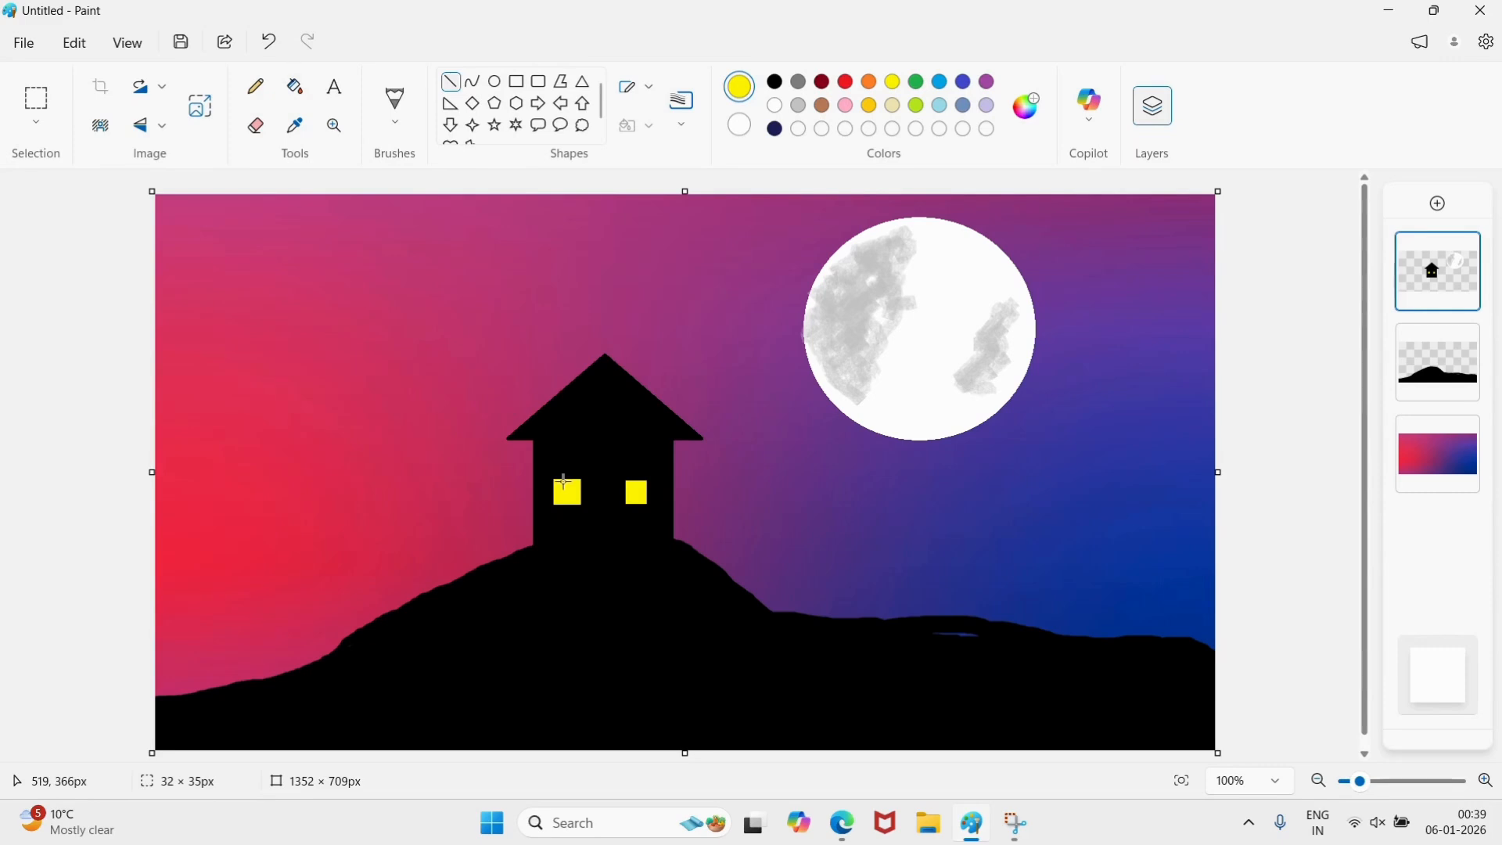
{"action": "left_click_drag", "start_coordinate": [568, 478], "coordinate": [570, 510]}
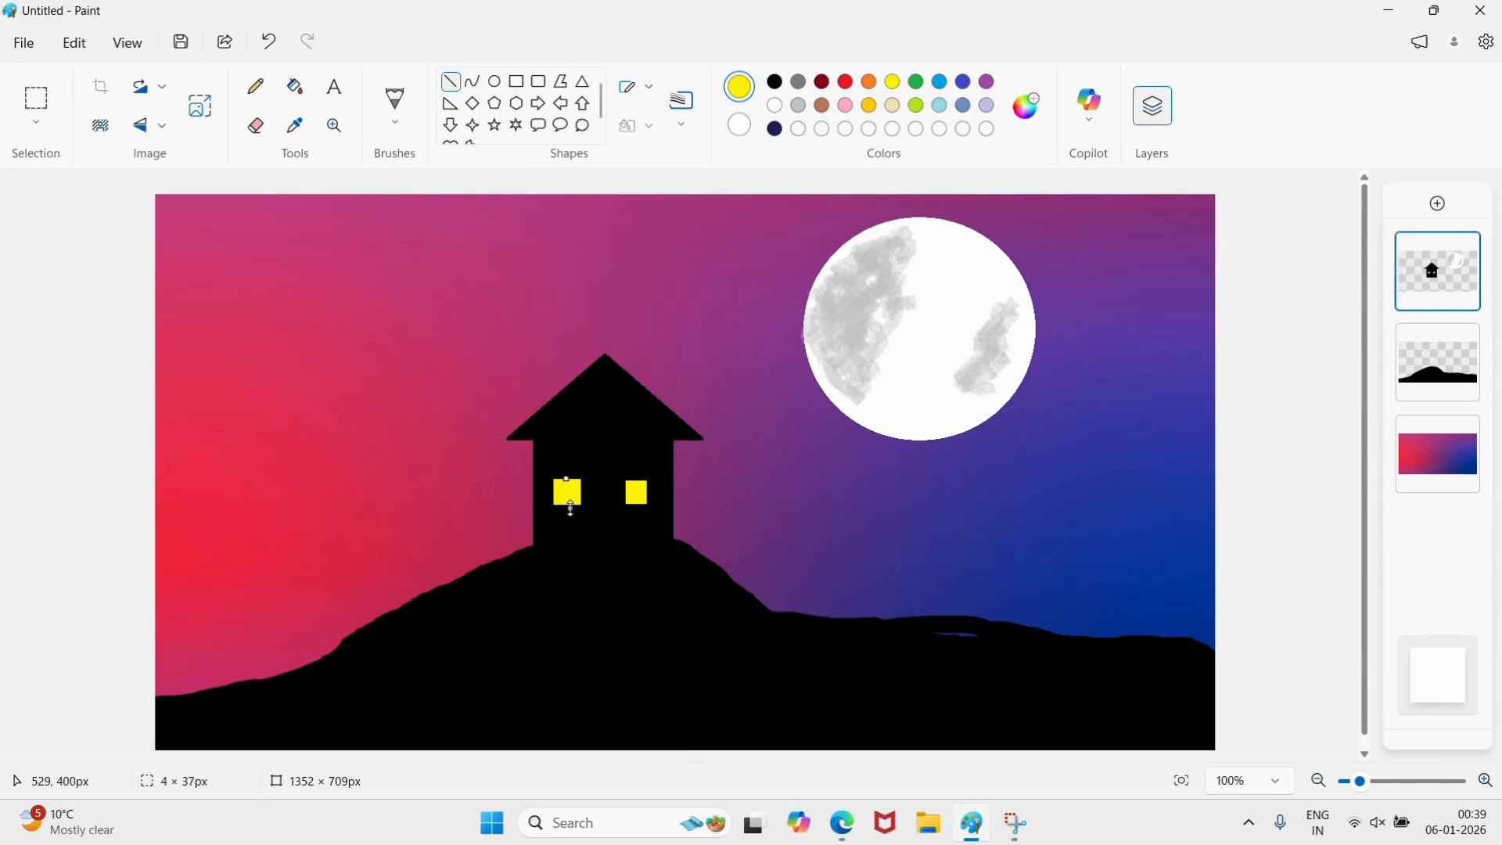
{"action": "left_click", "coordinate": [775, 82]}
{"action": "left_click_drag", "start_coordinate": [571, 510], "coordinate": [568, 511]}
Undo the divider line, the yellow and black fills, and both square window outlines.
{"action": "key", "text": "ctrl+z"}
{"action": "key", "text": "ctrl+z"}
{"action": "key", "text": "ctrl+z"}
{"action": "key", "text": "ctrl+z"}
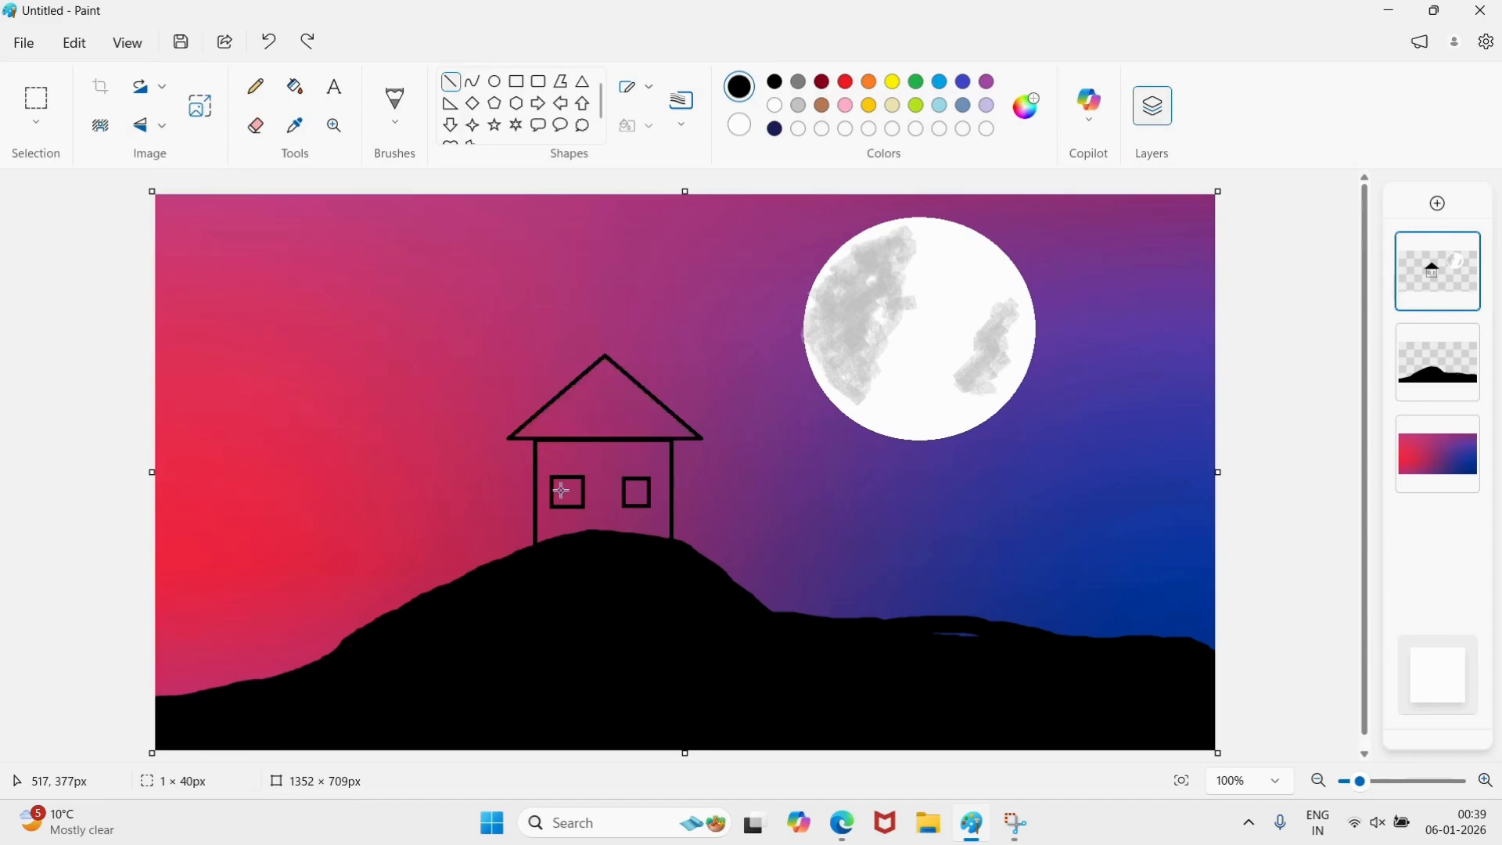
{"action": "key", "text": "ctrl+z"}
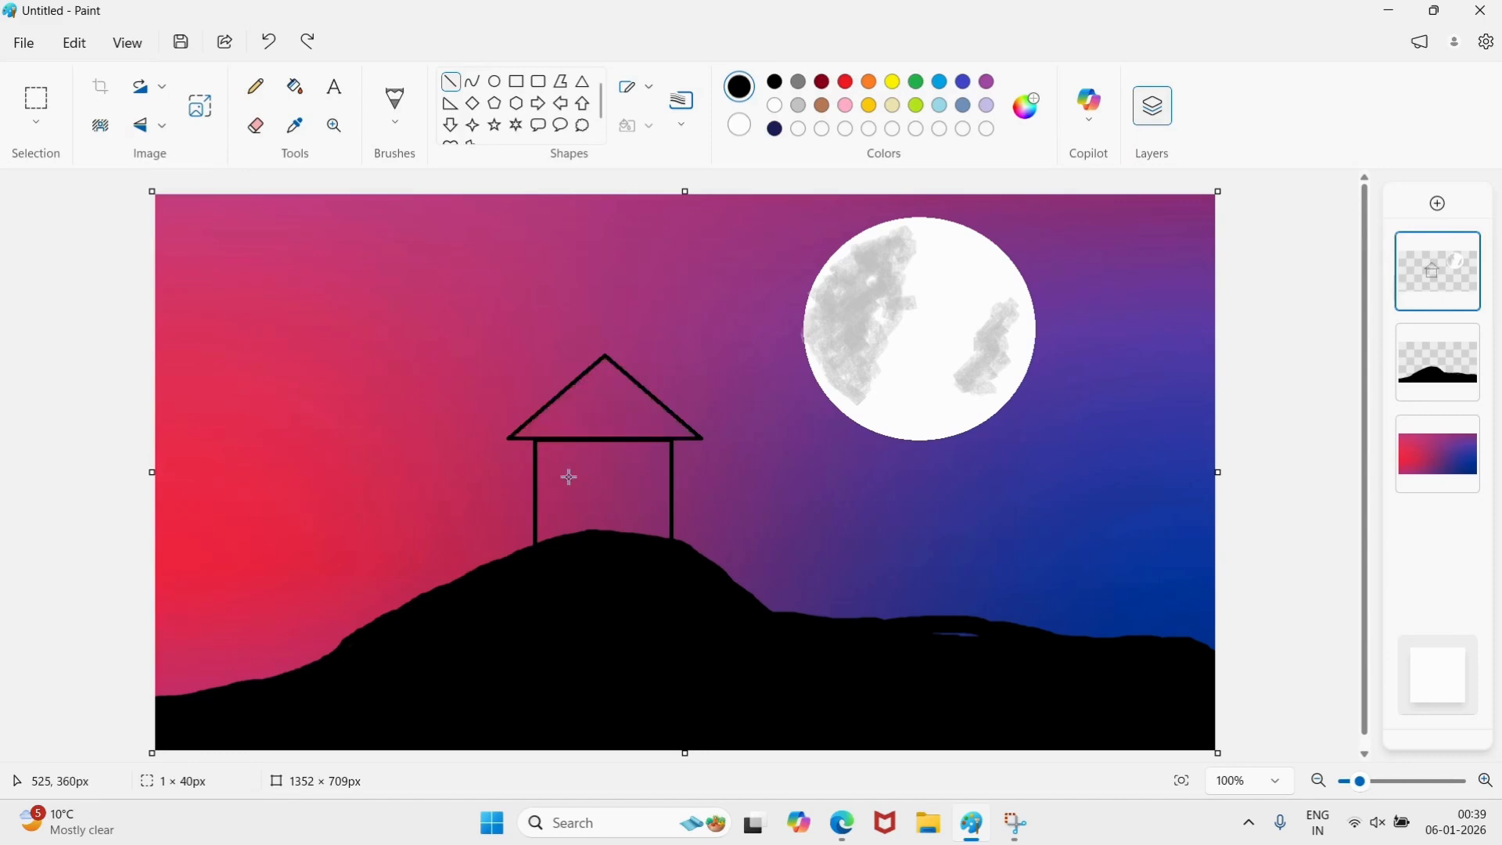
Draw one wide rectangular window of about 100 × 53 px on the house wall with a yellow outline and yellow fill.
{"action": "left_click_drag", "start_coordinate": [560, 479], "coordinate": [636, 509]}
{"action": "key", "text": "ctrl+z"}
{"action": "left_click", "coordinate": [516, 82]}
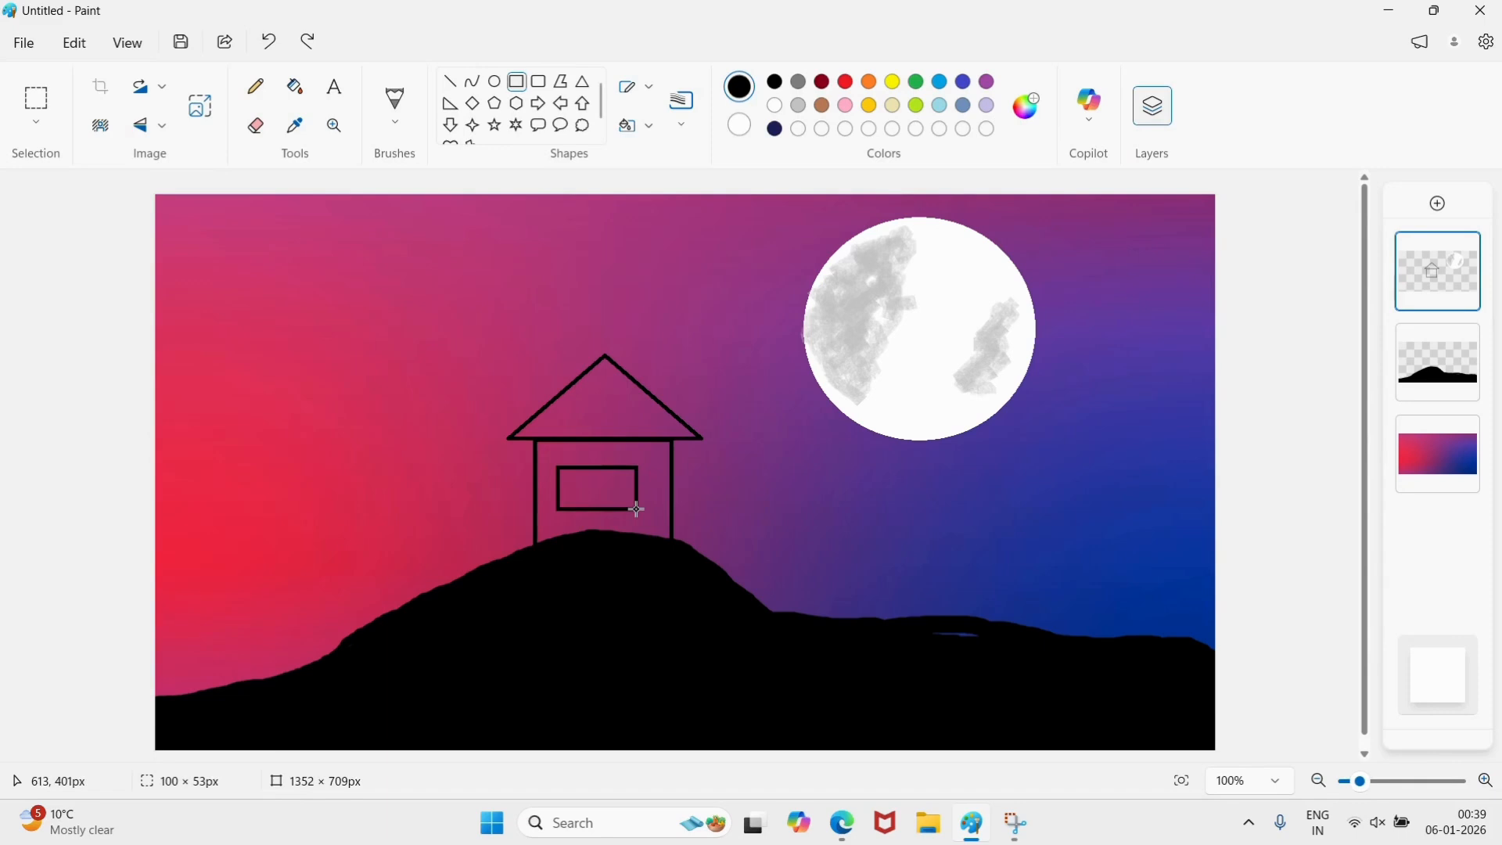
{"action": "left_click", "coordinate": [893, 81]}
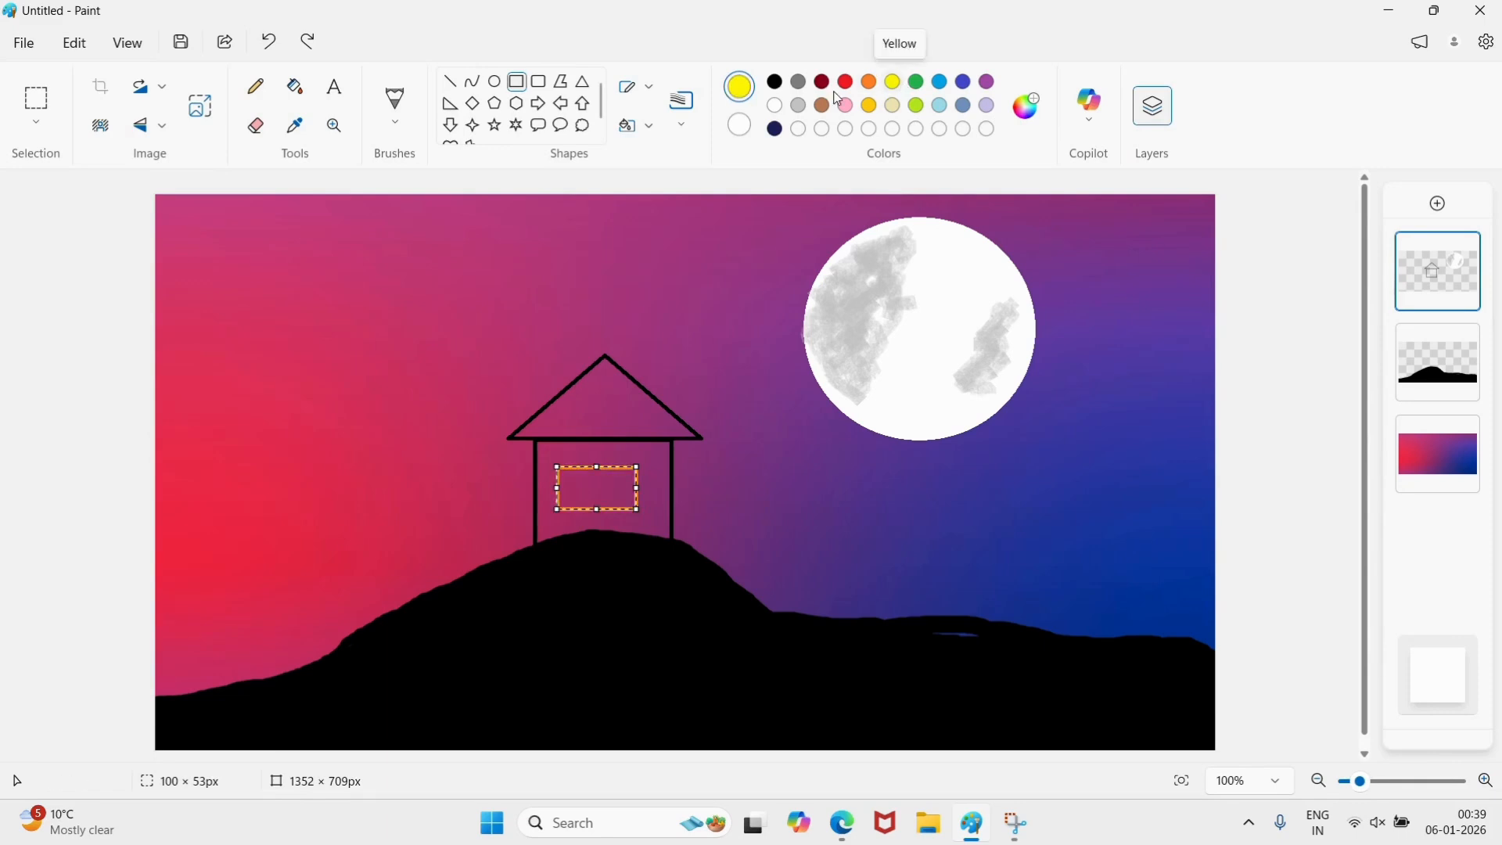
{"action": "left_click", "coordinate": [295, 86]}
{"action": "left_click", "coordinate": [601, 487]}
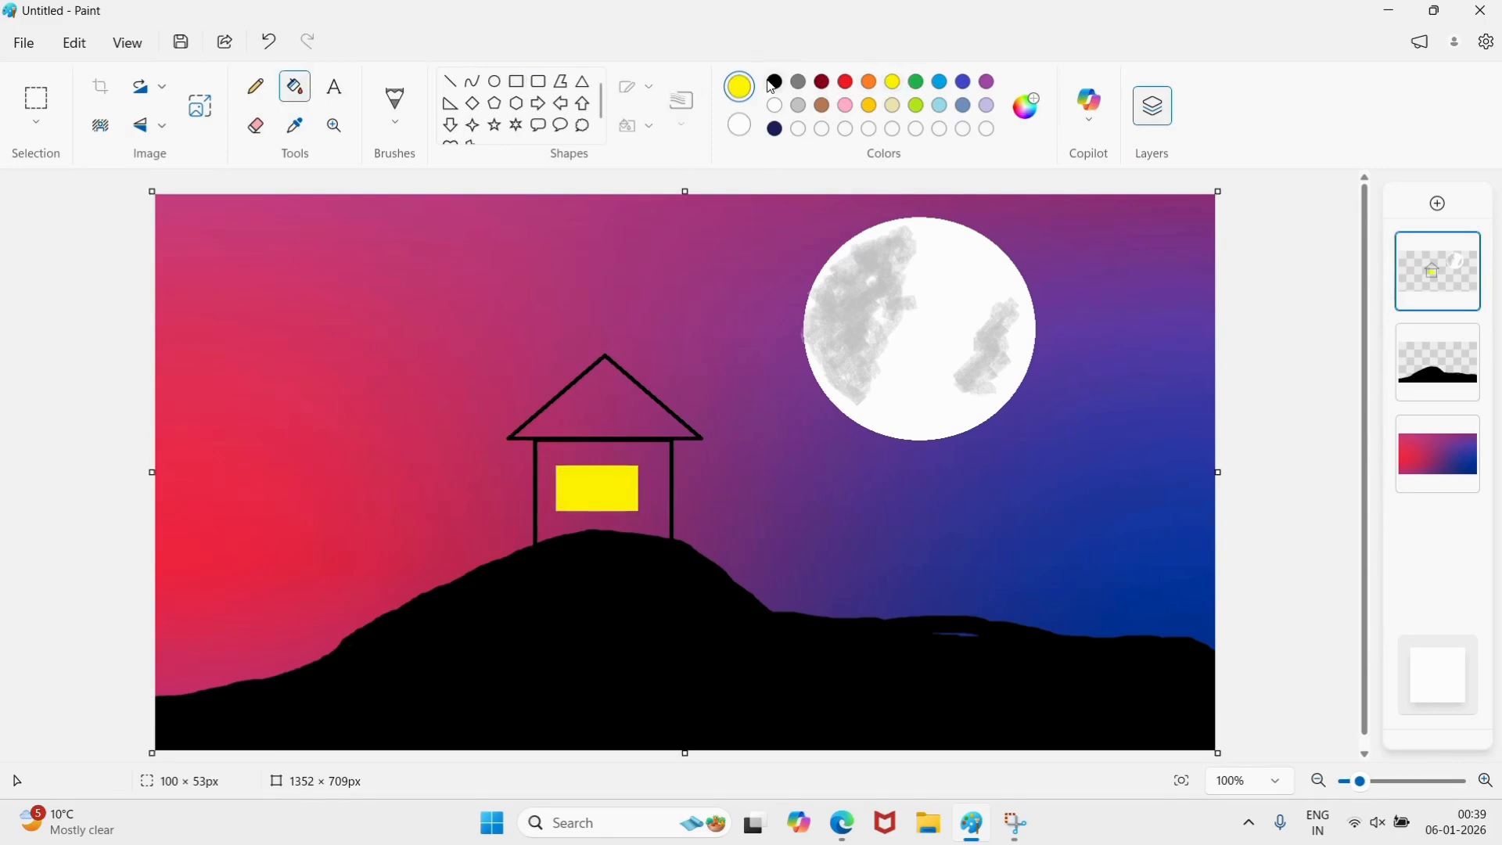
Fill the roof and the wall around the yellow window with black.
{"action": "left_click", "coordinate": [775, 81]}
{"action": "left_click", "coordinate": [593, 412]}
{"action": "left_click", "coordinate": [657, 453]}
Divide the yellow window into four panes with one vertical and one horizontal black line.
{"action": "left_click", "coordinate": [451, 81]}
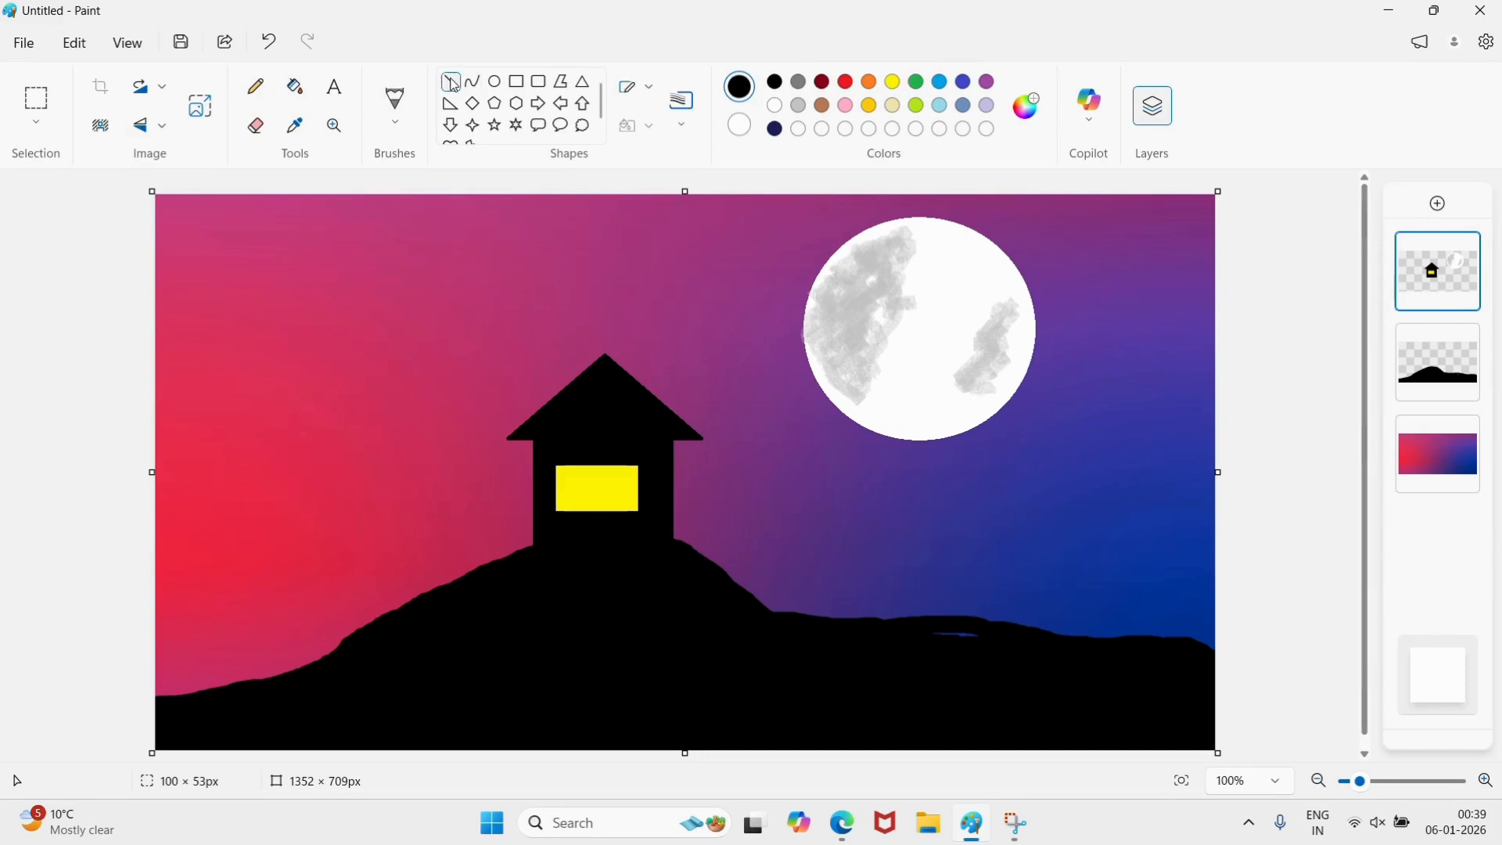
{"action": "mouse_move", "coordinate": [600, 469]}
{"action": "left_mouse_down"}
{"action": "mouse_move", "coordinate": [598, 517]}
{"action": "mouse_move", "coordinate": [641, 493]}
{"action": "left_mouse_up"}
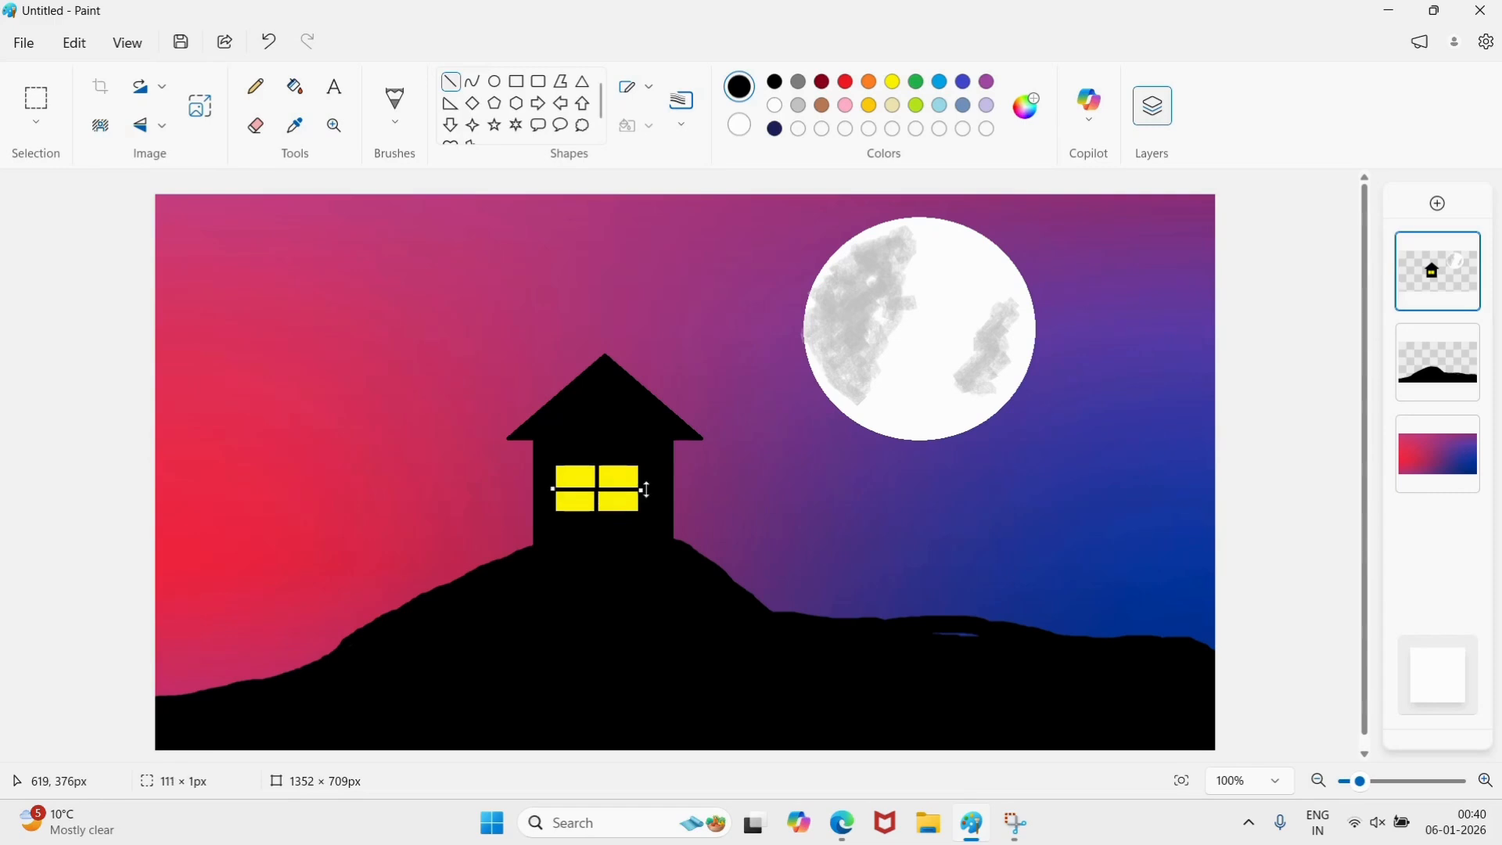
{"action": "left_click", "coordinate": [690, 474]}
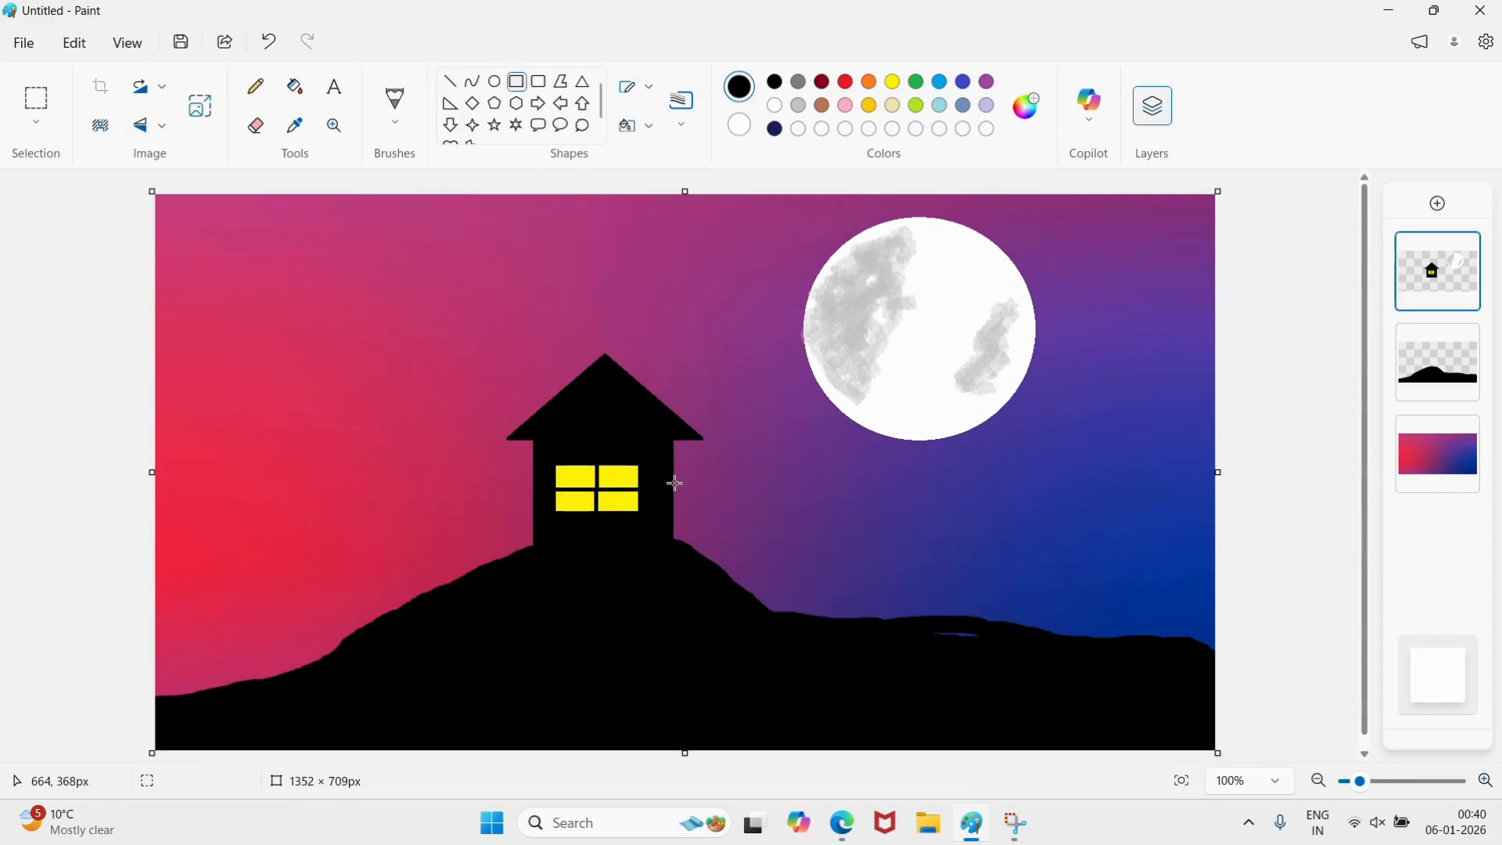
Outline a lean-to extension on the house's right side with a rectangle of about 96 × 117 px and sloping overhanging roof lines.
{"action": "left_click_drag", "start_coordinate": [674, 501], "coordinate": [751, 599]}
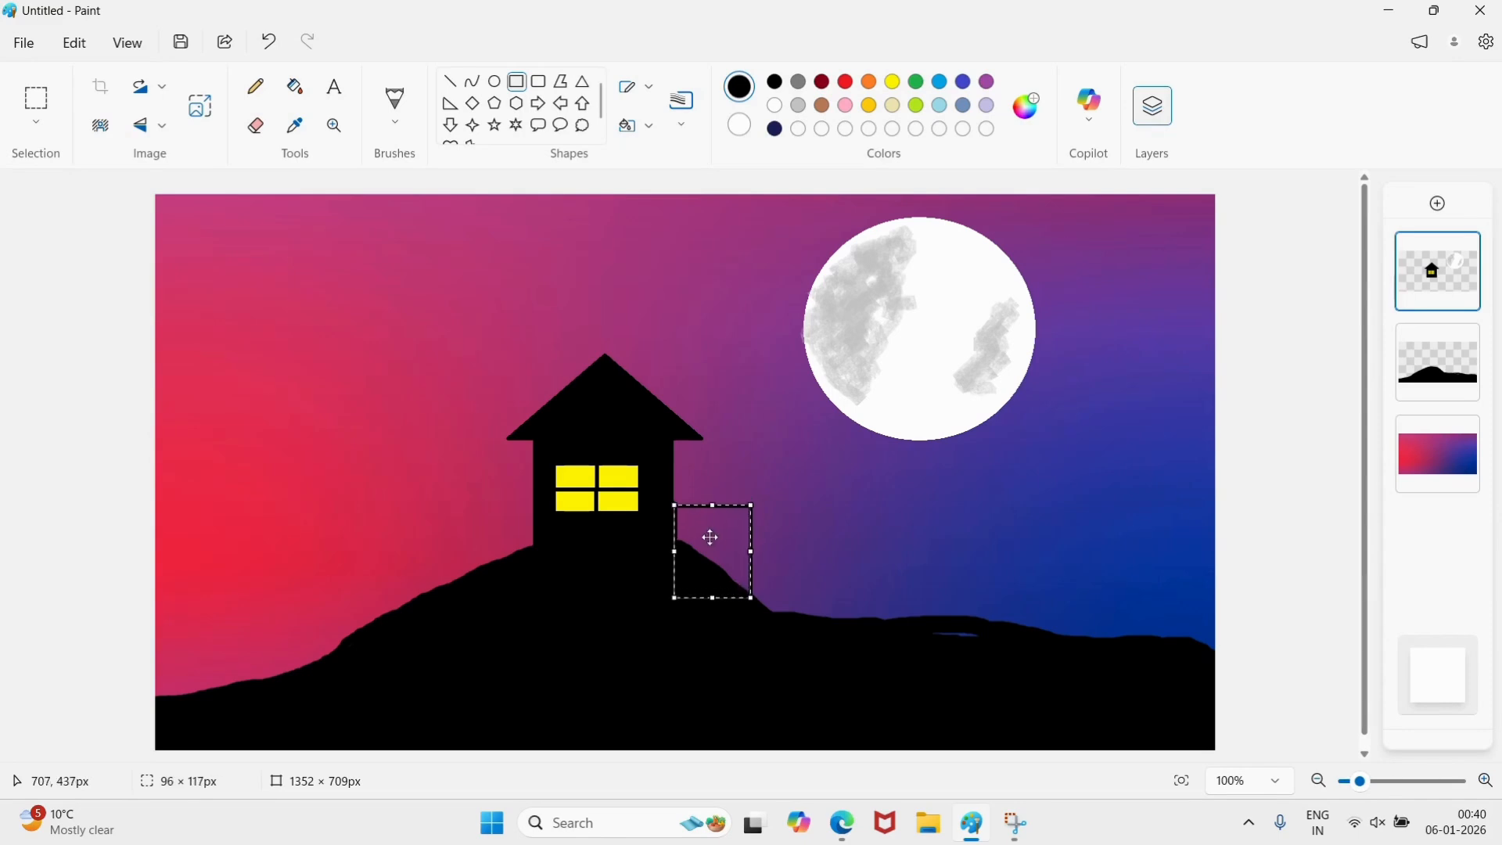
{"action": "left_click", "coordinate": [838, 556]}
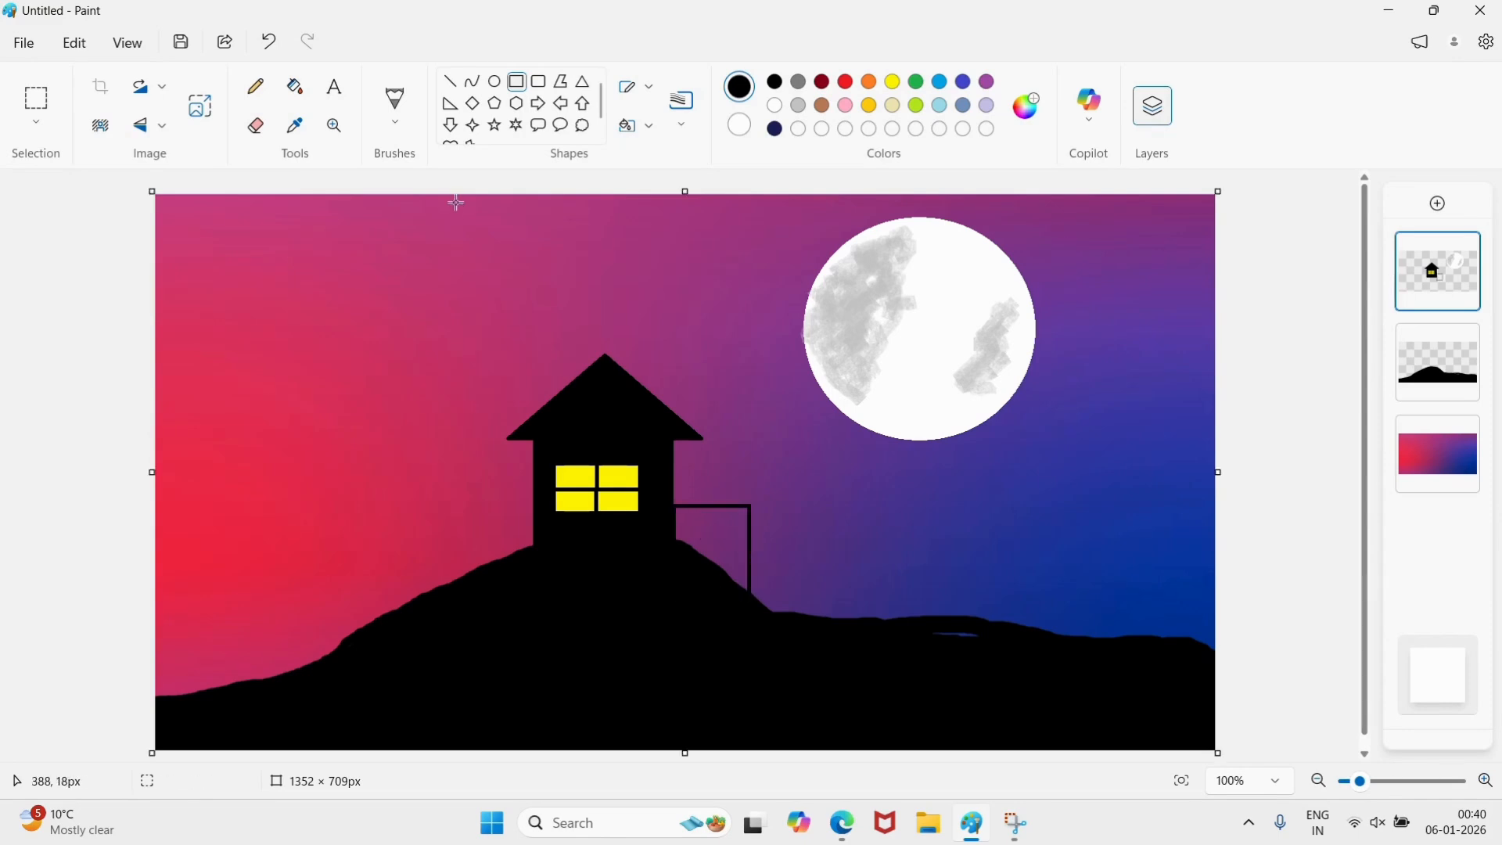
{"action": "left_click", "coordinate": [451, 81]}
{"action": "left_click_drag", "start_coordinate": [674, 459], "coordinate": [769, 517]}
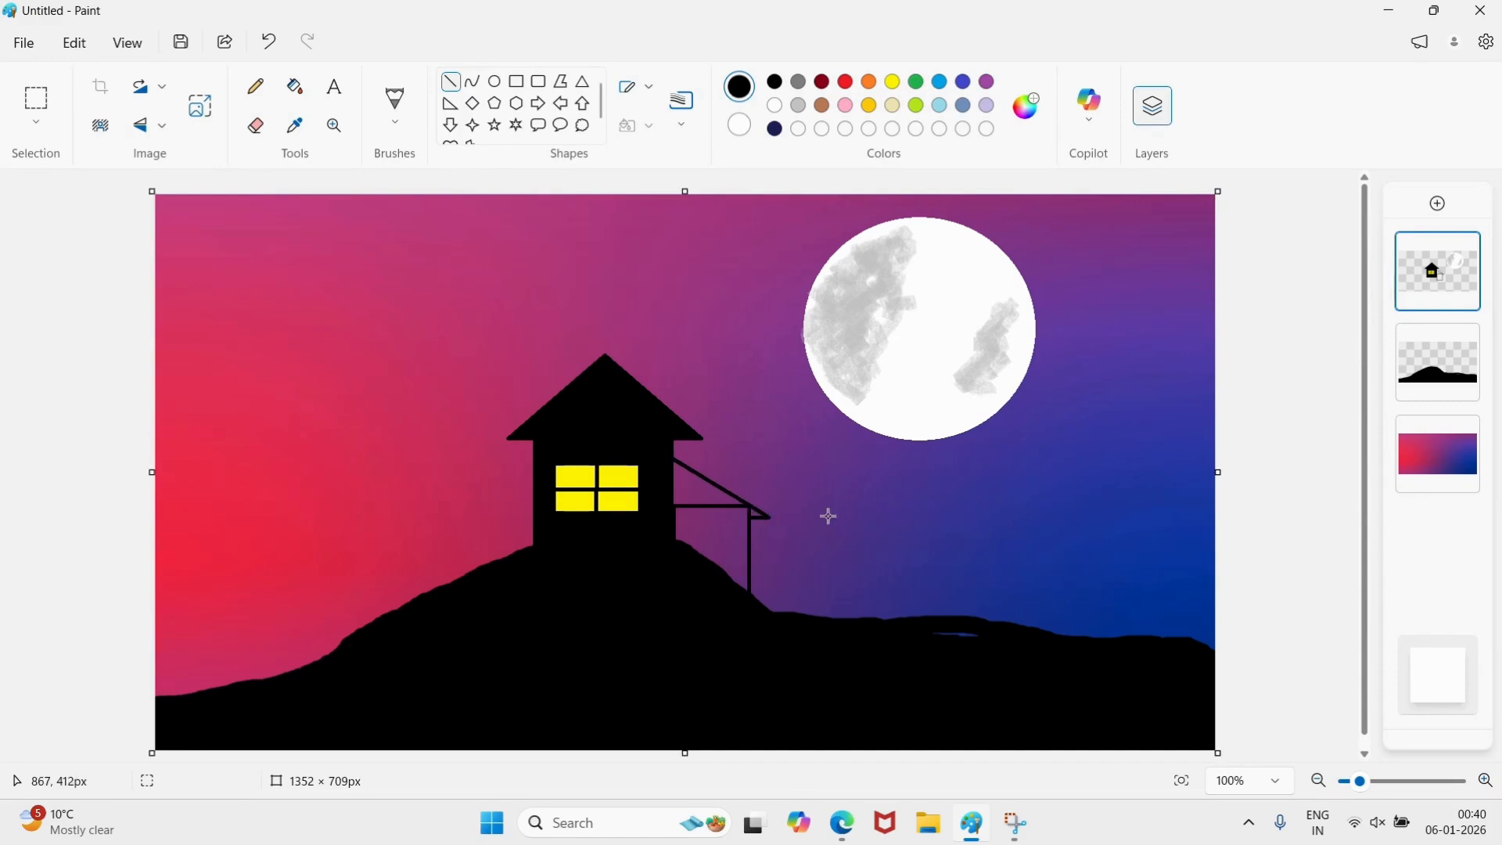
Draw a small window of about 60 × 31 px inside the extension and fill it with yellow.
{"action": "left_click", "coordinate": [517, 81]}
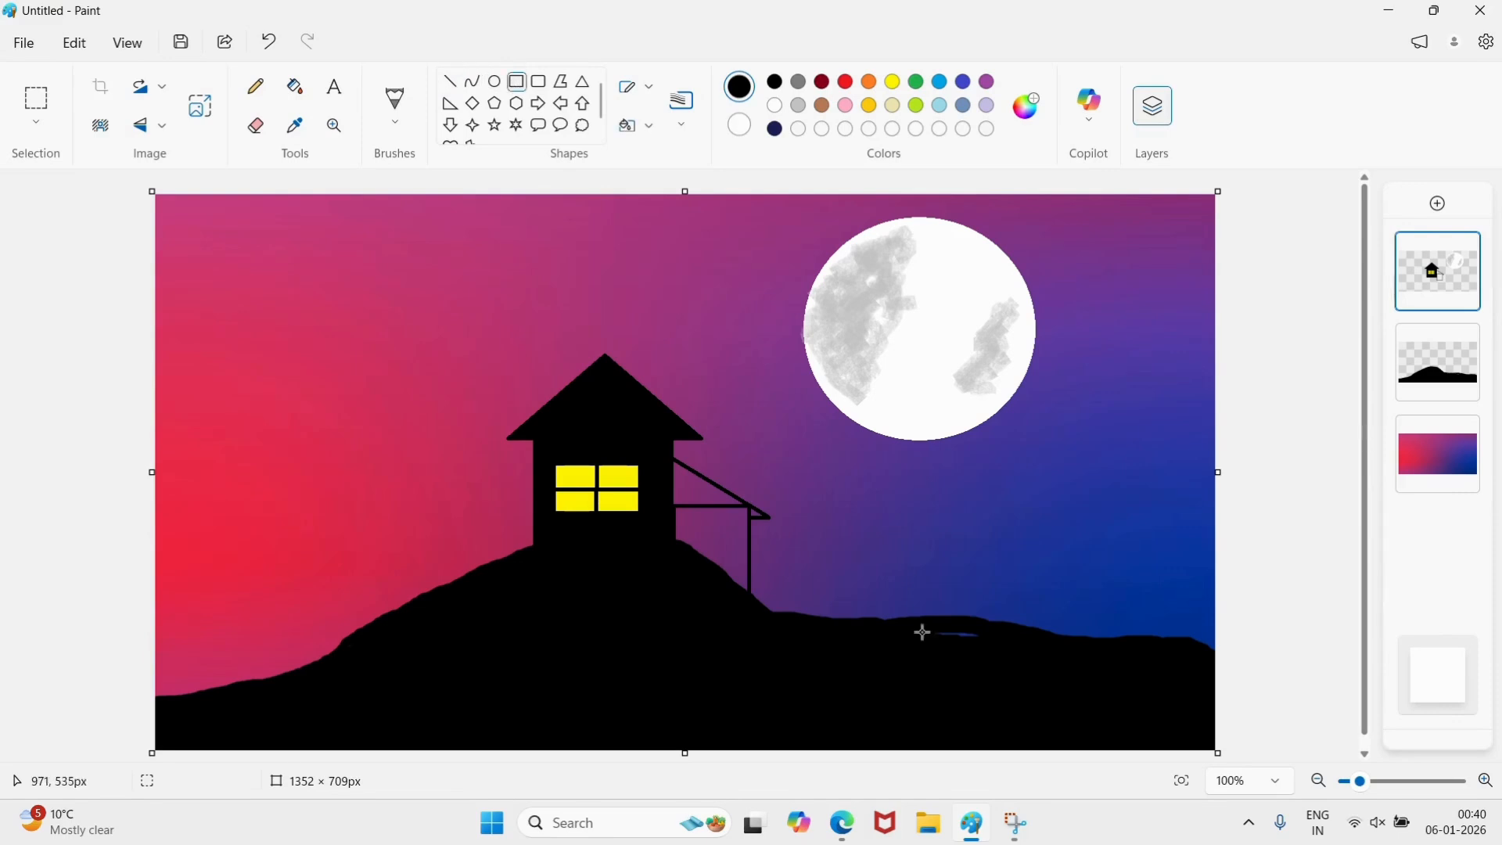
{"action": "left_click_drag", "start_coordinate": [681, 526], "coordinate": [728, 550]}
{"action": "left_click", "coordinate": [295, 86]}
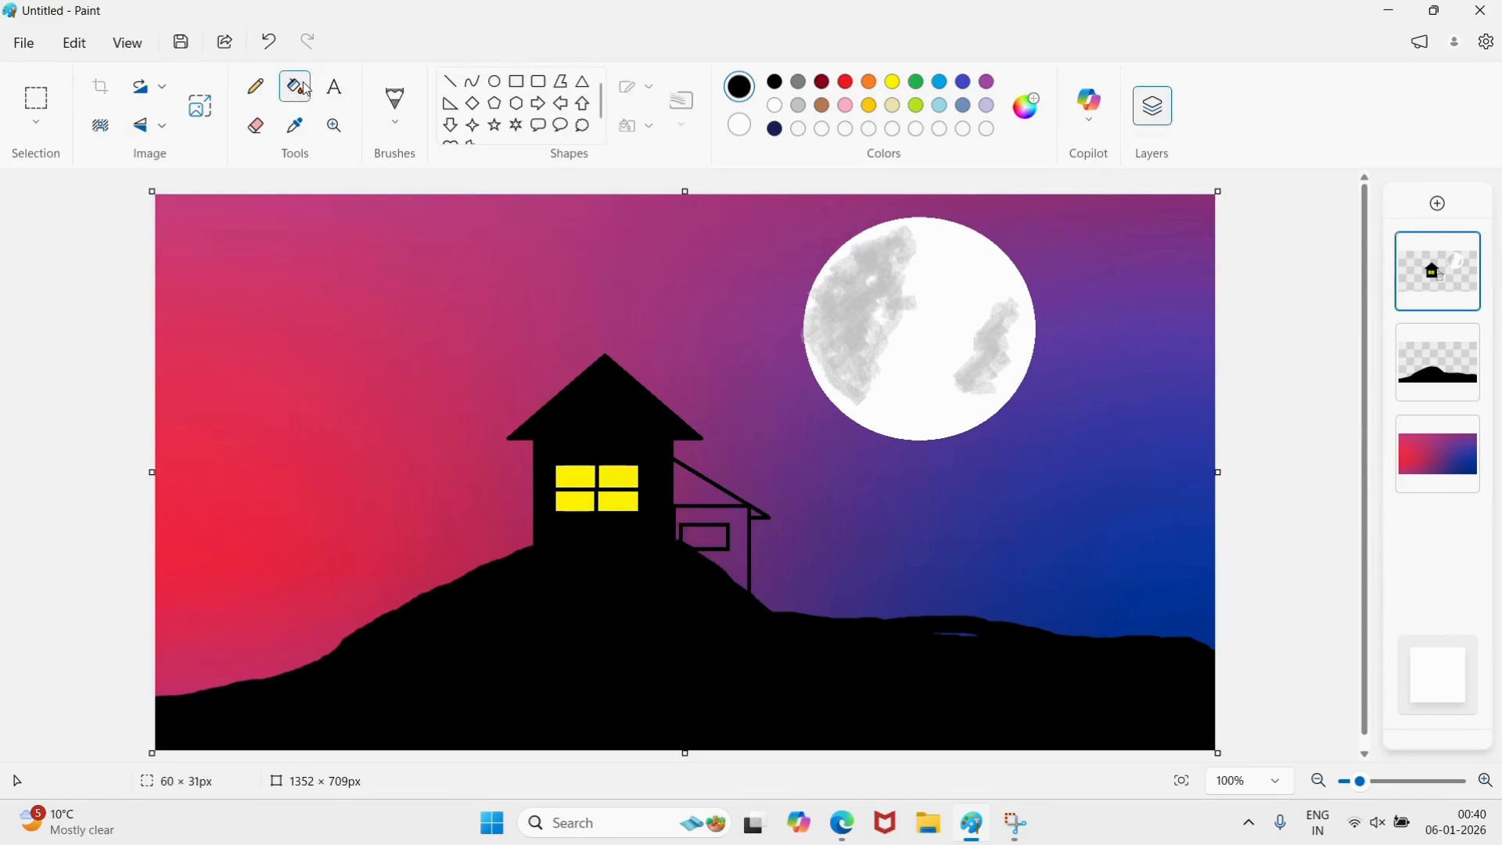
{"action": "left_click", "coordinate": [893, 83]}
{"action": "left_click", "coordinate": [704, 537]}
Fill the extension with black and divide its small yellow window into four panes with crossing black lines.
{"action": "left_click", "coordinate": [775, 82]}
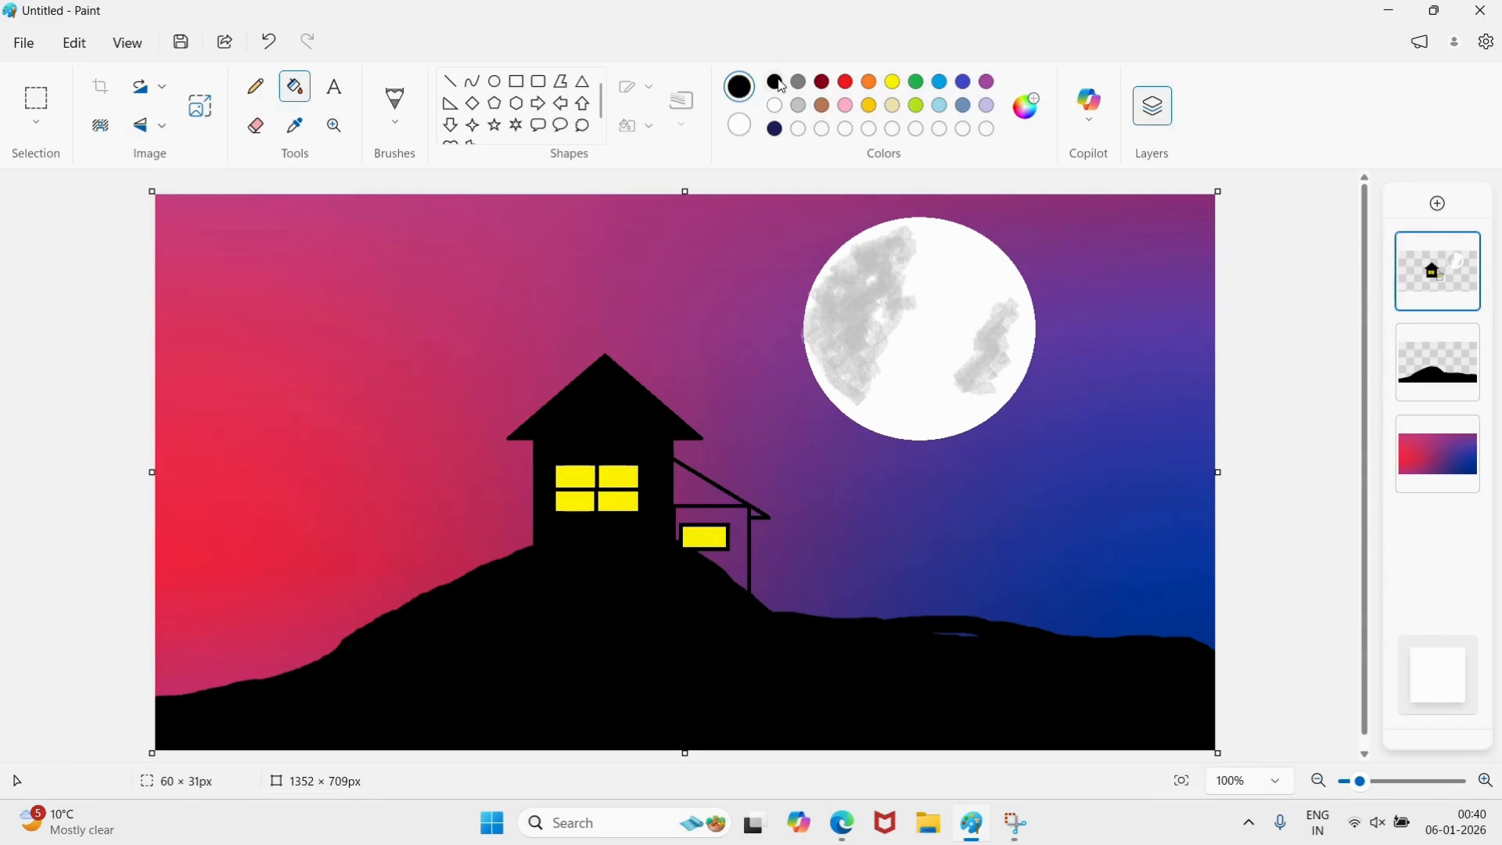
{"action": "left_click", "coordinate": [743, 526]}
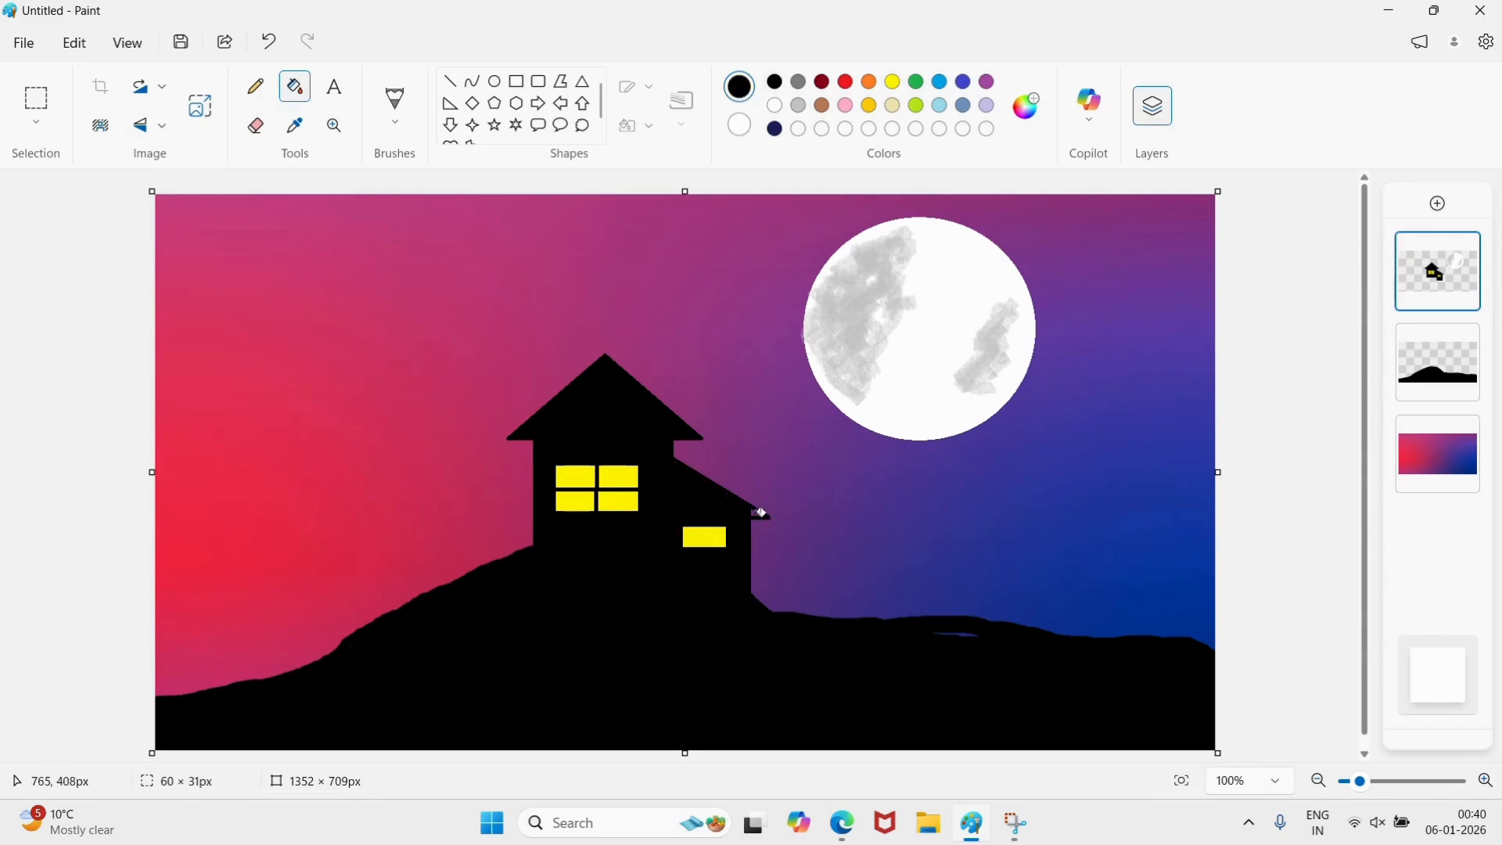
{"action": "left_click", "coordinate": [450, 82]}
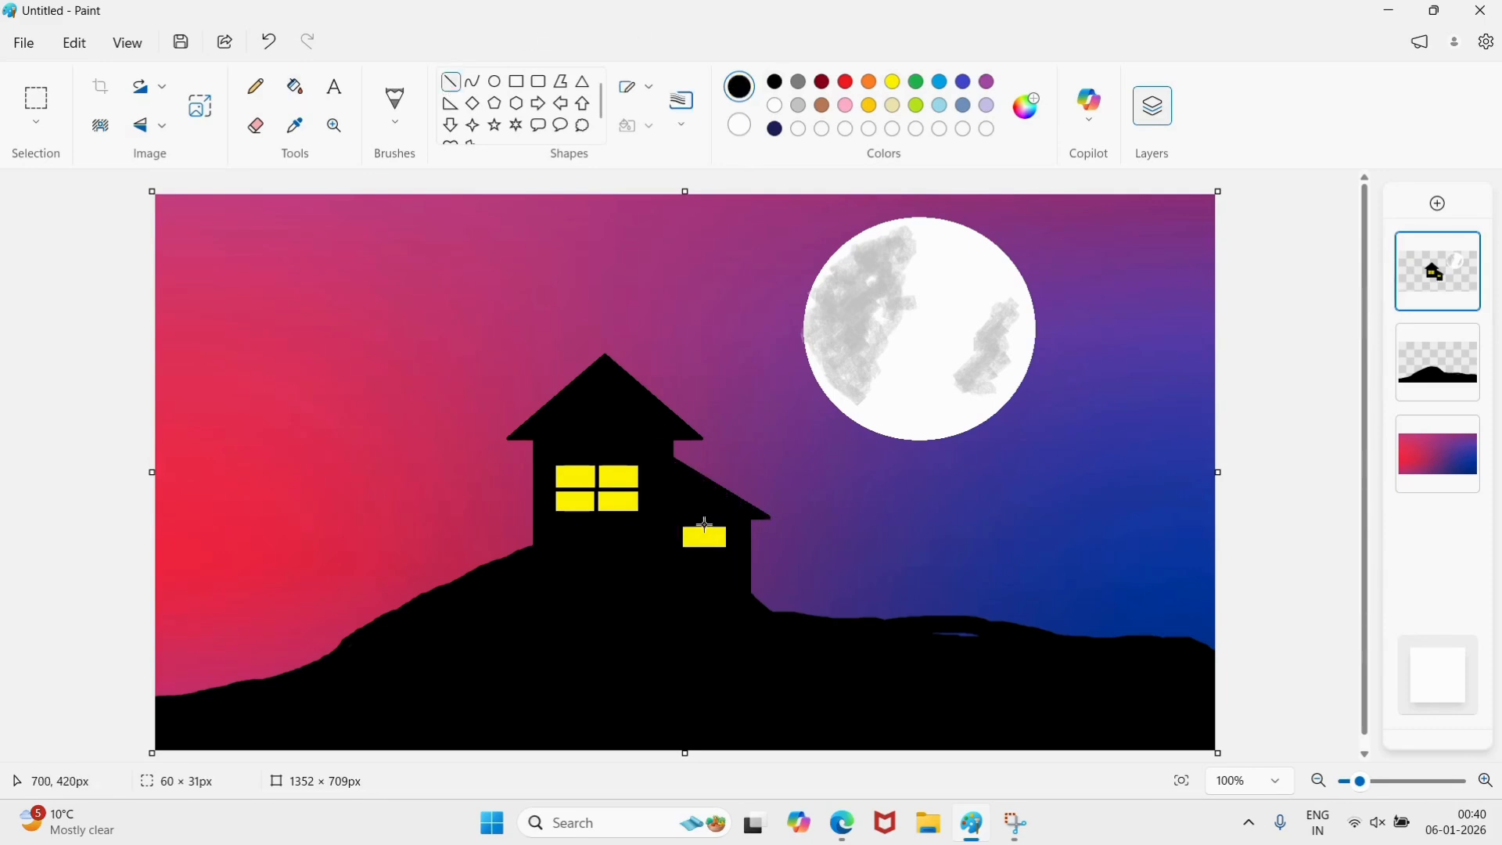
{"action": "mouse_move", "coordinate": [701, 523]}
{"action": "left_mouse_down"}
{"action": "mouse_move", "coordinate": [706, 569]}
{"action": "mouse_move", "coordinate": [734, 535]}
{"action": "left_mouse_up"}
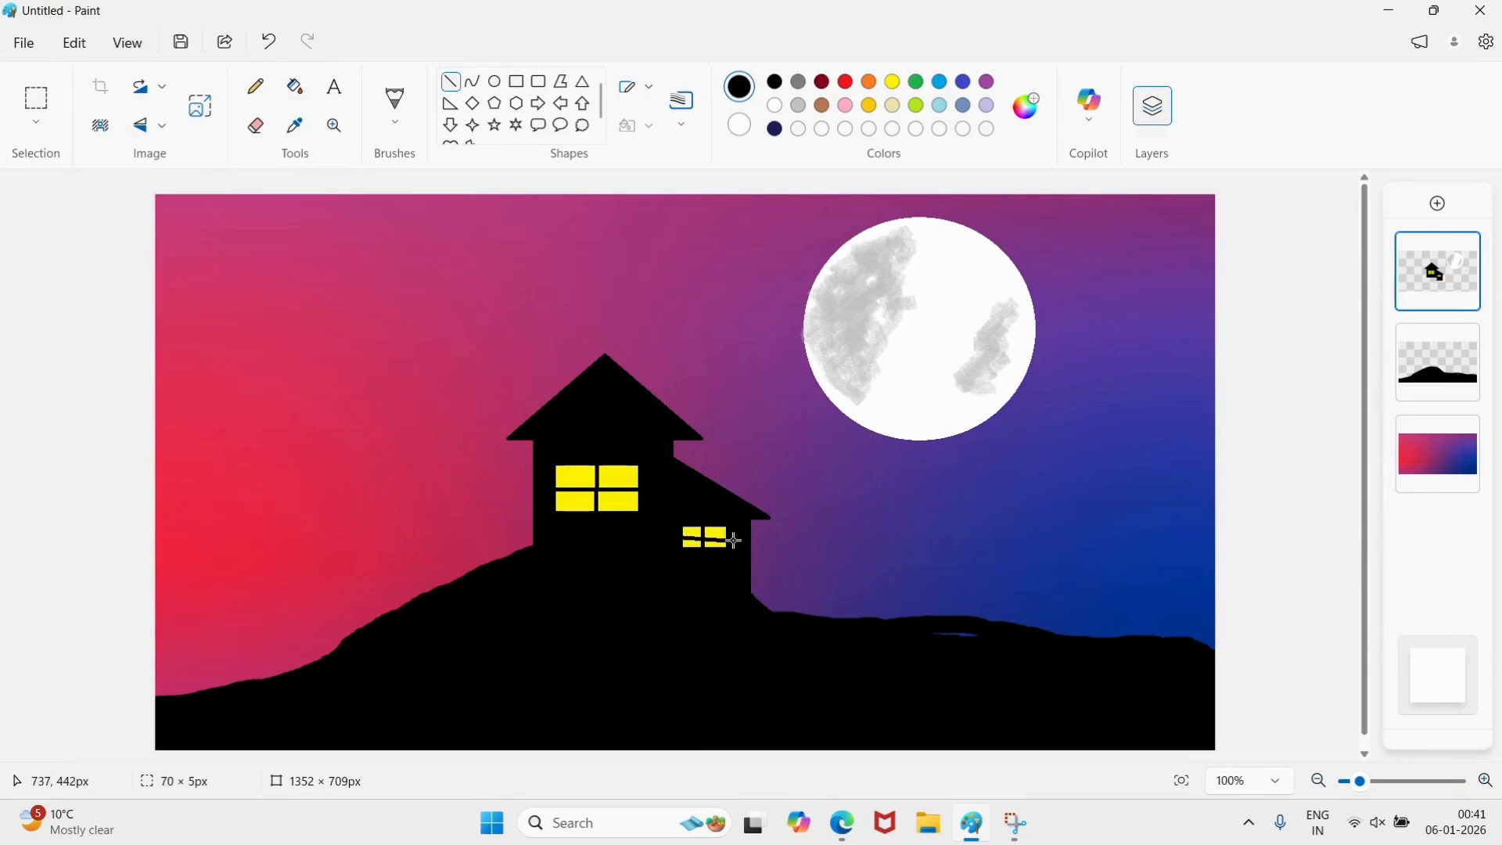
{"action": "left_click", "coordinate": [751, 405]}
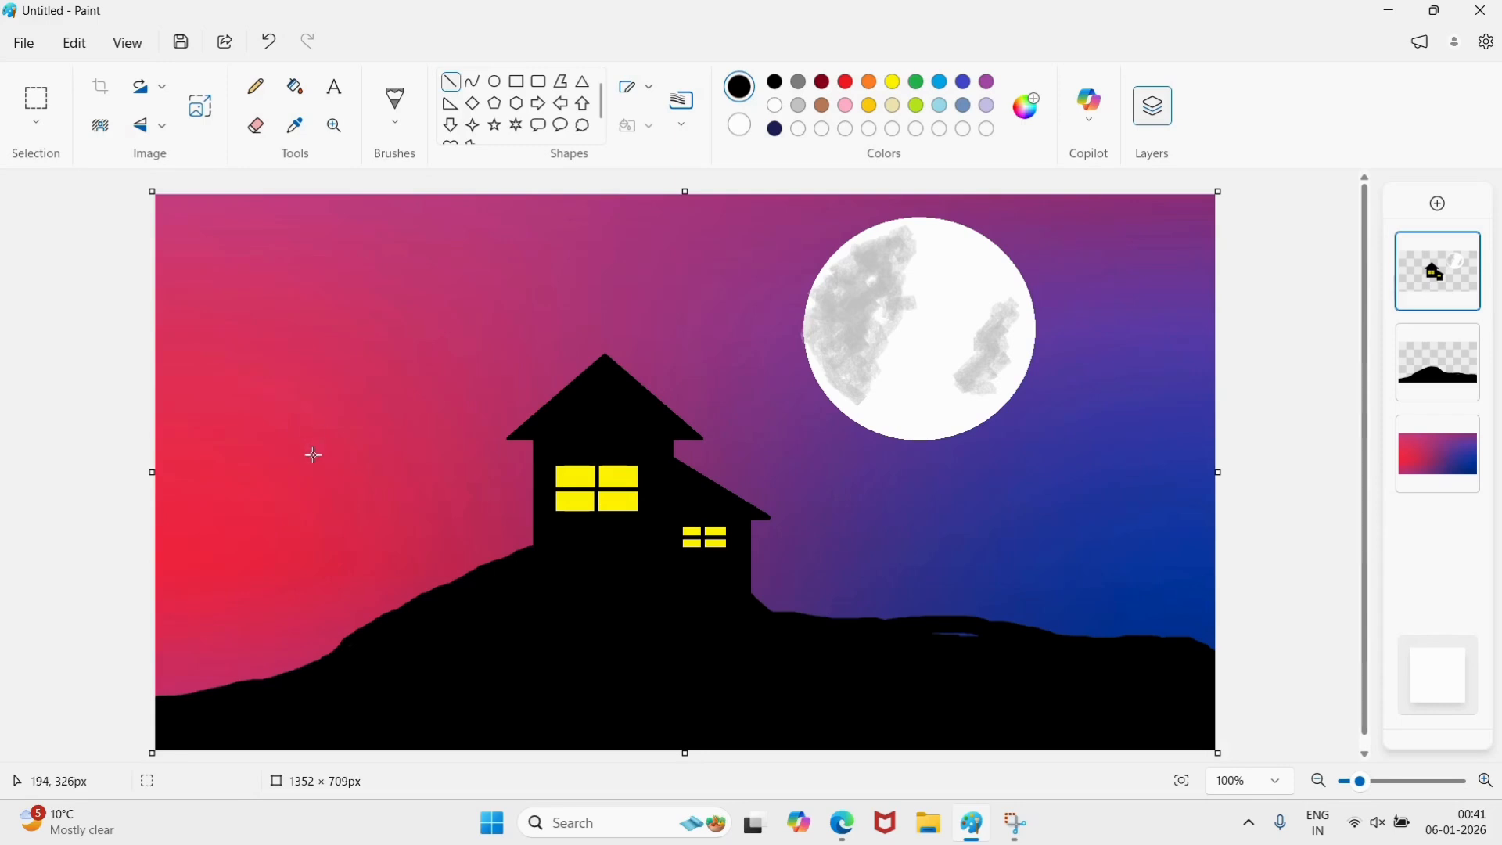
Draw a rectangle of about 147 × 123 px against the house's left wall and shift it slightly down.
{"action": "left_click", "coordinate": [516, 81]}
{"action": "left_click_drag", "start_coordinate": [422, 510], "coordinate": [536, 605]}
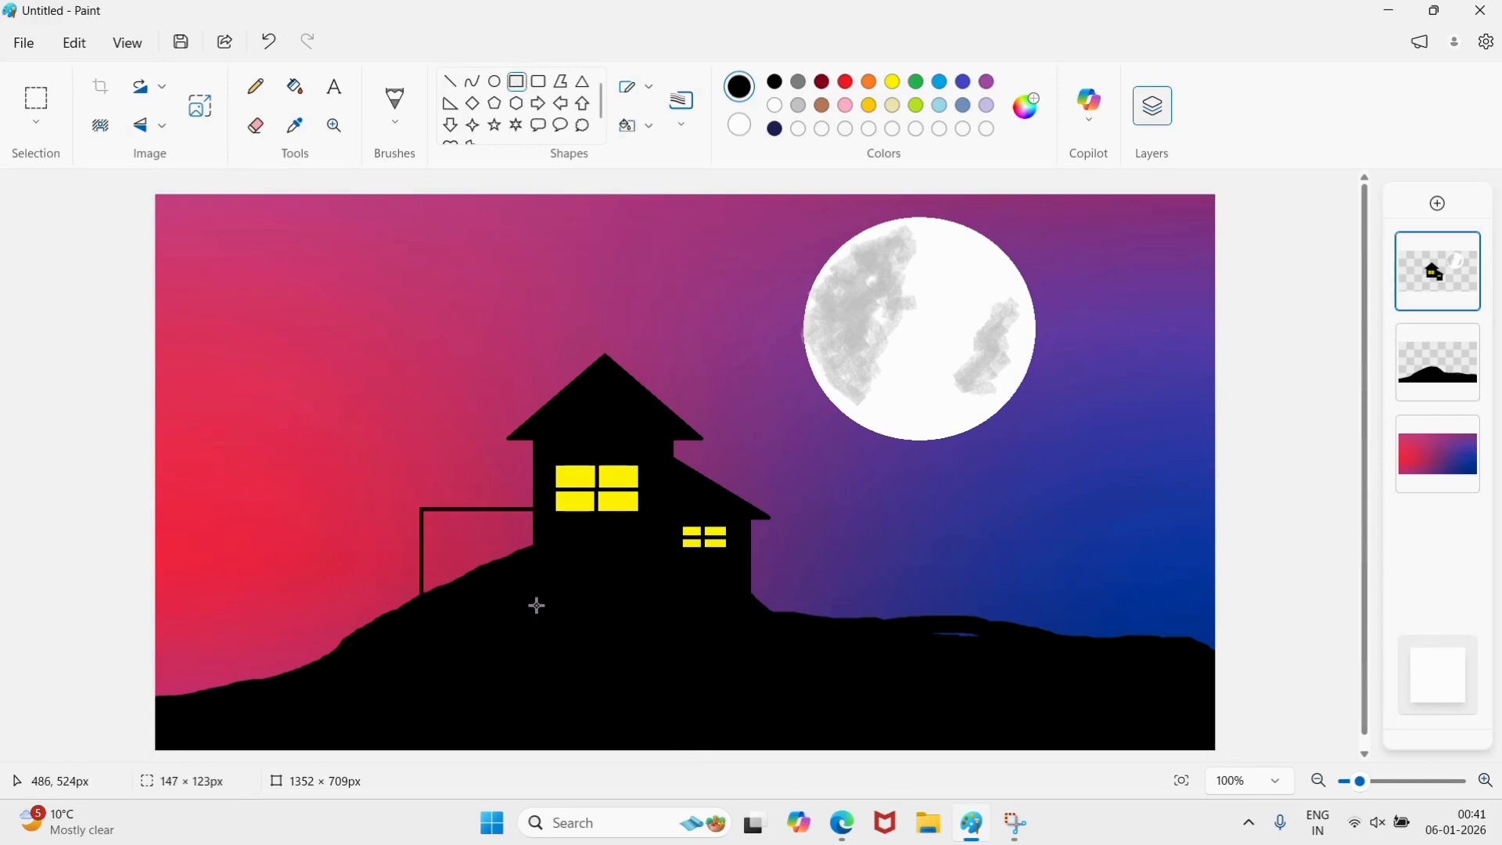
{"action": "left_click_drag", "start_coordinate": [469, 547], "coordinate": [468, 560]}
{"action": "left_click", "coordinate": [423, 448]}
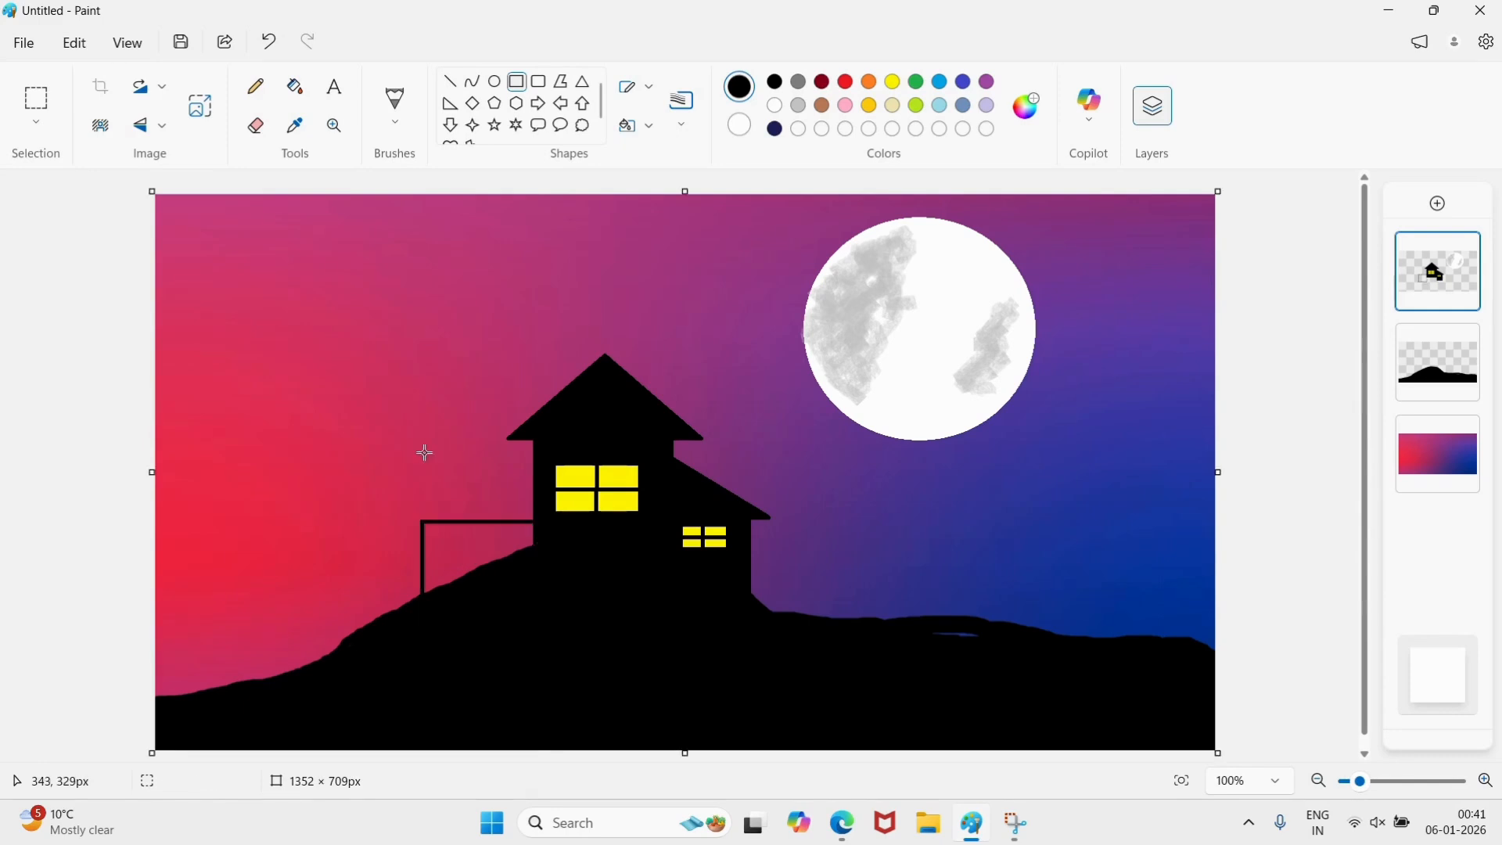
Outline a sloping, overhanging lean-to roof above the left extension with straight black lines and fill the roof with black.
{"action": "left_click", "coordinate": [451, 81]}
{"action": "left_click_drag", "start_coordinate": [401, 533], "coordinate": [534, 475]}
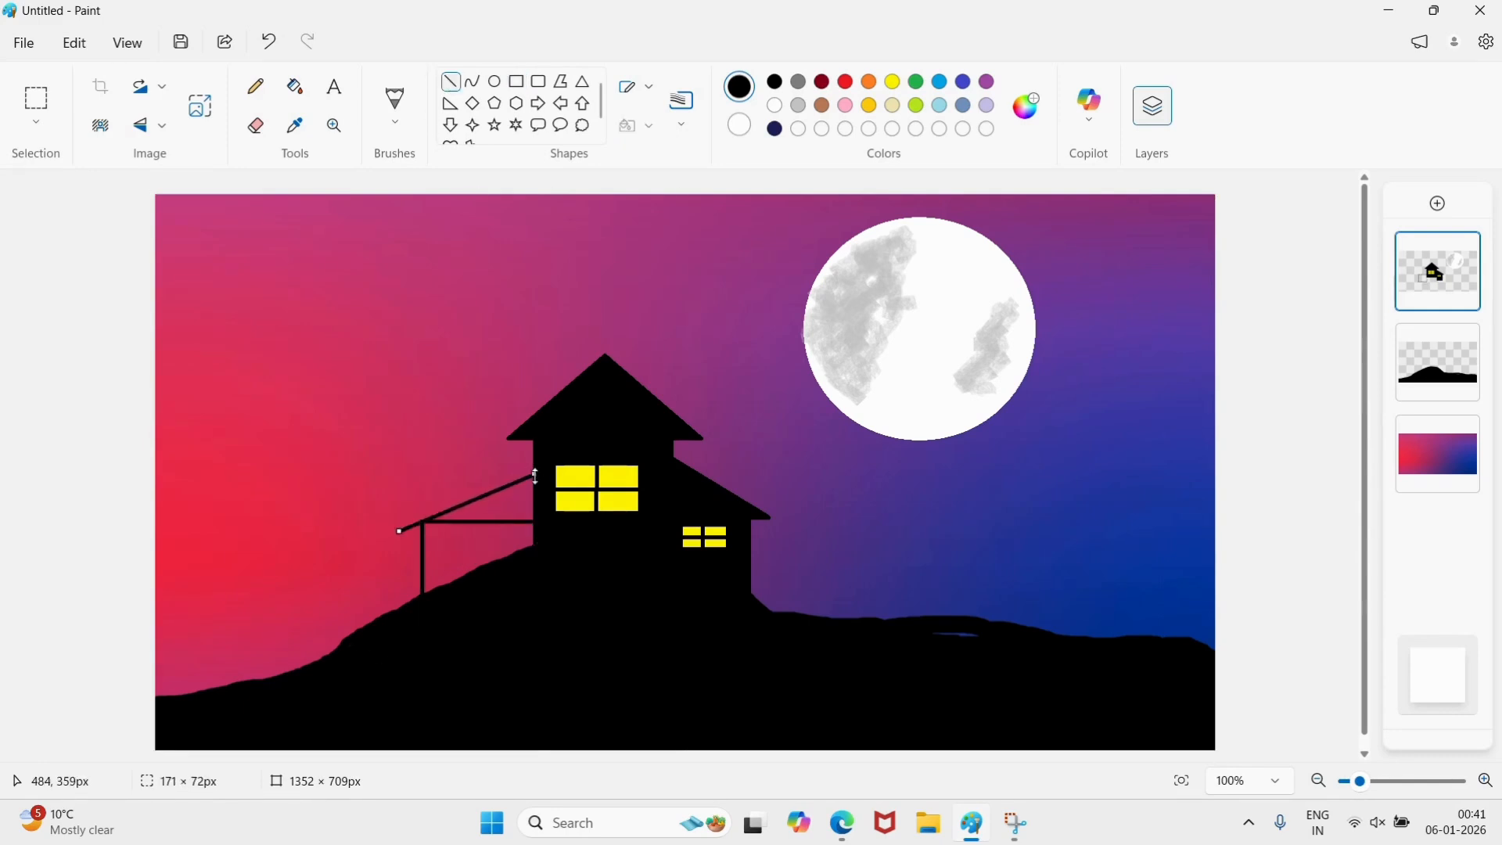
{"action": "left_click", "coordinate": [394, 411]}
{"action": "left_click_drag", "start_coordinate": [399, 531], "coordinate": [421, 531]}
{"action": "left_click", "coordinate": [295, 86]}
{"action": "left_click", "coordinate": [441, 527]}
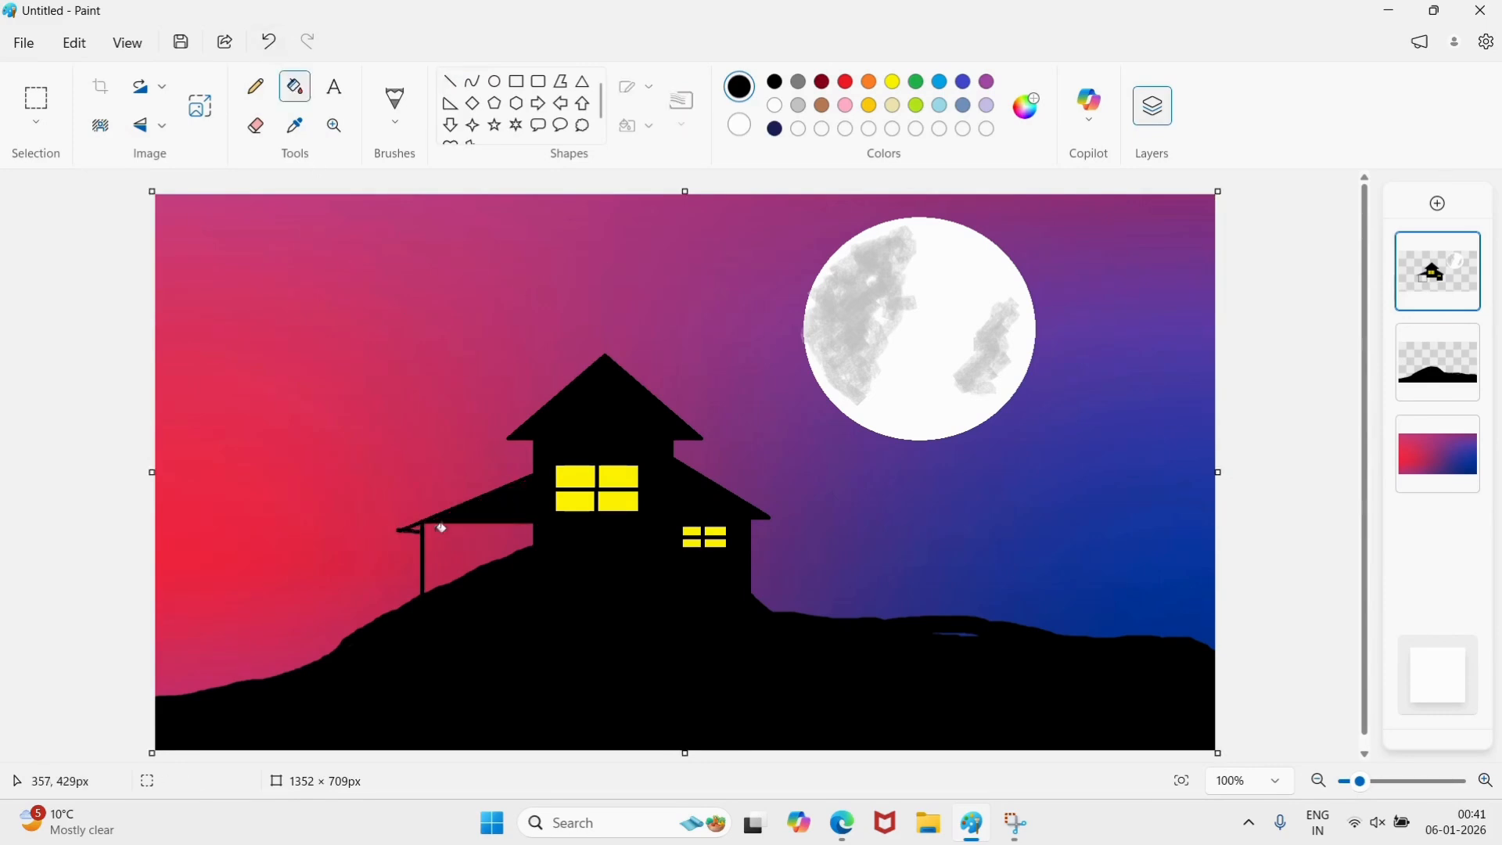
Draw a small window of about 45 × 30 px inside the left extension and fill it with yellow.
{"action": "left_click", "coordinate": [516, 81]}
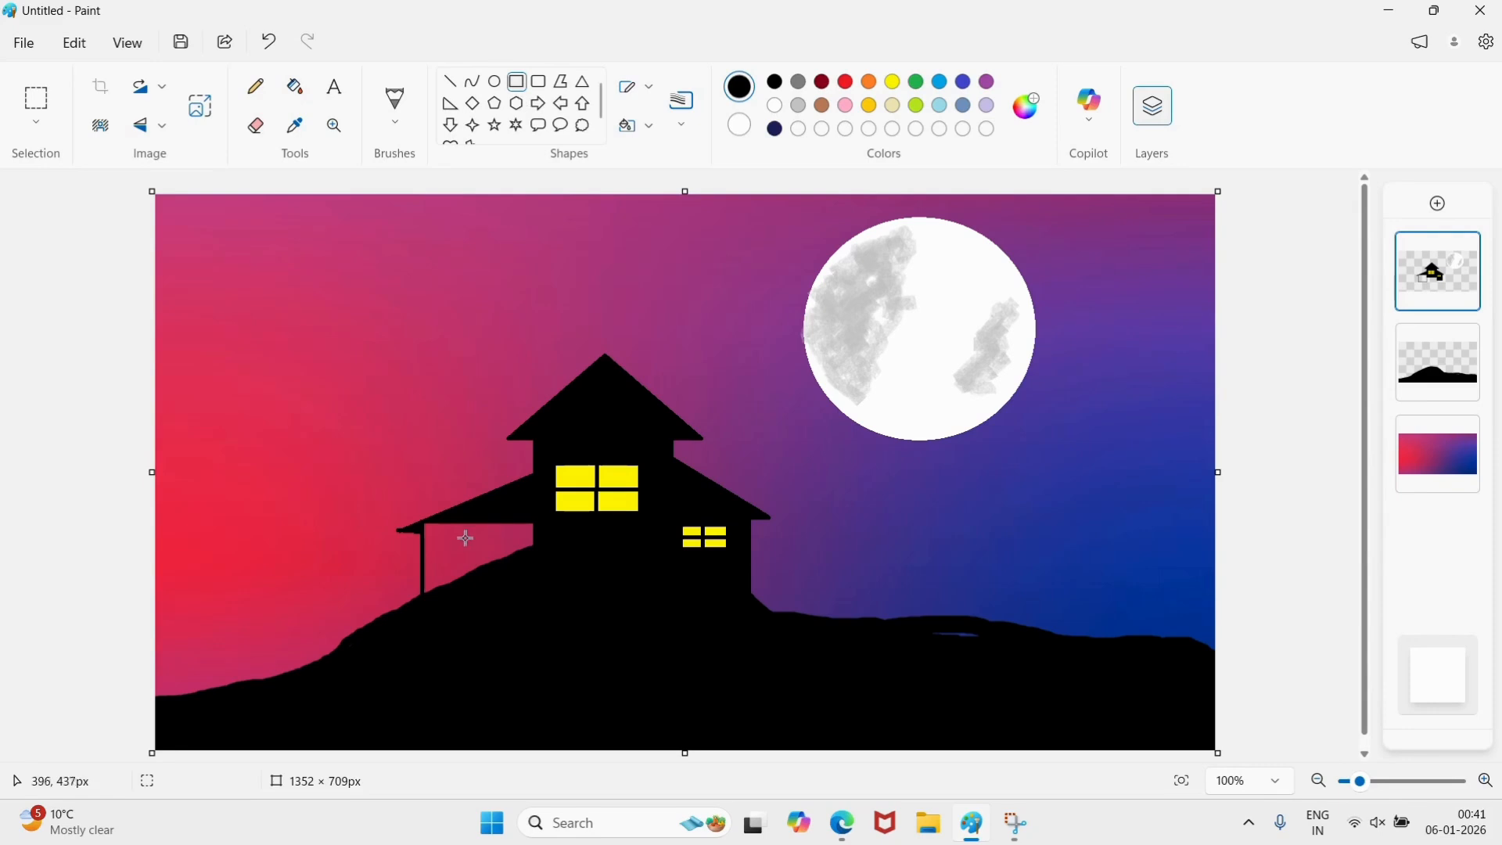
{"action": "left_click_drag", "start_coordinate": [452, 544], "coordinate": [487, 568]}
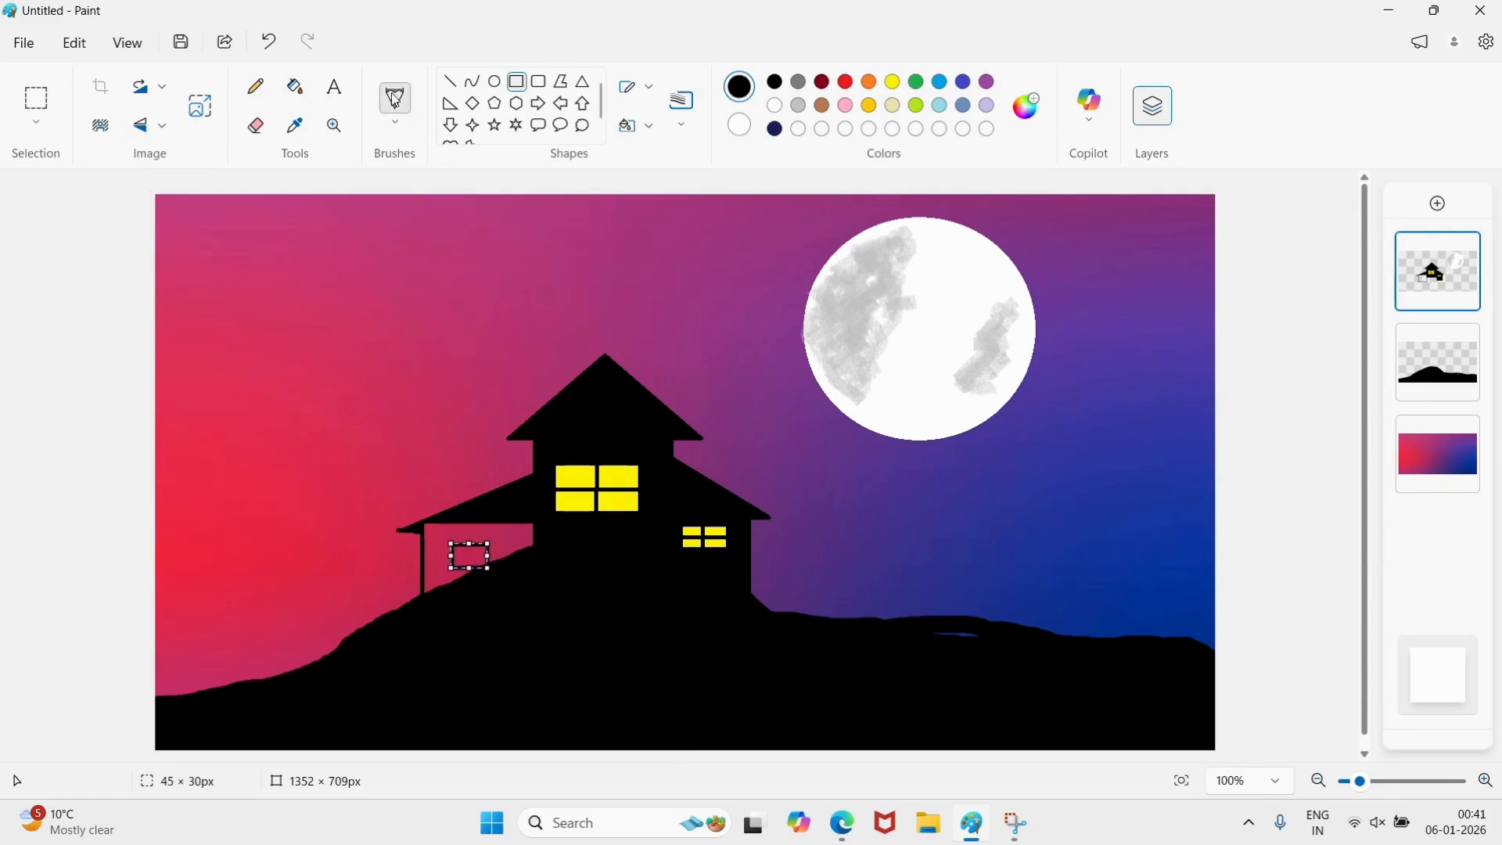
{"action": "left_click", "coordinate": [295, 86]}
{"action": "left_click", "coordinate": [903, 82]}
{"action": "left_click", "coordinate": [469, 556]}
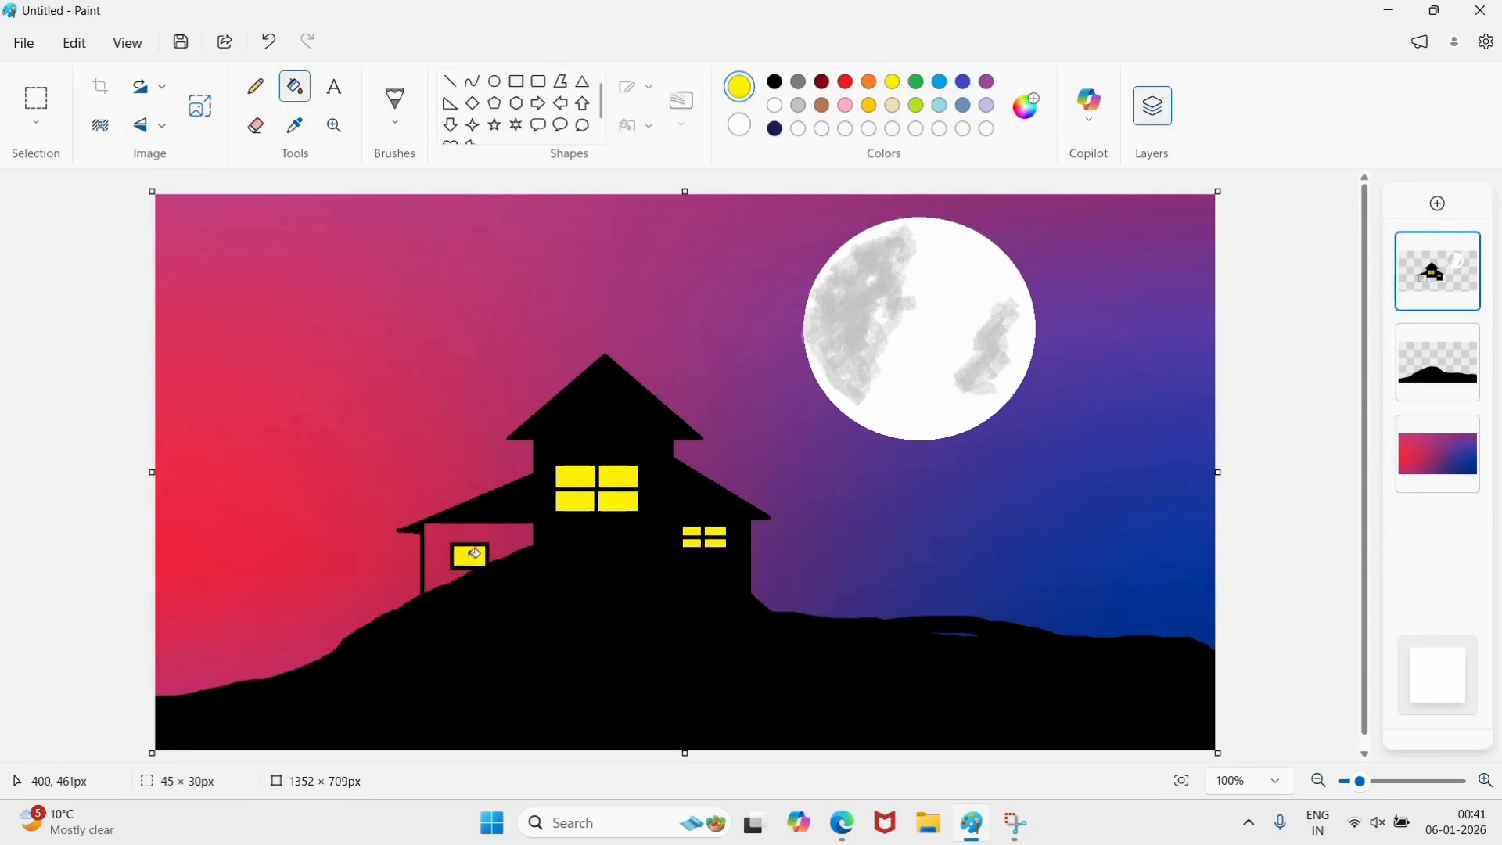
Fill the left extension with black and divide its yellow window into four panes with crossing black lines.
{"action": "left_click", "coordinate": [775, 82]}
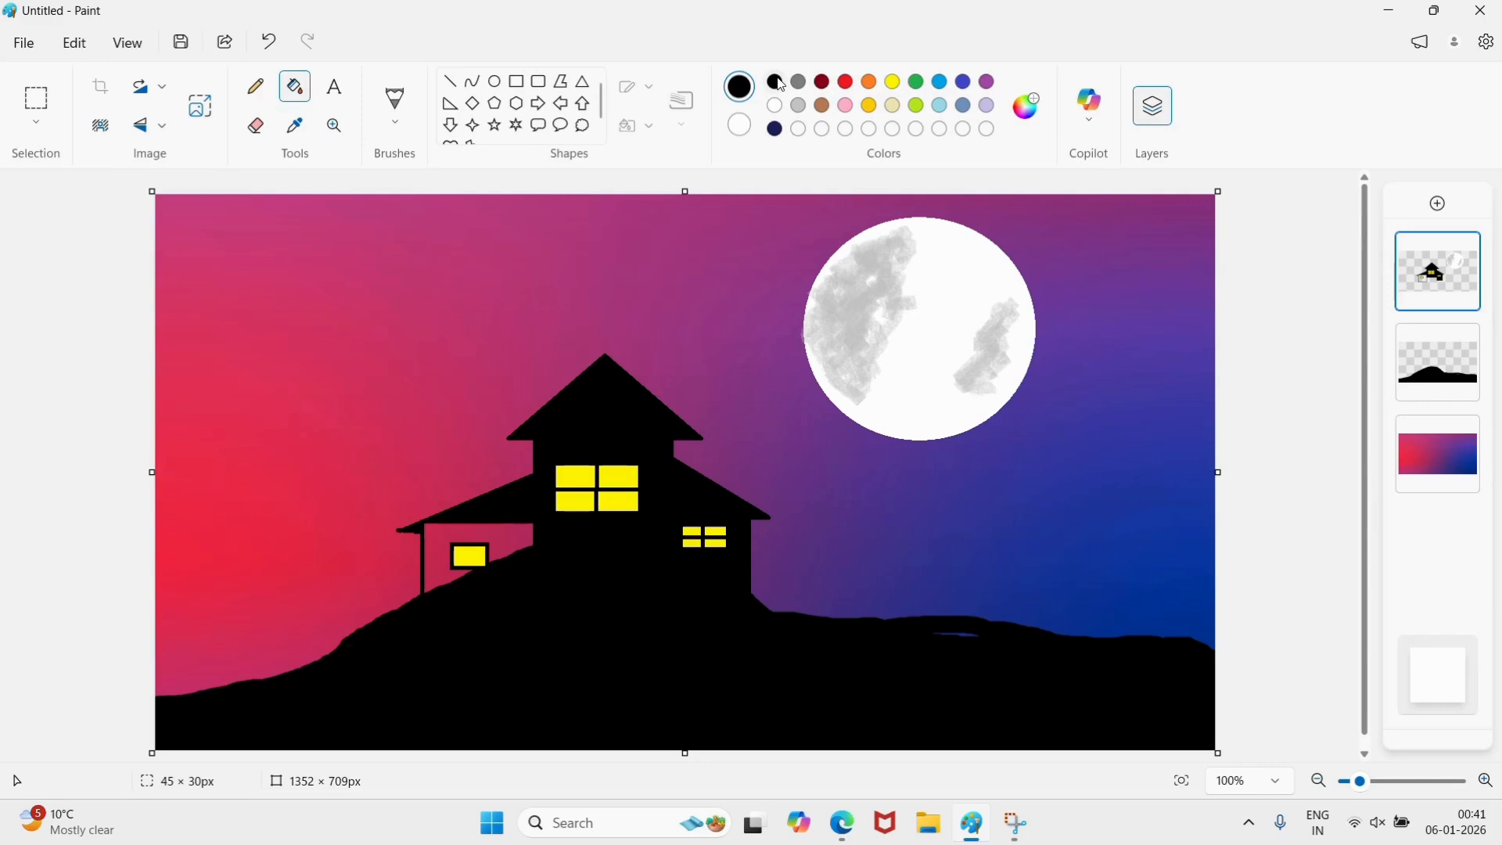
{"action": "left_click", "coordinate": [527, 530]}
{"action": "left_click", "coordinate": [454, 87]}
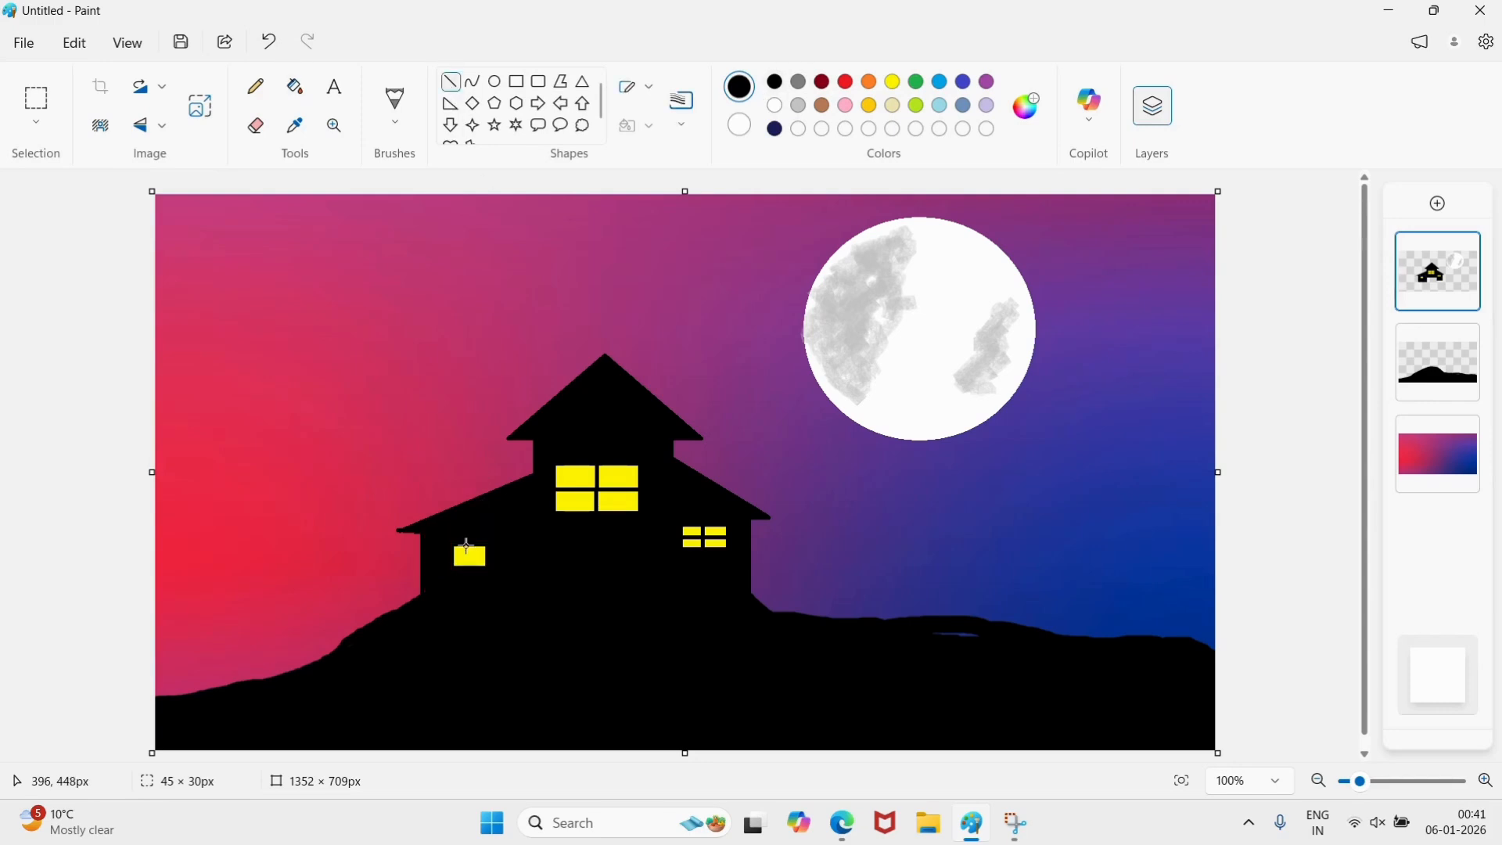
{"action": "mouse_move", "coordinate": [467, 544]}
{"action": "left_mouse_down"}
{"action": "mouse_move", "coordinate": [467, 561]}
{"action": "mouse_move", "coordinate": [494, 557]}
{"action": "left_mouse_up"}
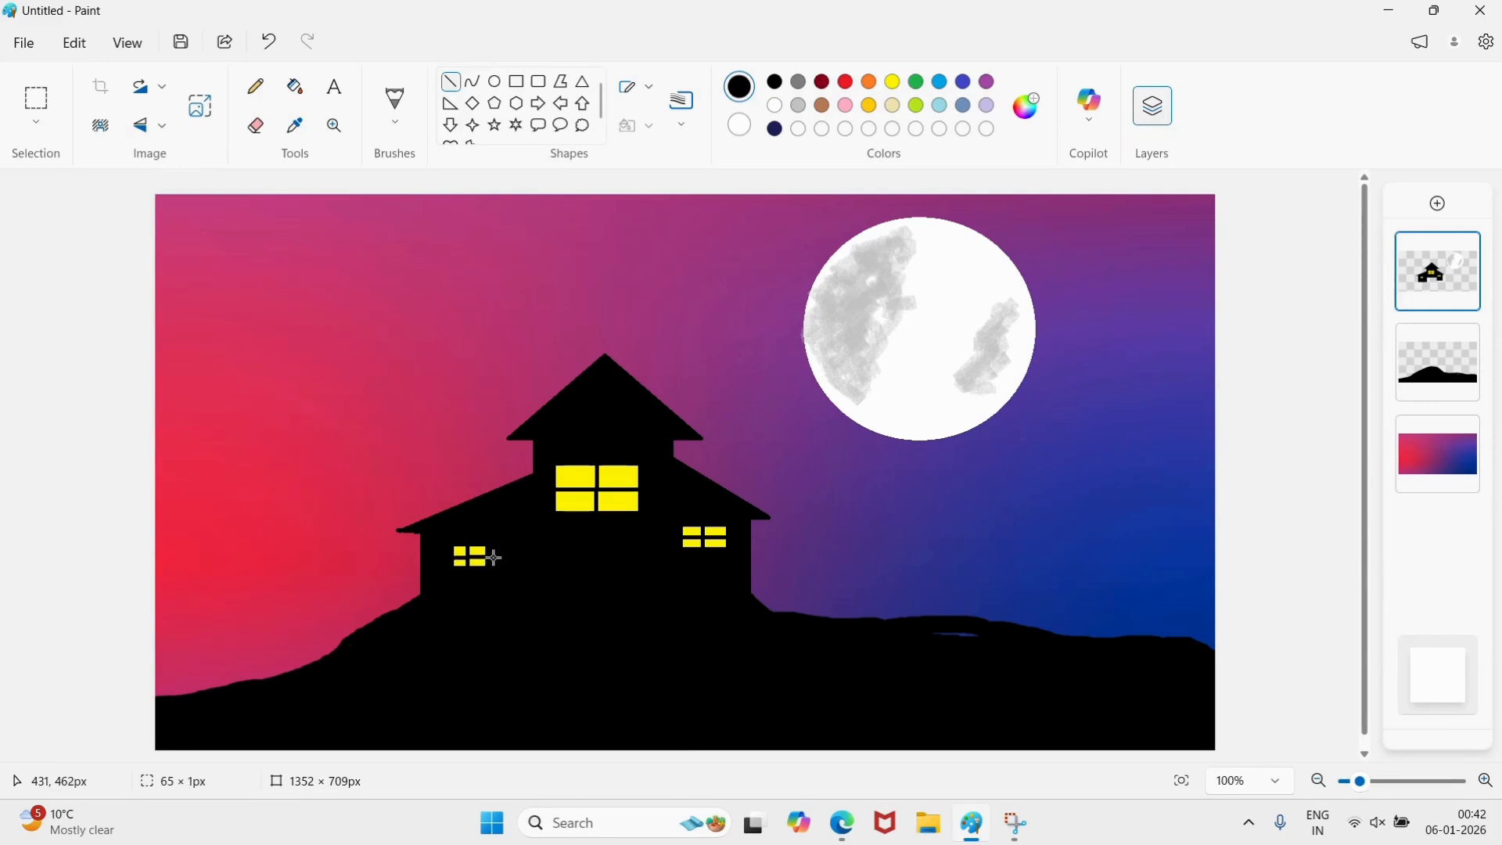
{"action": "left_click", "coordinate": [529, 526]}
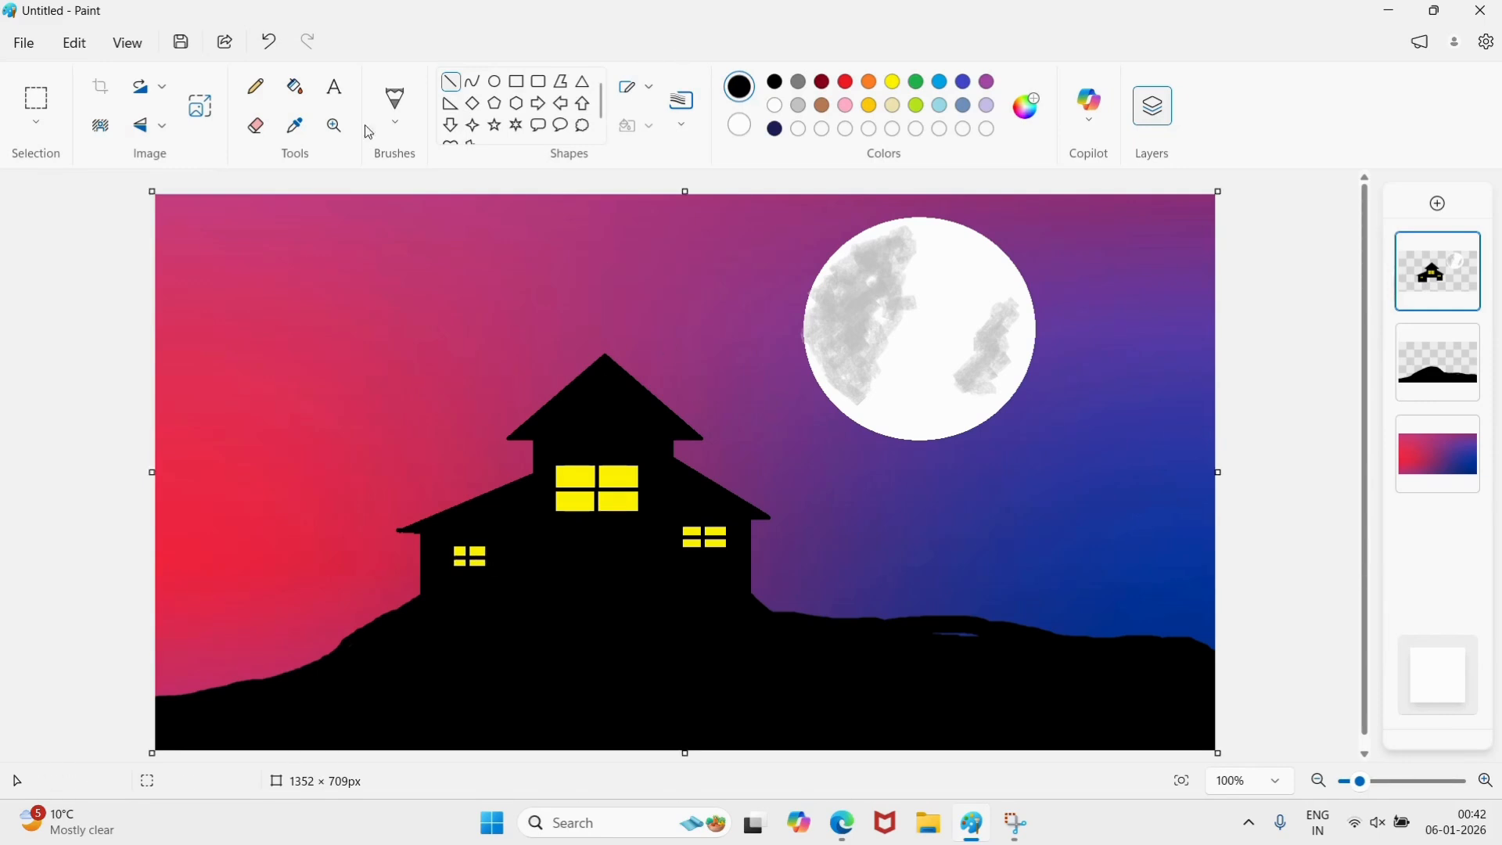
Paint a thick black tree trunk on the hill left of the house, forking into one right and one left limb.
{"action": "left_click", "coordinate": [396, 103]}
{"action": "left_click", "coordinate": [400, 132]}
{"action": "left_click", "coordinate": [422, 426]}
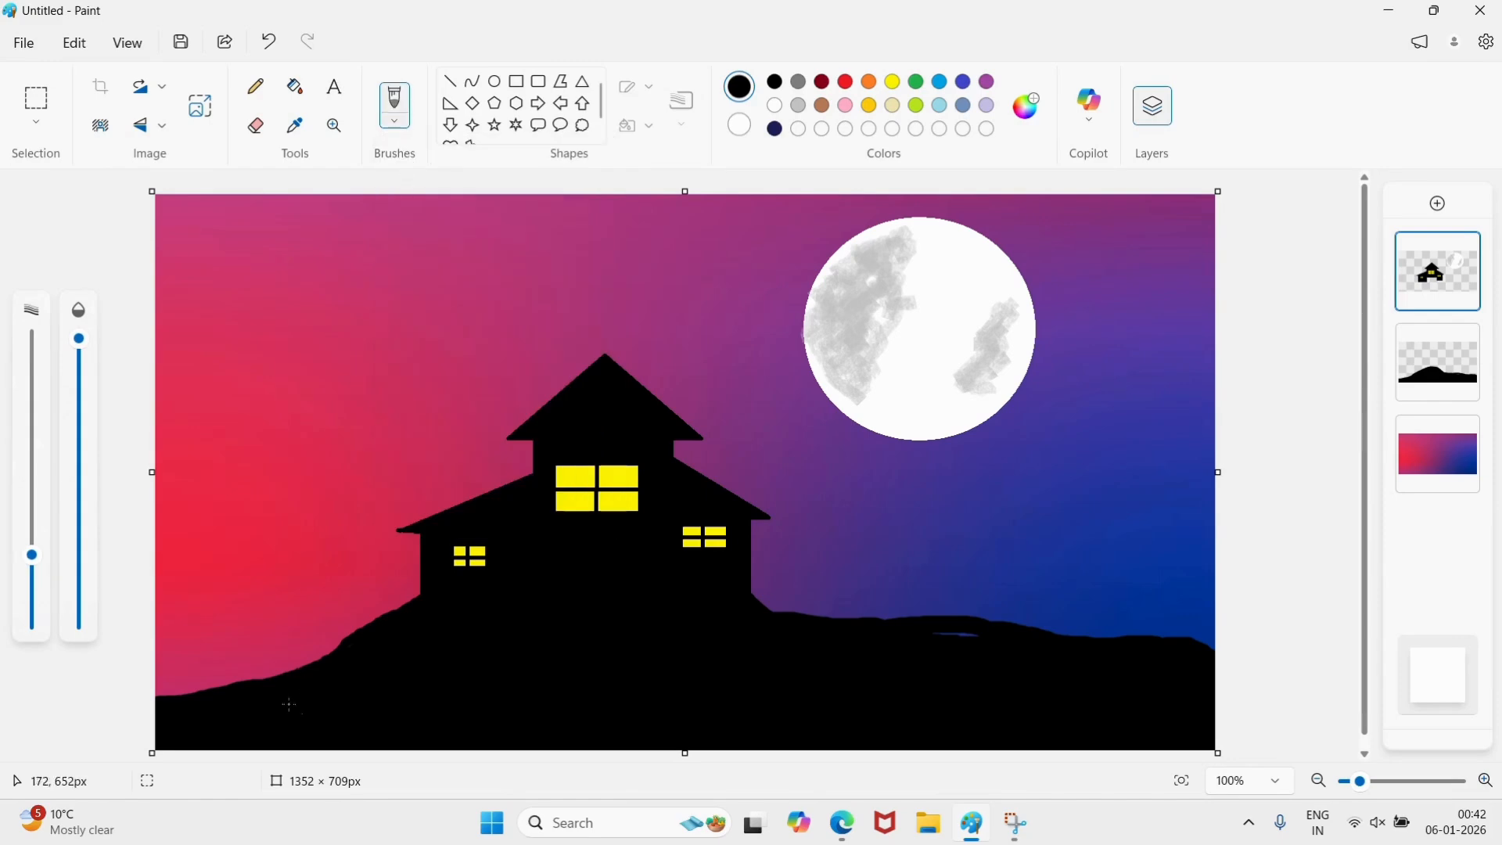
{"action": "mouse_move", "coordinate": [260, 697]}
{"action": "left_mouse_down"}
{"action": "mouse_move", "coordinate": [280, 585]}
{"action": "mouse_move", "coordinate": [293, 662]}
{"action": "mouse_move", "coordinate": [284, 572]}
{"action": "mouse_move", "coordinate": [307, 671]}
{"action": "mouse_move", "coordinate": [282, 633]}
{"action": "mouse_move", "coordinate": [277, 513]}
{"action": "mouse_move", "coordinate": [284, 546]}
{"action": "mouse_move", "coordinate": [327, 398]}
{"action": "mouse_move", "coordinate": [425, 293]}
{"action": "left_mouse_up"}
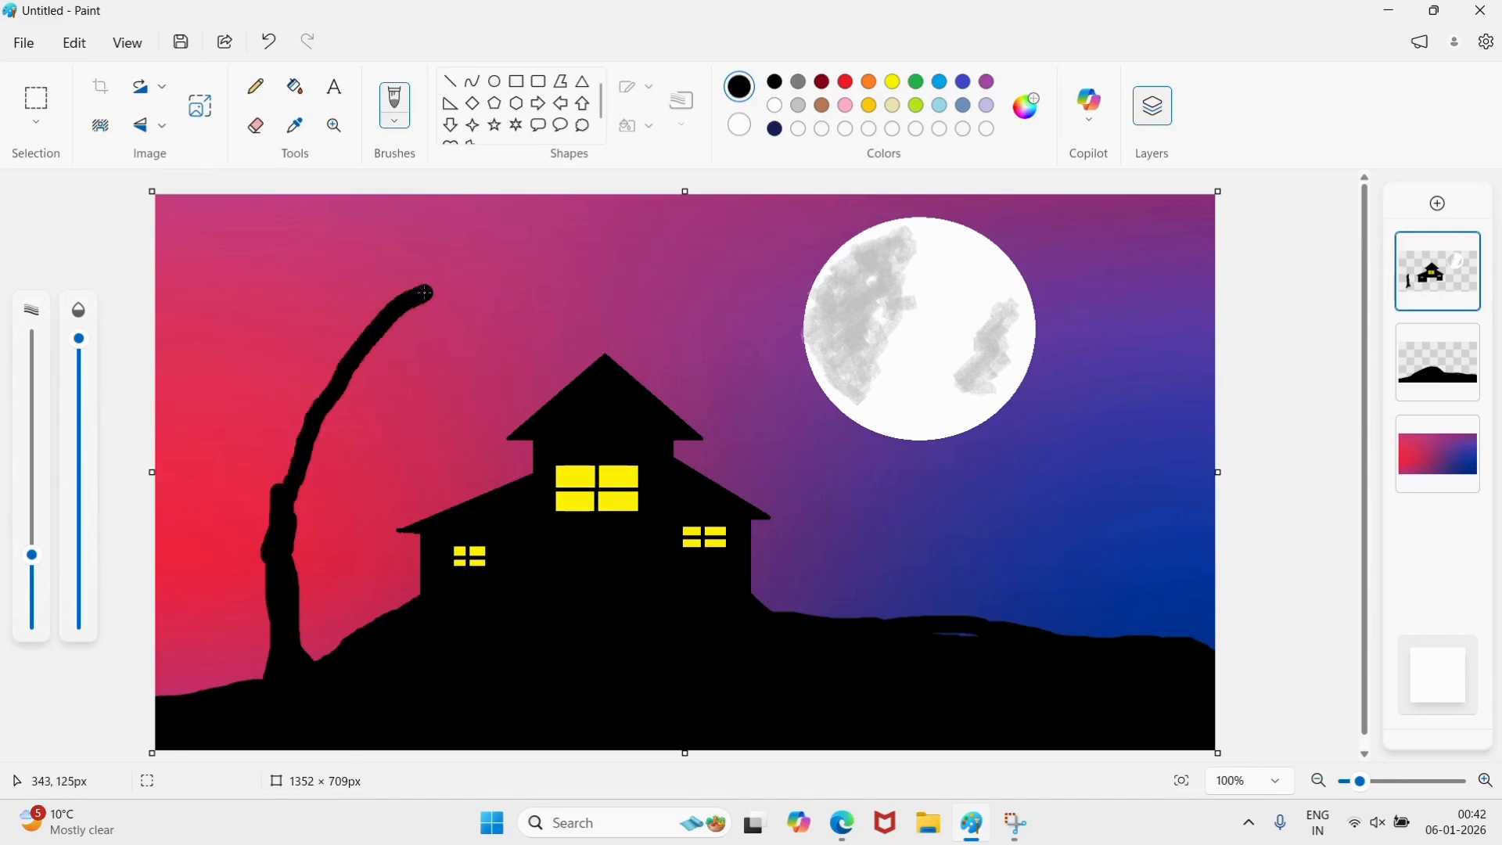
{"action": "scroll", "coordinate": [280, 566], "scroll_direction": "down", "scroll_amount": 3}
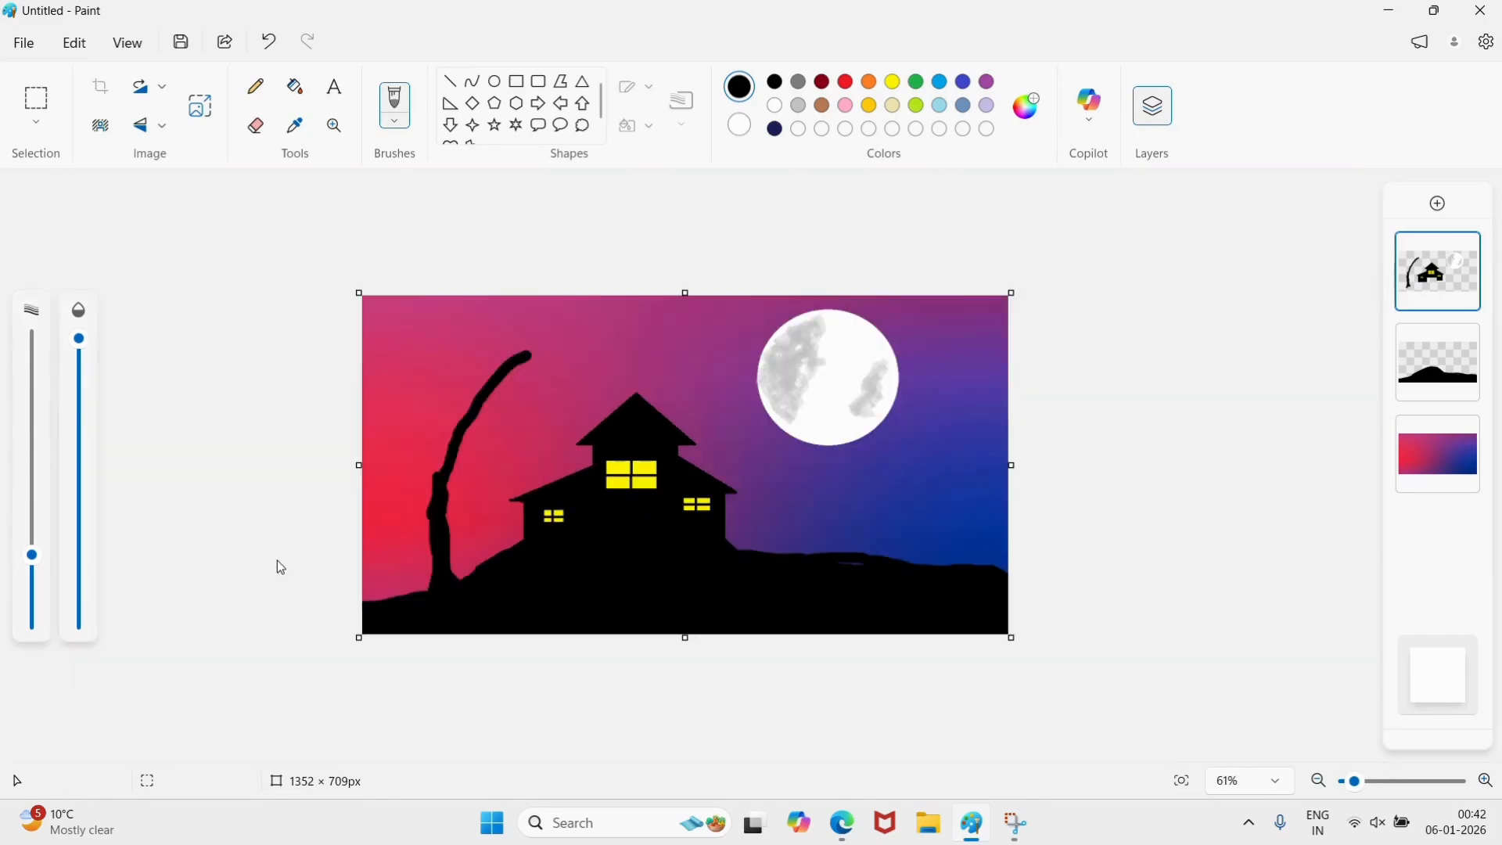
{"action": "left_click_drag", "start_coordinate": [442, 491], "coordinate": [401, 374]}
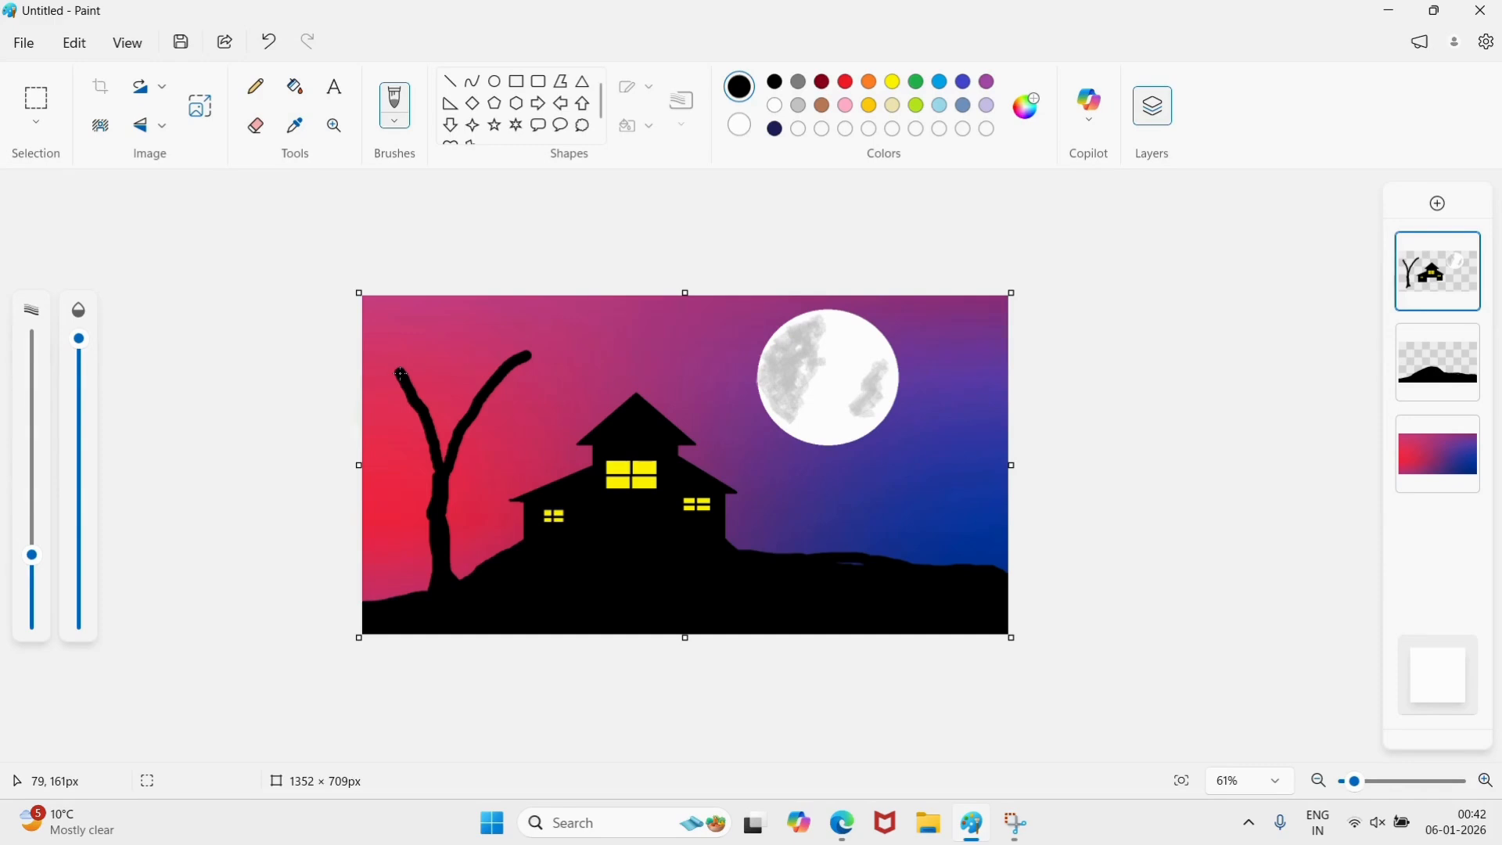
Paint several short twigs on the tree's left limb in black with a thinner brush.
{"action": "scroll", "coordinate": [403, 360], "scroll_direction": "up", "scroll_amount": 1}
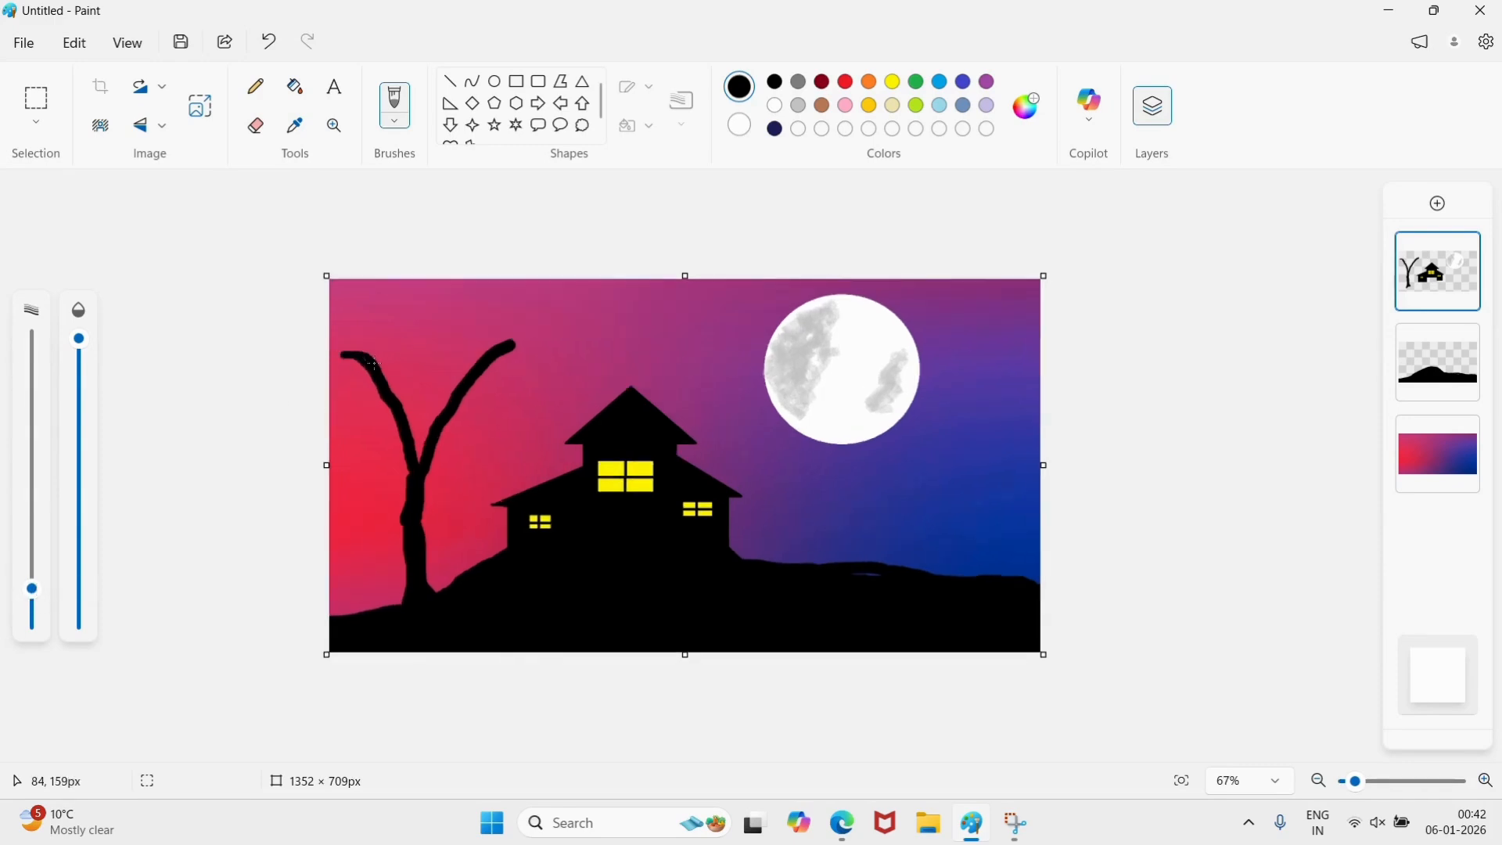
{"action": "mouse_move", "coordinate": [373, 363]}
{"action": "left_mouse_down"}
{"action": "mouse_move", "coordinate": [376, 345]}
{"action": "mouse_move", "coordinate": [405, 341]}
{"action": "left_mouse_up"}
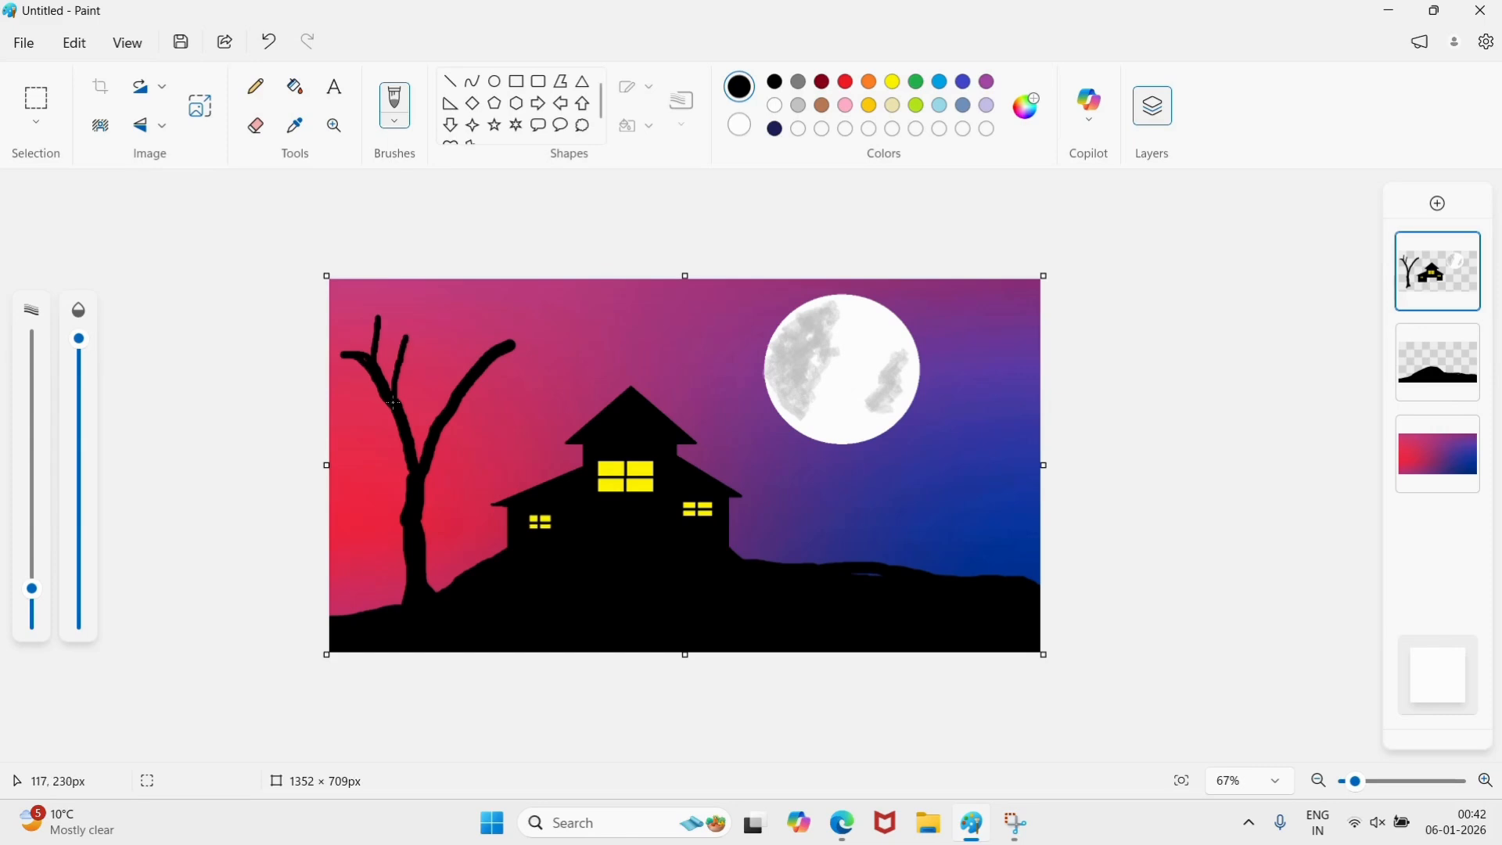
{"action": "left_click_drag", "start_coordinate": [395, 404], "coordinate": [361, 429]}
{"action": "left_click_drag", "start_coordinate": [372, 367], "coordinate": [345, 399]}
Paint several pointed black twigs along the outer part of the tree's right limb.
{"action": "mouse_move", "coordinate": [489, 373]}
{"action": "left_mouse_down"}
{"action": "mouse_move", "coordinate": [545, 372]}
{"action": "mouse_move", "coordinate": [471, 376]}
{"action": "mouse_move", "coordinate": [526, 303]}
{"action": "mouse_move", "coordinate": [494, 329]}
{"action": "mouse_move", "coordinate": [551, 330]}
{"action": "mouse_move", "coordinate": [496, 283]}
{"action": "left_mouse_up"}
{"action": "scroll", "coordinate": [473, 376], "scroll_direction": "up", "scroll_amount": 1}
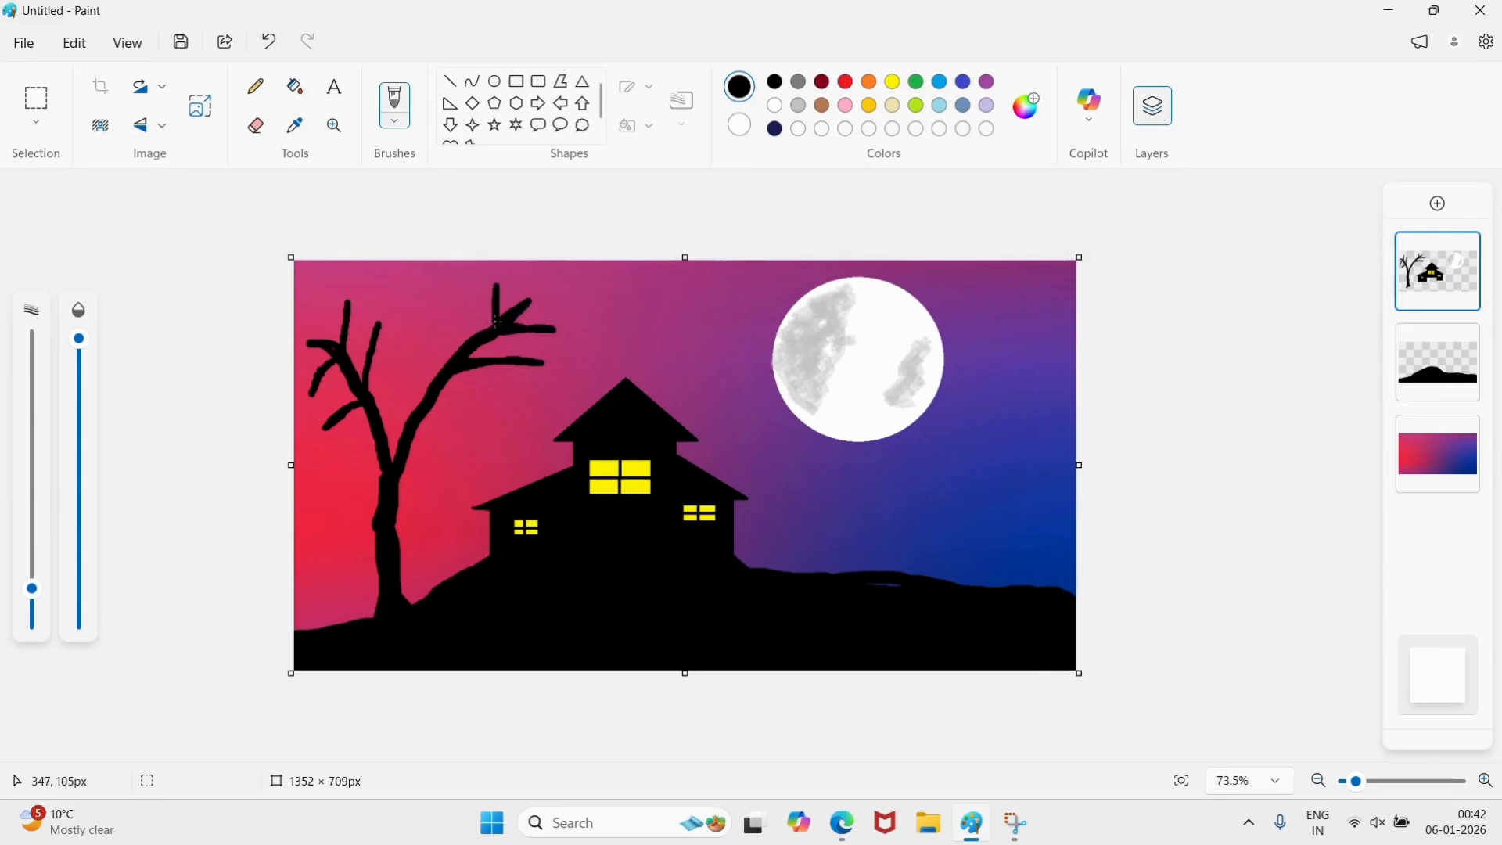
{"action": "left_click_drag", "start_coordinate": [473, 345], "coordinate": [467, 348]}
Paint a tall central branch and low side branches with twigs on the tree, undoing the last stray stroke.
{"action": "mouse_move", "coordinate": [383, 576]}
{"action": "left_mouse_down"}
{"action": "mouse_move", "coordinate": [432, 284]}
{"action": "mouse_move", "coordinate": [402, 298]}
{"action": "mouse_move", "coordinate": [407, 328]}
{"action": "mouse_move", "coordinate": [401, 276]}
{"action": "mouse_move", "coordinate": [410, 366]}
{"action": "left_mouse_up"}
{"action": "mouse_move", "coordinate": [400, 439]}
{"action": "left_mouse_down"}
{"action": "mouse_move", "coordinate": [533, 422]}
{"action": "mouse_move", "coordinate": [464, 427]}
{"action": "mouse_move", "coordinate": [468, 410]}
{"action": "left_mouse_up"}
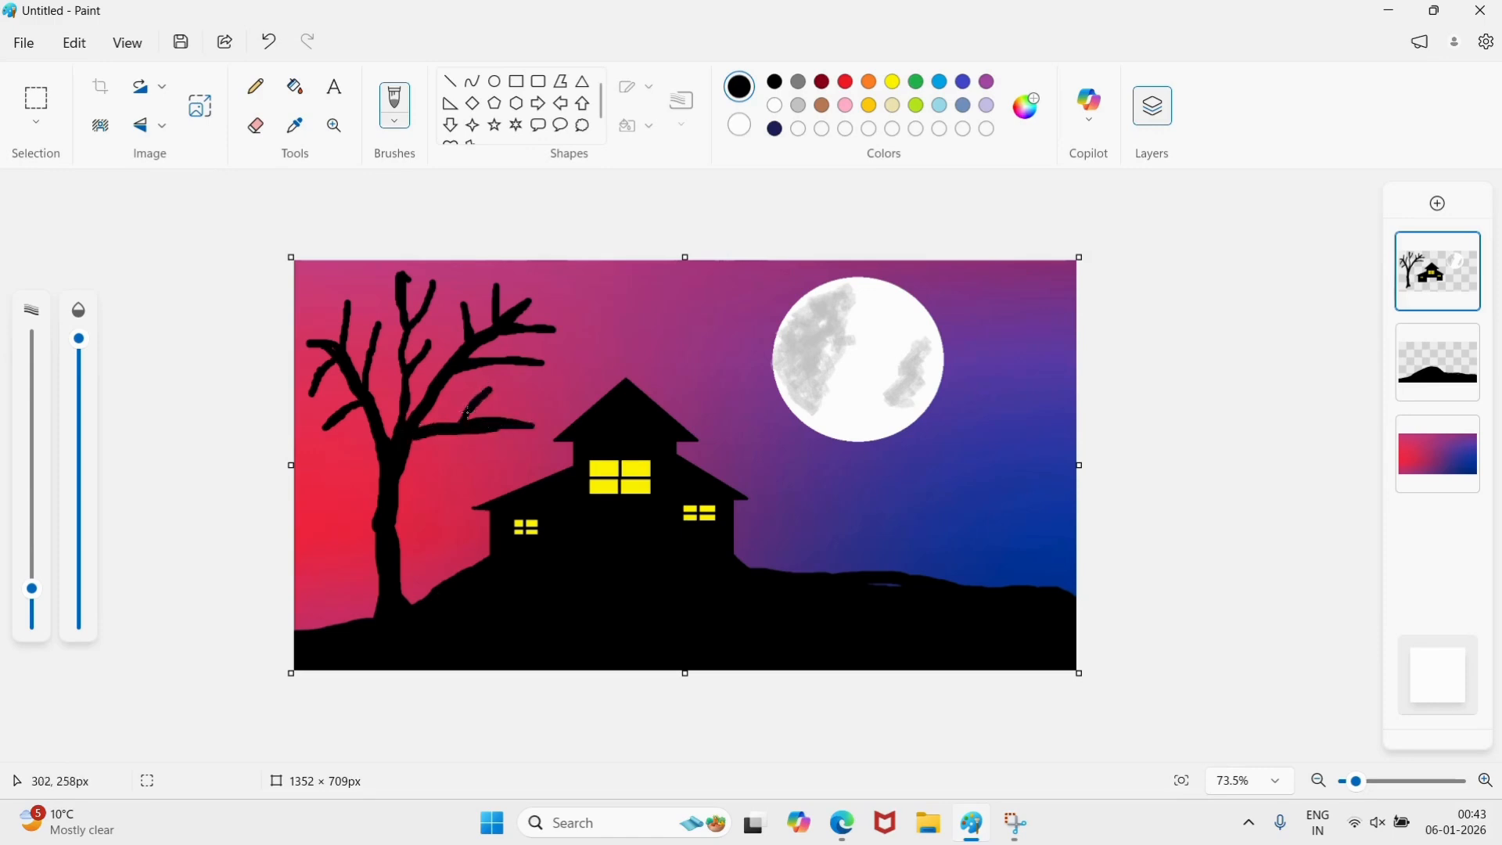
{"action": "scroll", "coordinate": [470, 426], "scroll_direction": "up", "scroll_amount": 2}
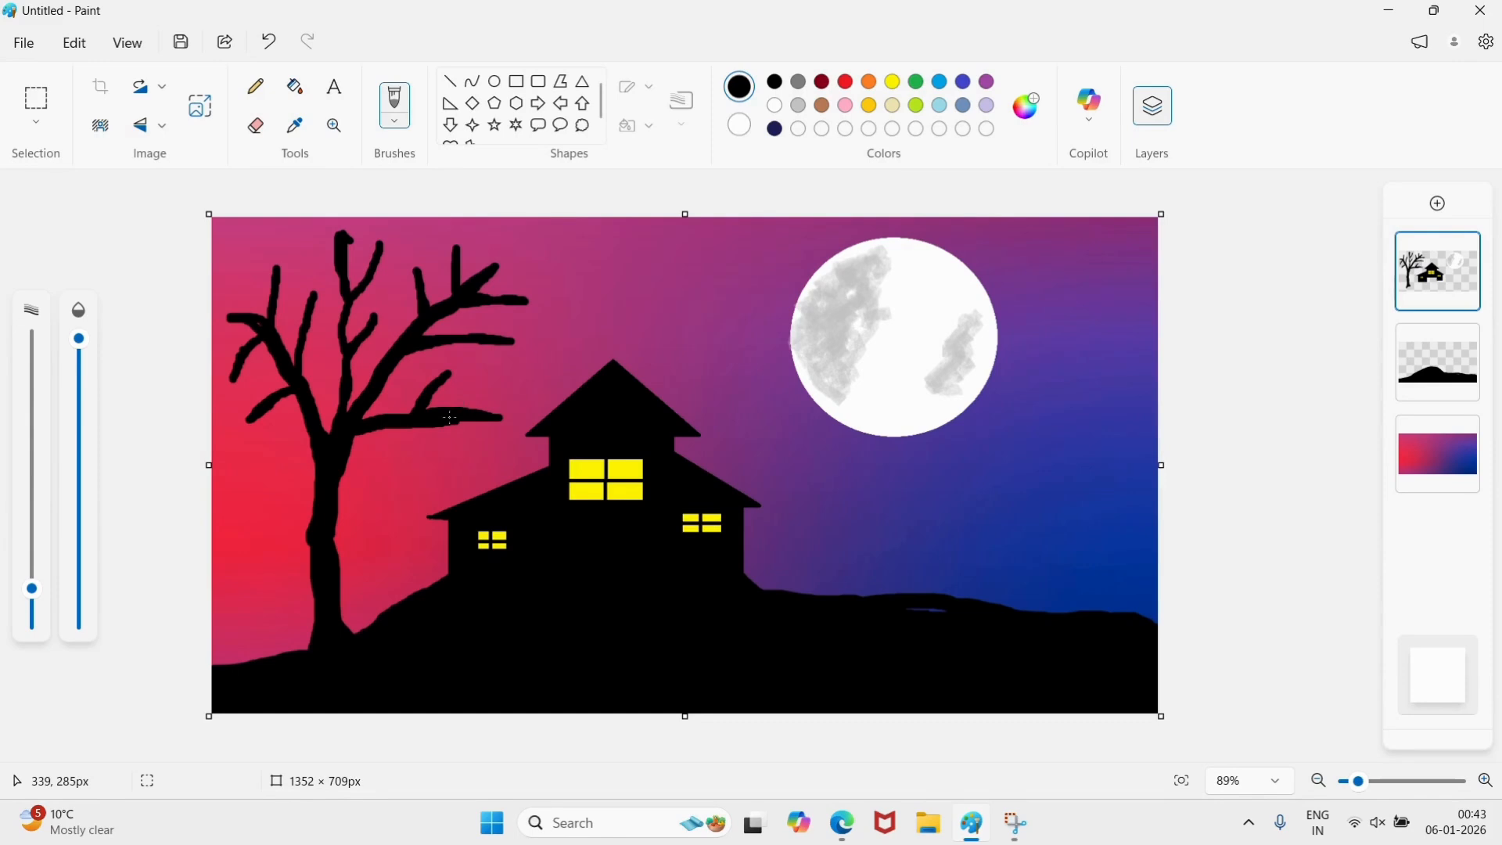
{"action": "left_click_drag", "start_coordinate": [451, 419], "coordinate": [493, 450]}
{"action": "left_click_drag", "start_coordinate": [260, 440], "coordinate": [307, 442]}
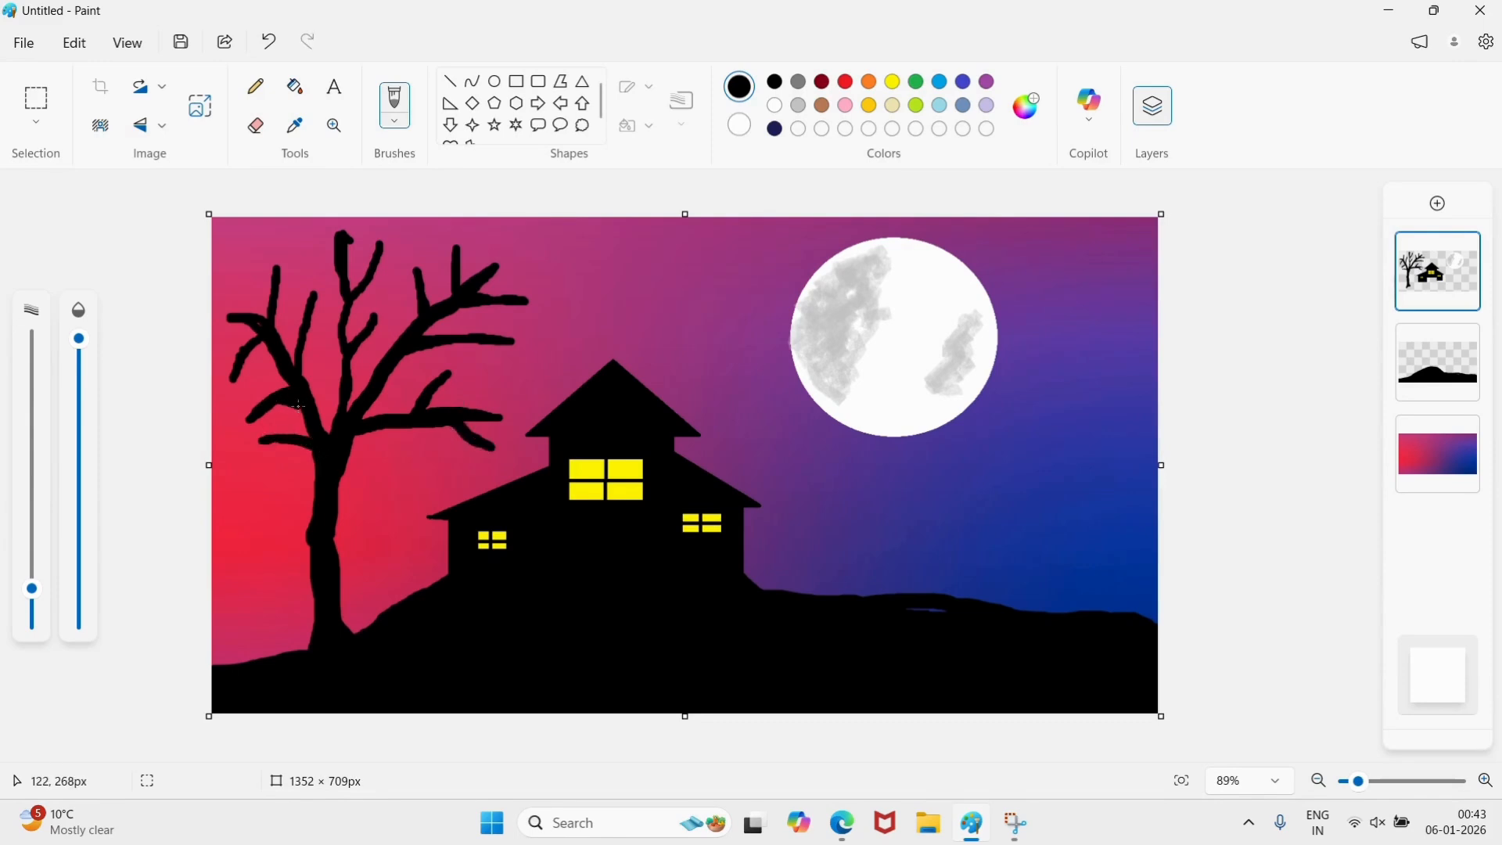
{"action": "key", "text": "ctrl+z"}
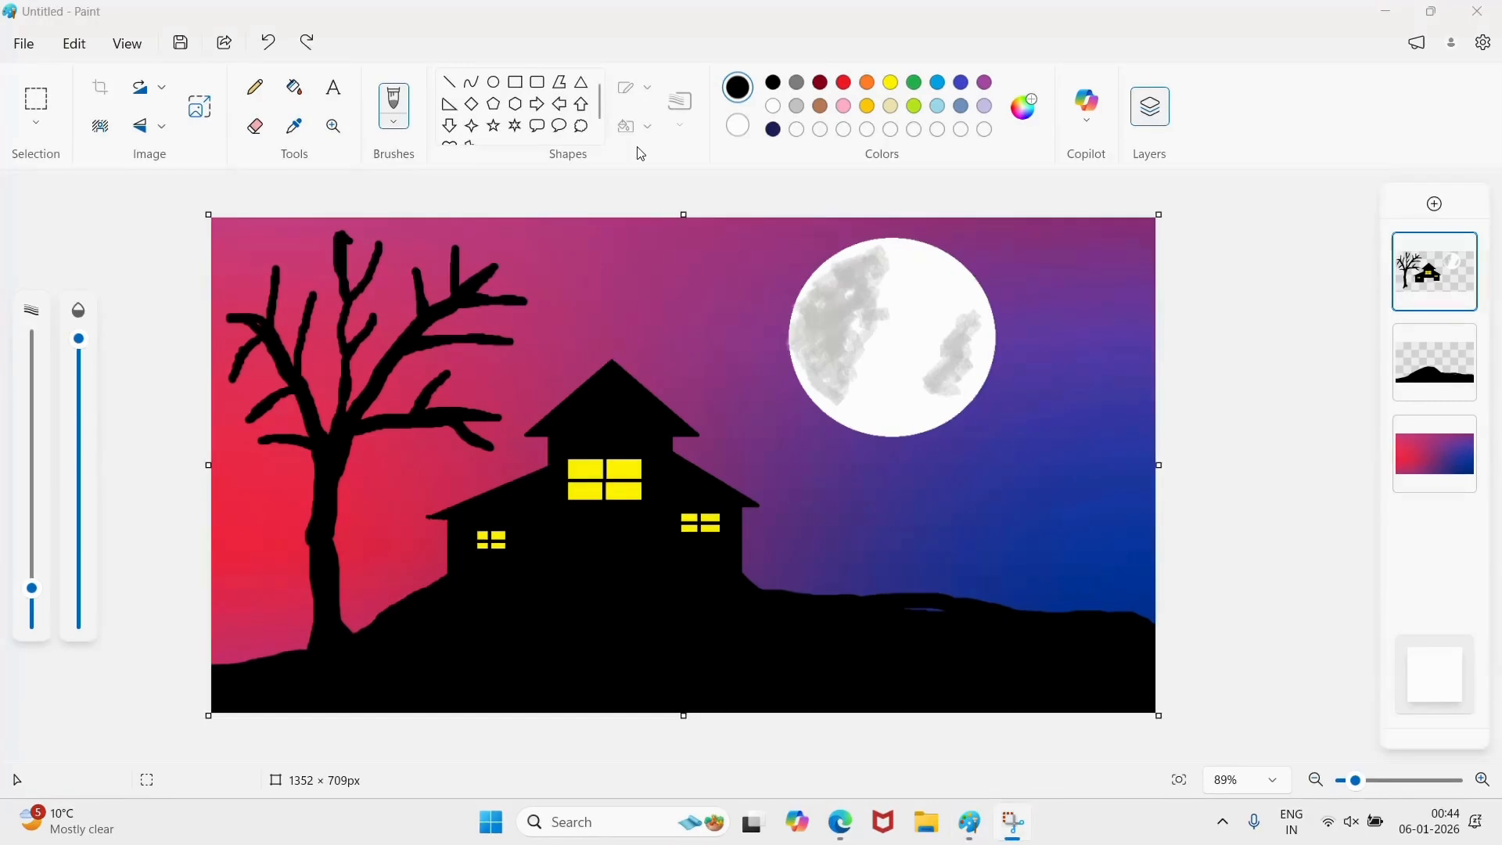
Draw two white four-point stars, about 32 × 26 px above the house and about 46 × 55 px right of the moon.
{"action": "left_click", "coordinate": [774, 106]}
{"action": "left_click", "coordinate": [472, 126]}
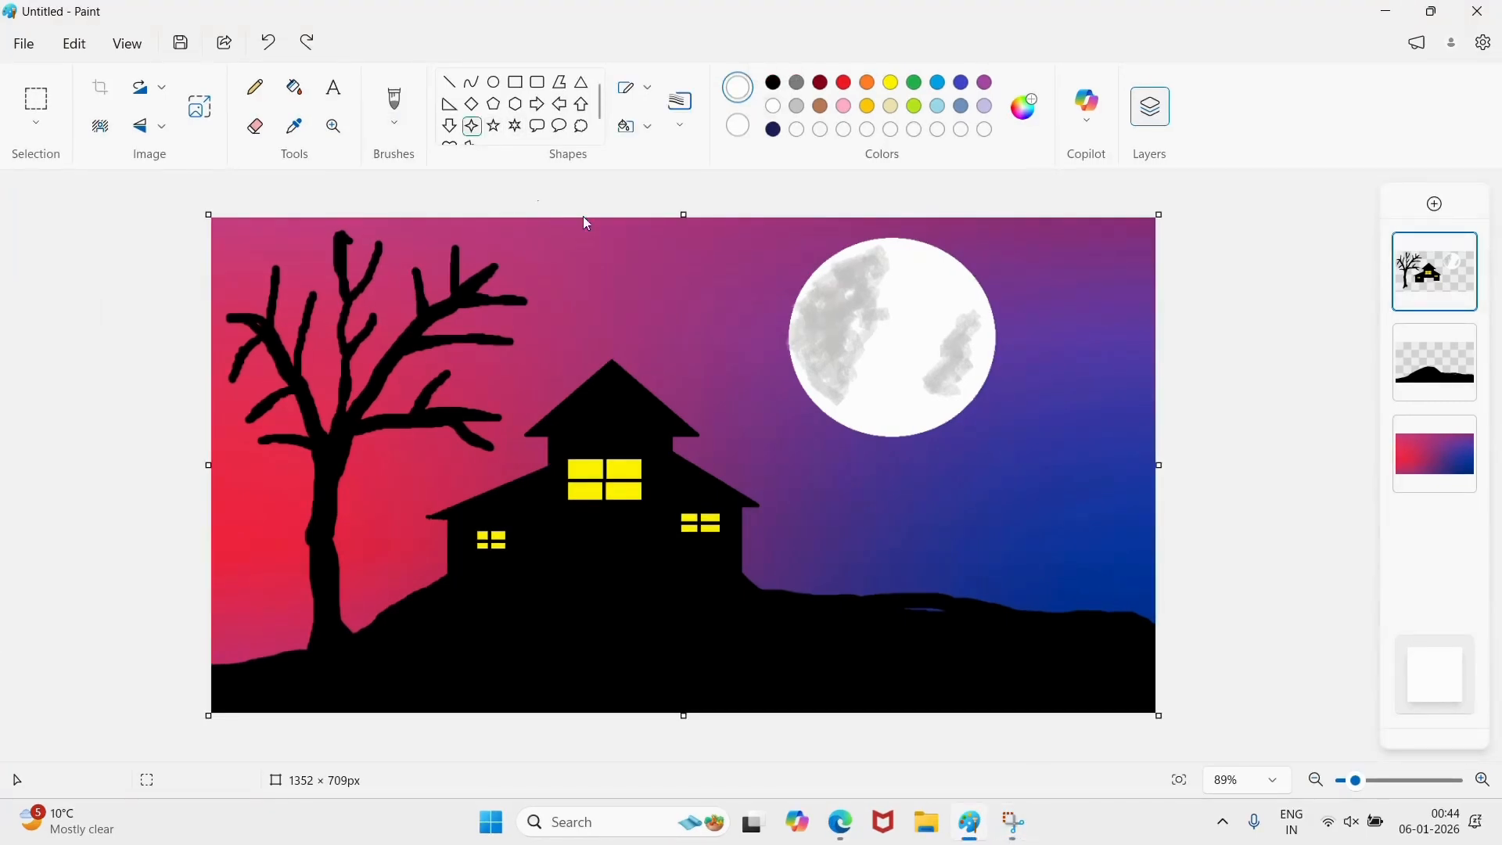
{"action": "left_click_drag", "start_coordinate": [591, 249], "coordinate": [613, 266]}
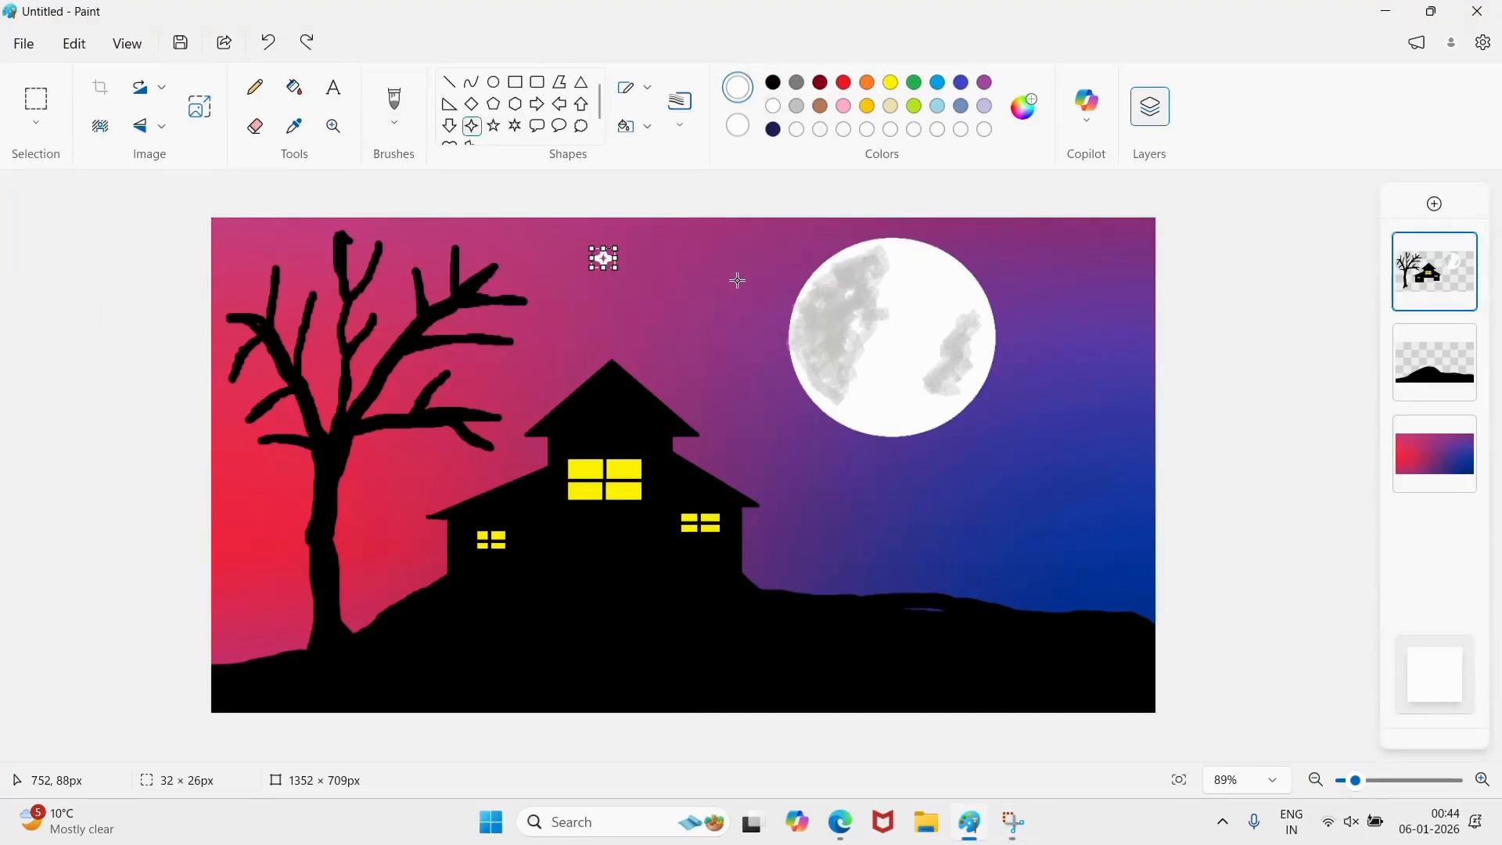
{"action": "left_click_drag", "start_coordinate": [1101, 269], "coordinate": [1140, 312]}
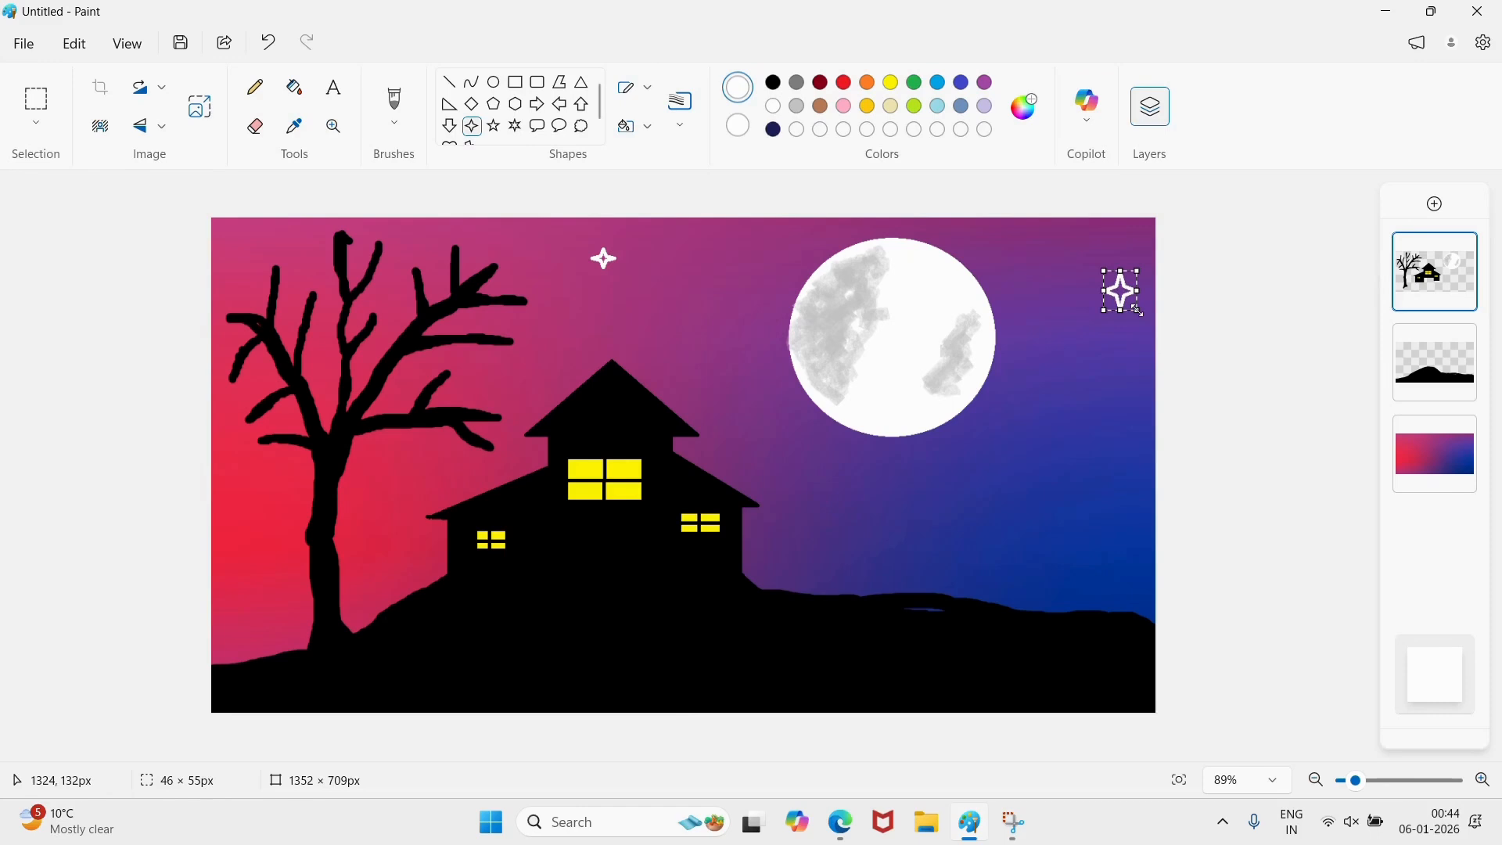
Draw two small white five-point stars, one just left of the moon and one to its lower right.
{"action": "left_click", "coordinate": [494, 126]}
{"action": "left_click_drag", "start_coordinate": [711, 298], "coordinate": [726, 309]}
{"action": "left_click_drag", "start_coordinate": [1066, 381], "coordinate": [1088, 410]}
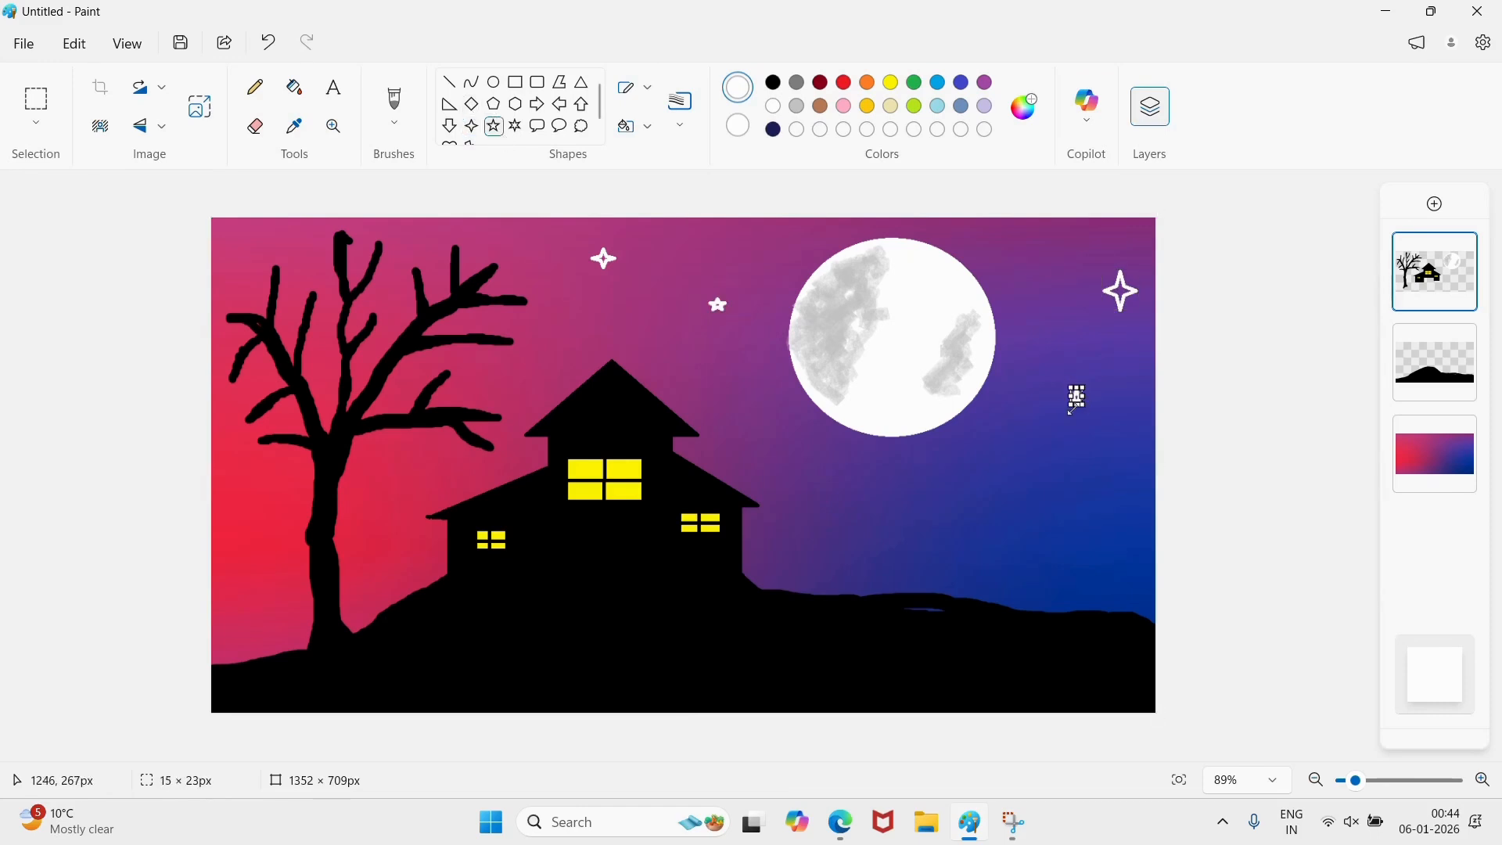
{"action": "left_click", "coordinate": [850, 480]}
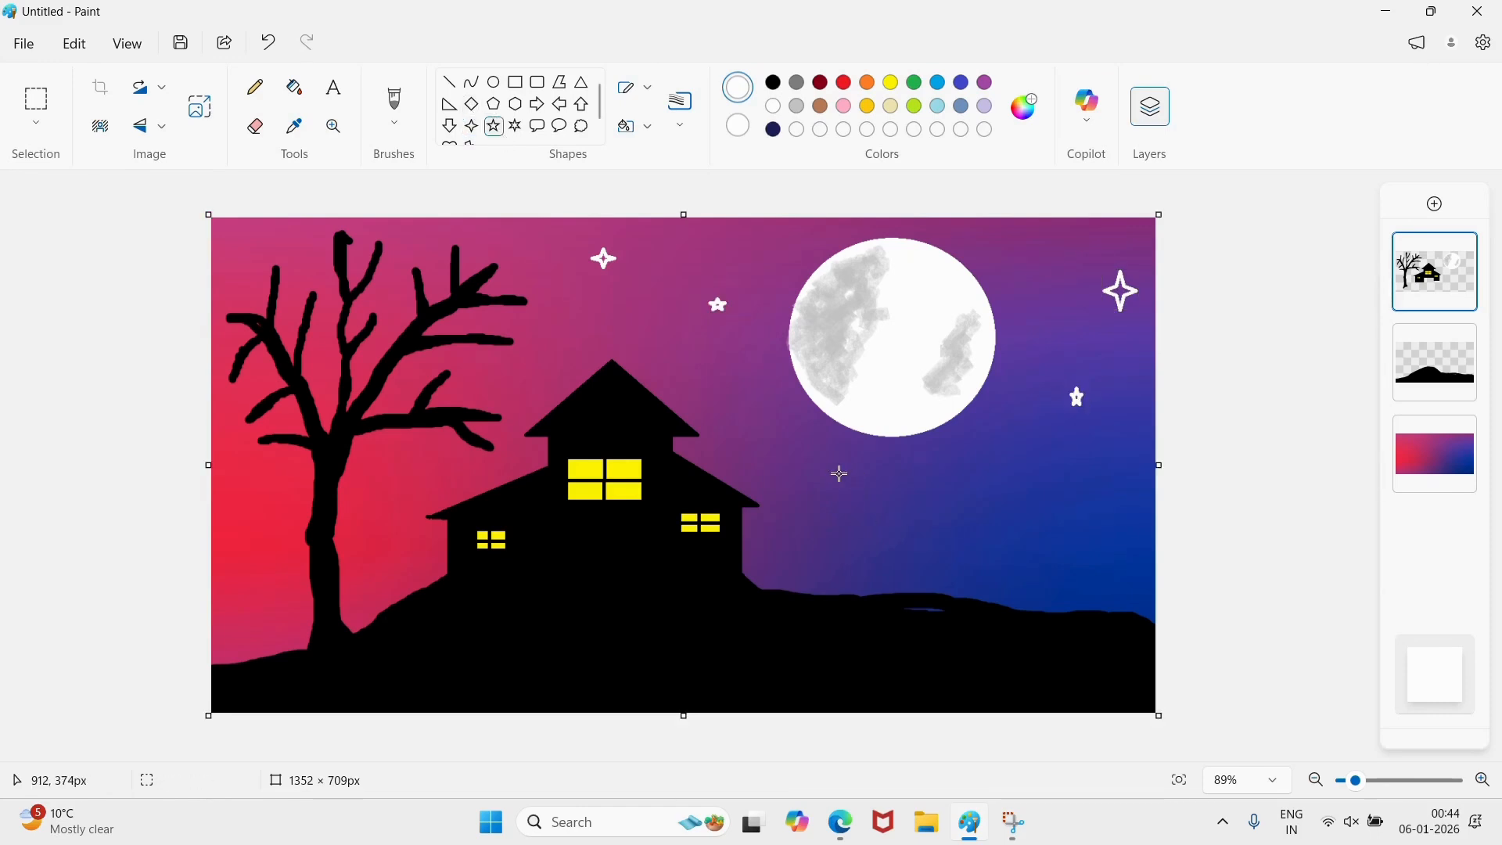
Draw two white six-point stars, one of about 20 × 18 px right of the moon and one above the tree.
{"action": "left_click", "coordinate": [516, 126]}
{"action": "left_click_drag", "start_coordinate": [1022, 245], "coordinate": [1032, 258]}
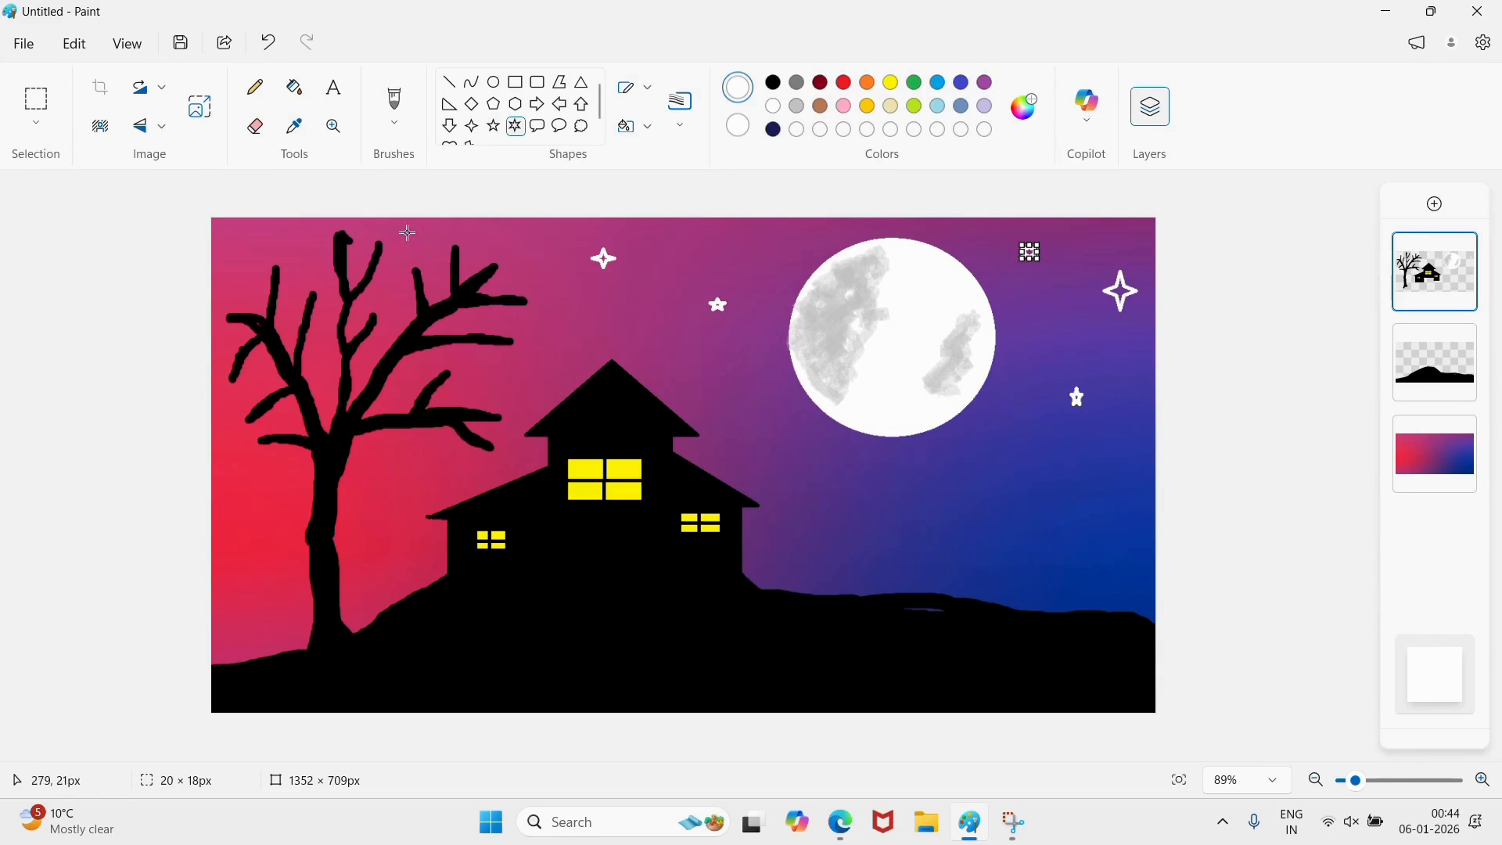
{"action": "left_click_drag", "start_coordinate": [407, 233], "coordinate": [423, 246]}
Add a five-point star in the sky's upper-left corner and four-point stars among the treetop branches and left of the moon.
{"action": "left_click", "coordinate": [494, 126]}
{"action": "left_click_drag", "start_coordinate": [229, 234], "coordinate": [326, 290]}
{"action": "left_click", "coordinate": [471, 126]}
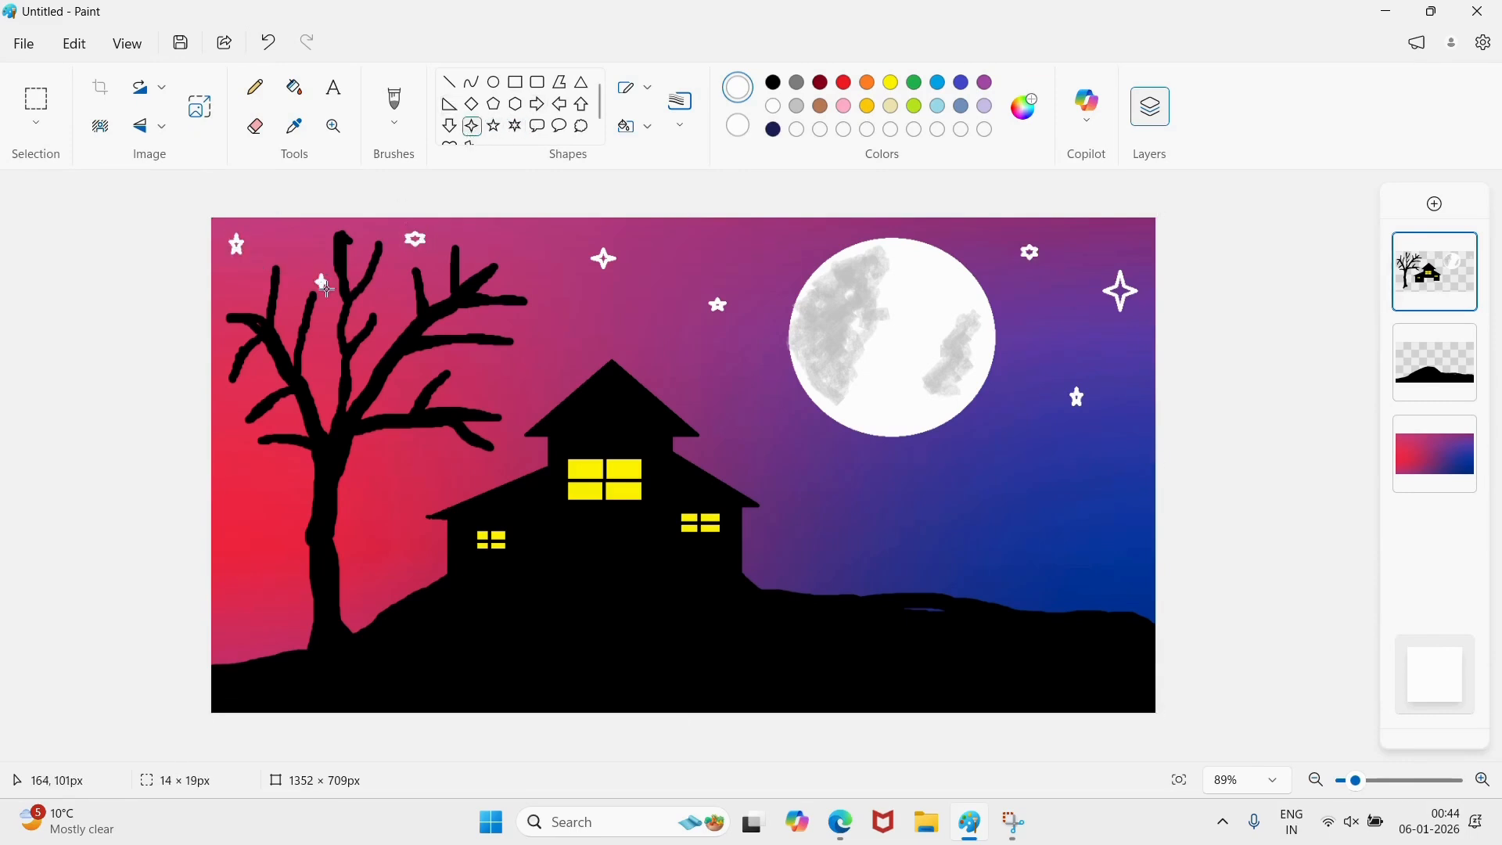
{"action": "left_click_drag", "start_coordinate": [744, 232], "coordinate": [768, 250]}
Add a five-point star of about 14 × 15 px in the upper-right sky and four-point stars right of the treetop and moon.
{"action": "left_click", "coordinate": [494, 126]}
{"action": "left_click_drag", "start_coordinate": [1089, 242], "coordinate": [1100, 253]}
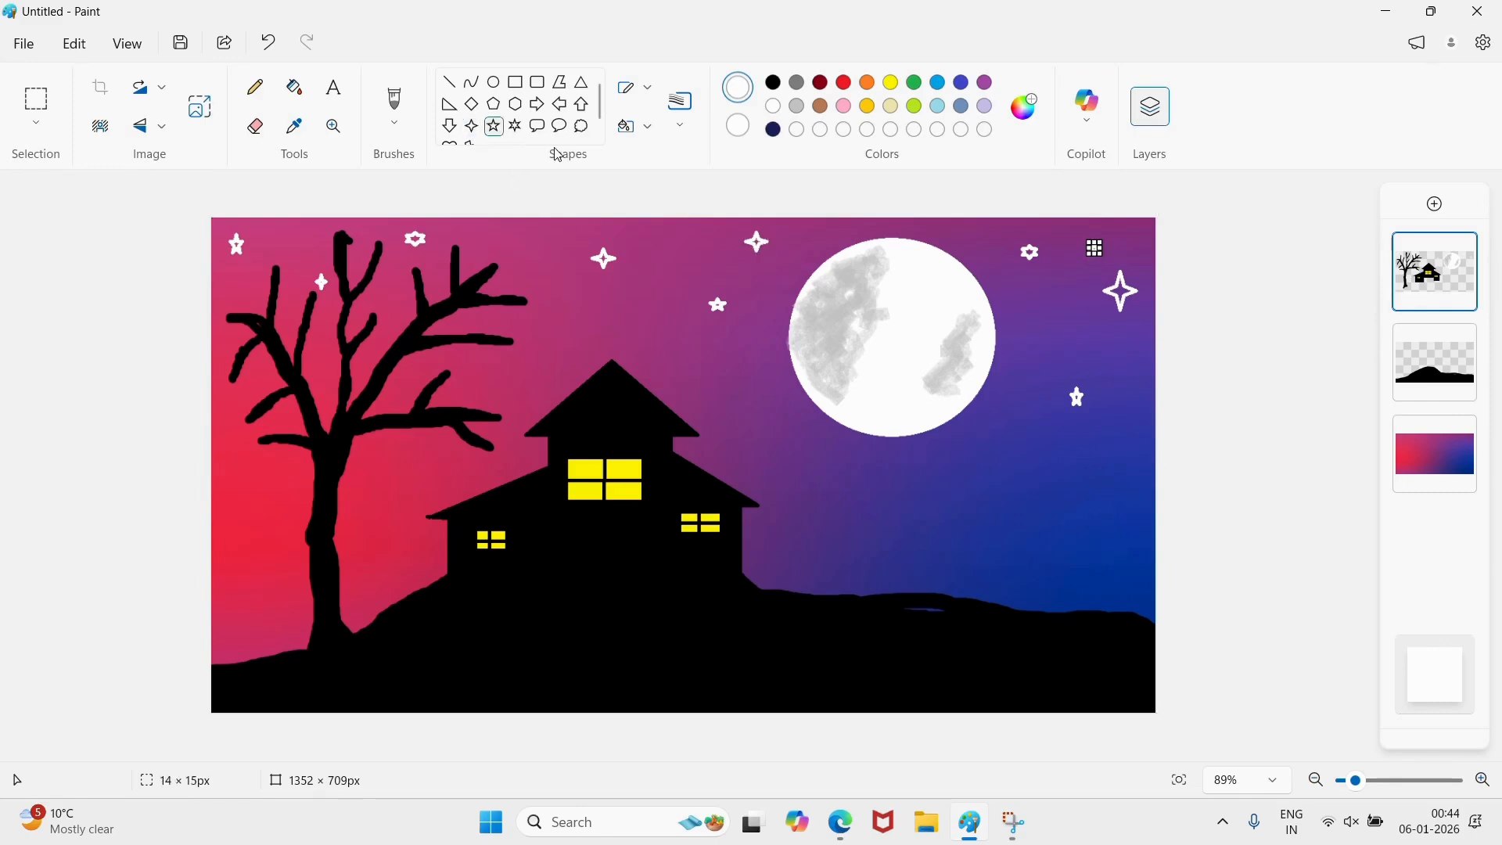
{"action": "left_click", "coordinate": [471, 126]}
{"action": "left_click_drag", "start_coordinate": [522, 234], "coordinate": [540, 252]}
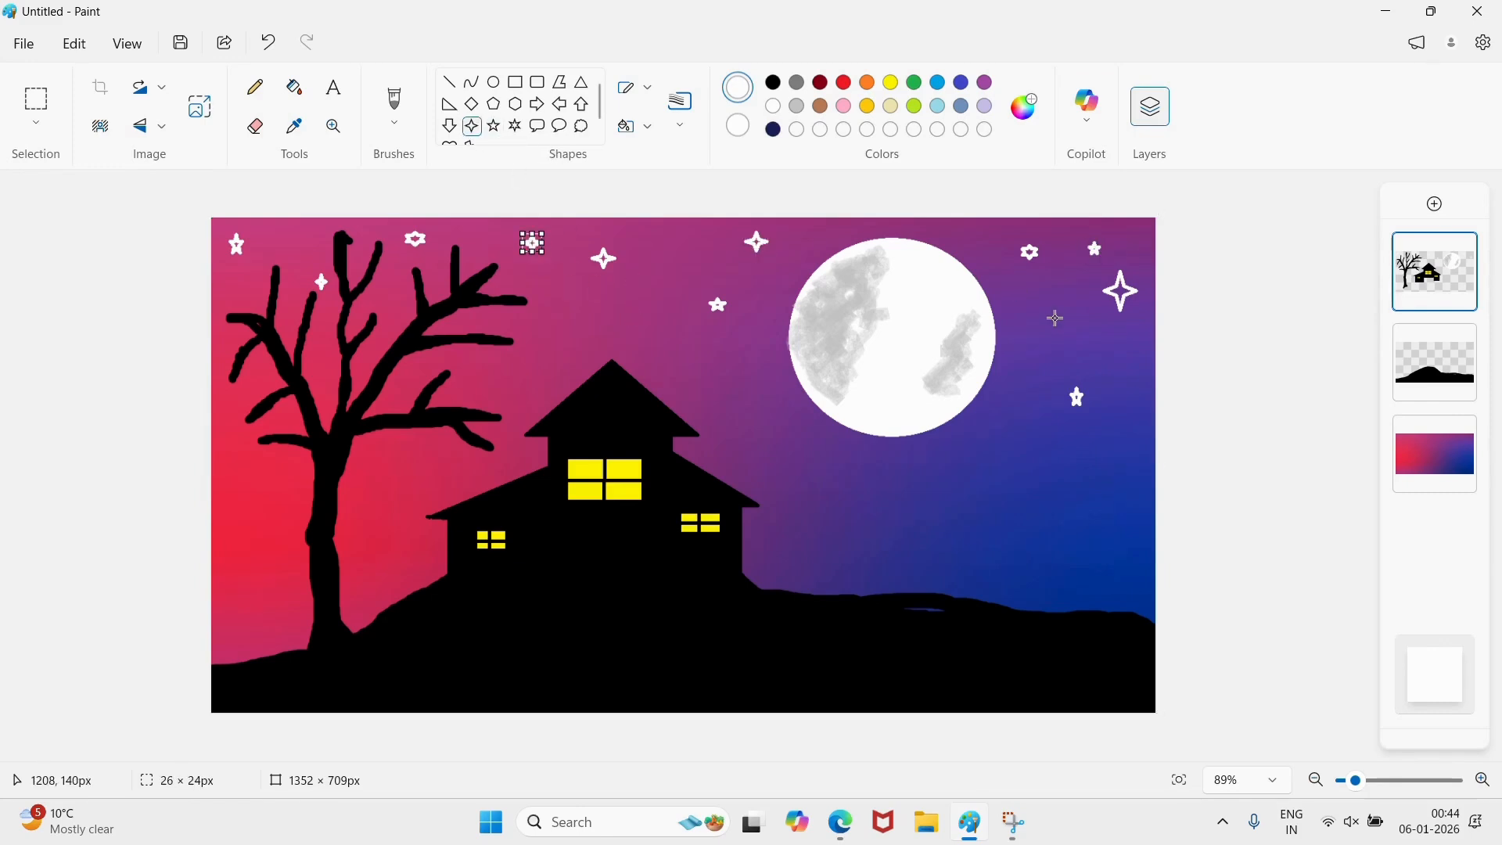
{"action": "left_click_drag", "start_coordinate": [1036, 325], "coordinate": [1056, 345]}
Draw two five-point stars, about 23 × 18 px above the house roof and about 15 × 18 px at the canvas's left edge.
{"action": "left_click", "coordinate": [494, 126]}
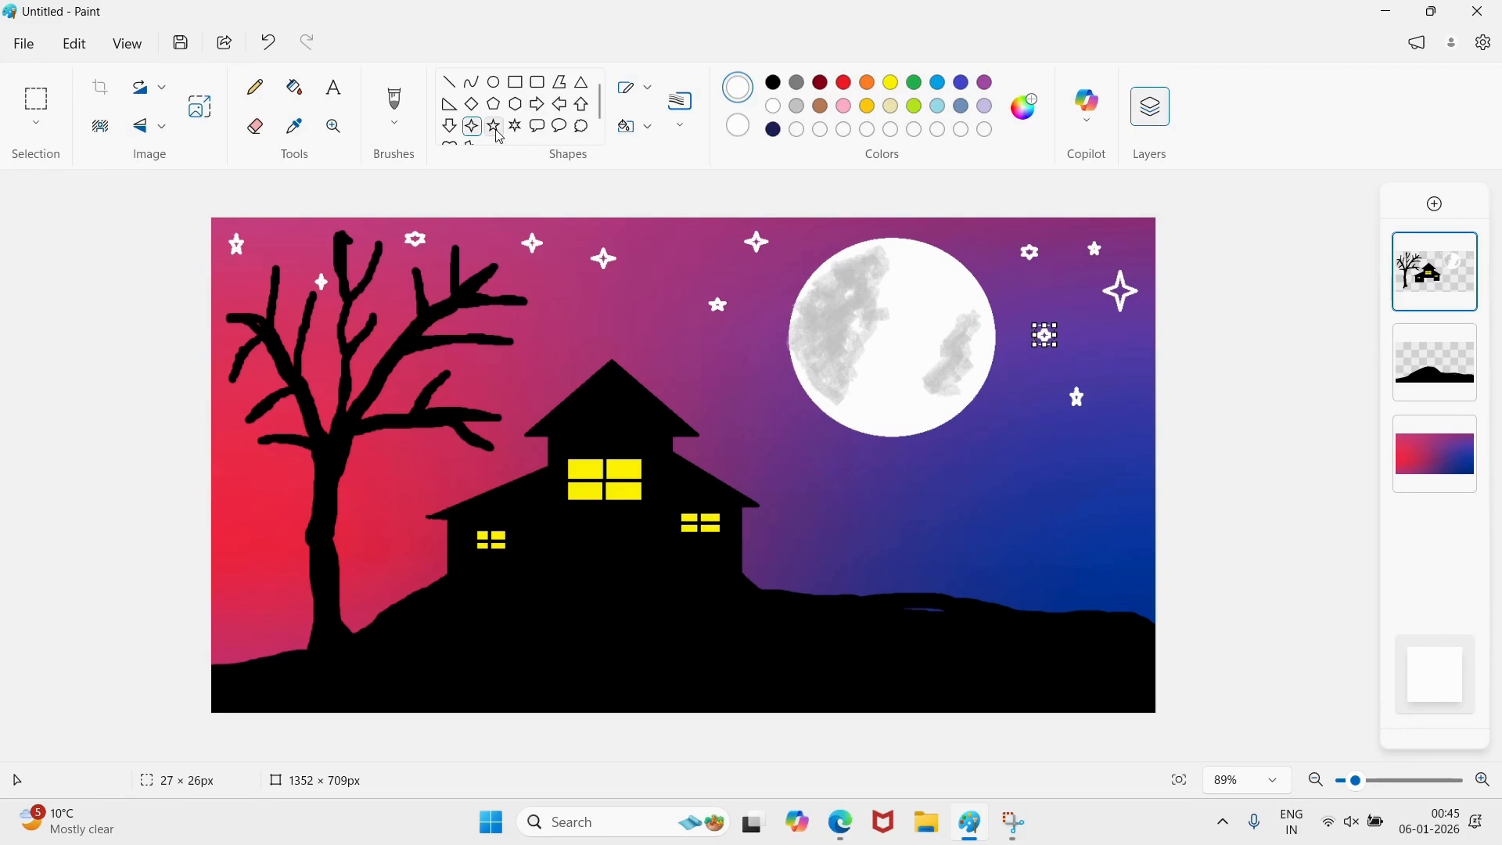
{"action": "left_click_drag", "start_coordinate": [549, 309], "coordinate": [566, 323]}
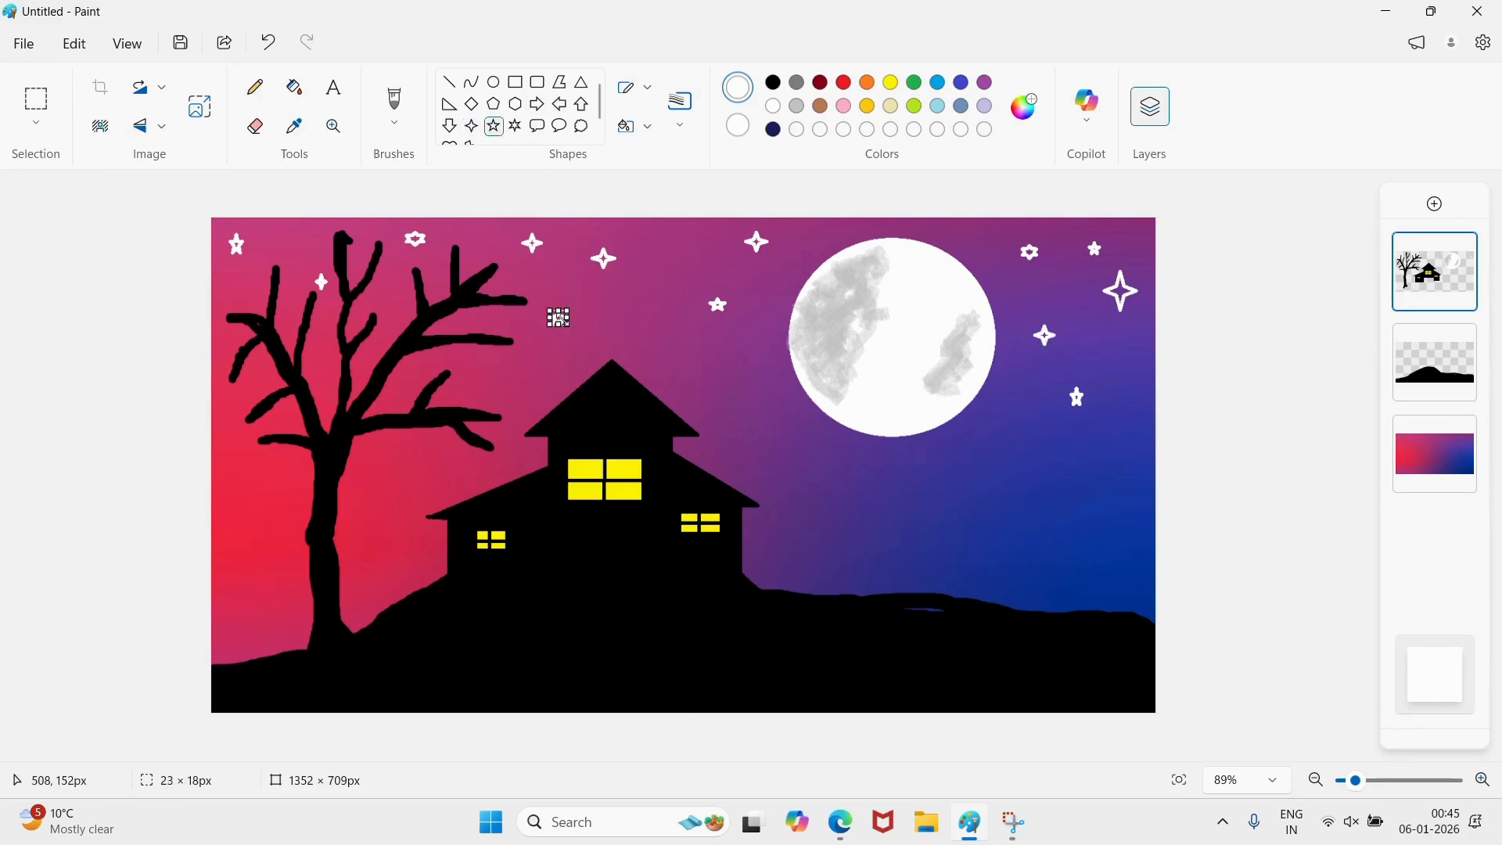
{"action": "left_click", "coordinate": [214, 337]}
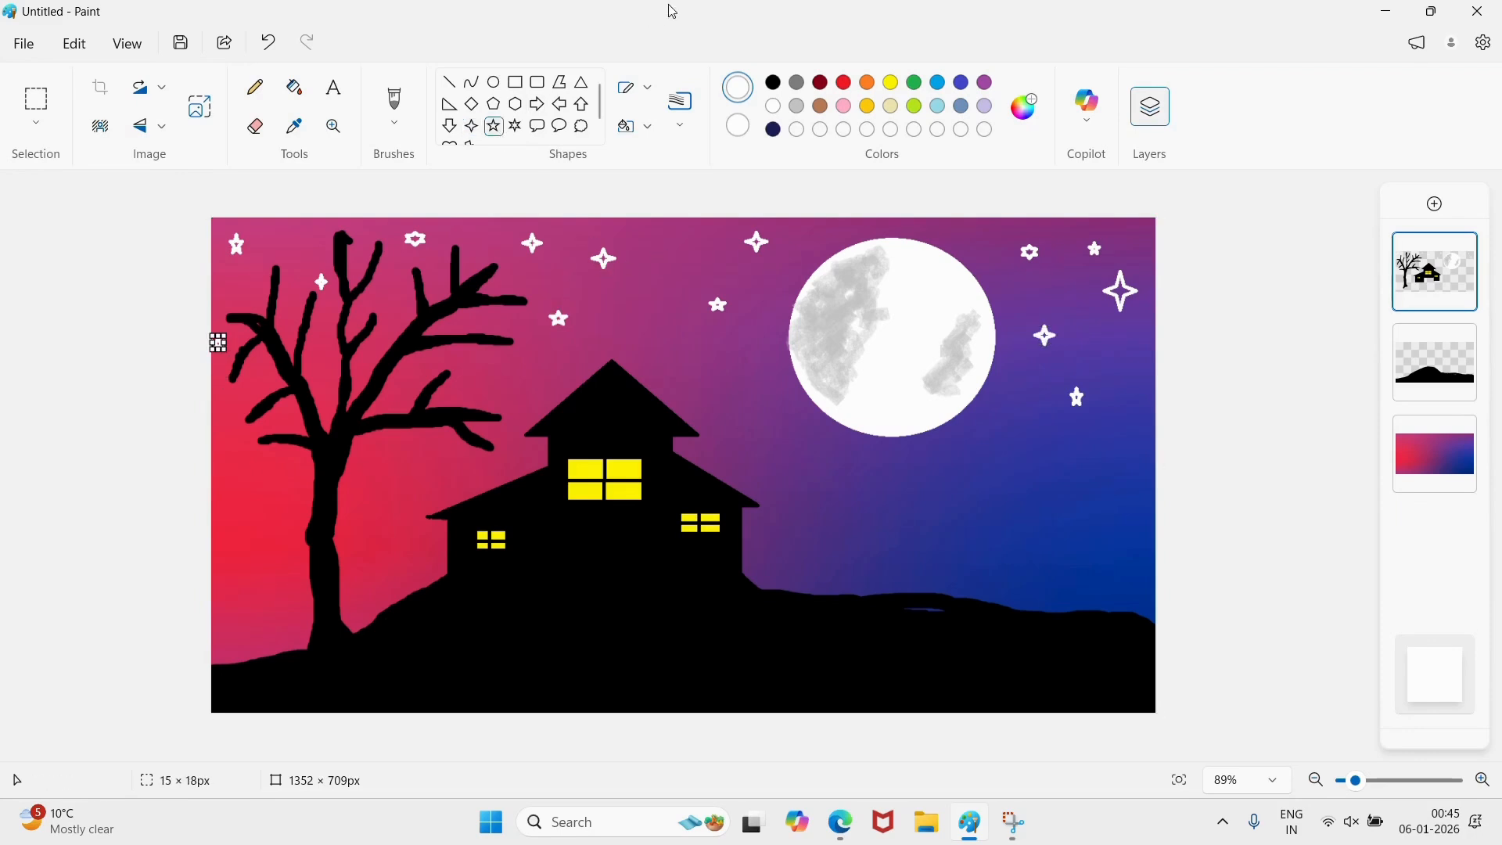